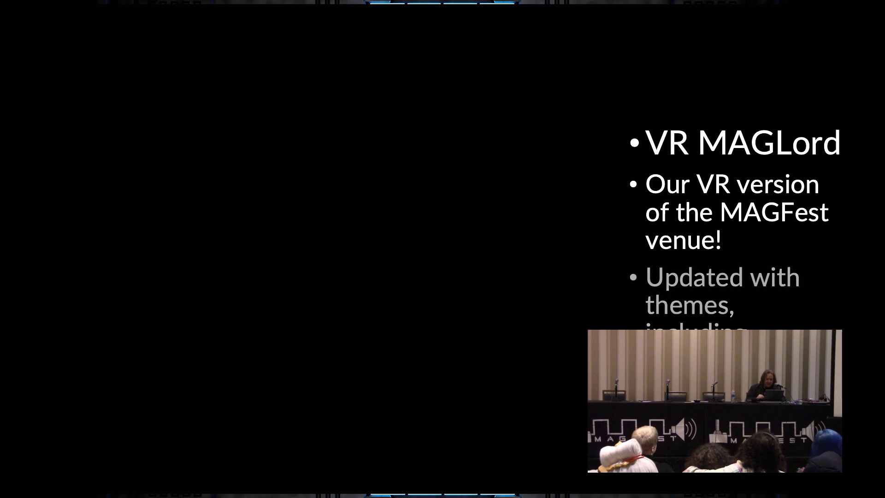
- Advance to the "To Blender!" slide, end the slide show and switch to the Blender window
key("Right")
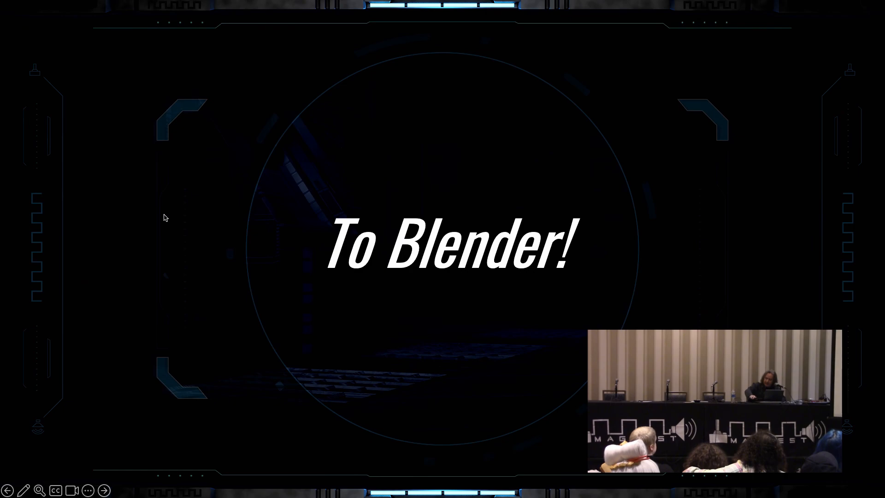
key("Escape")
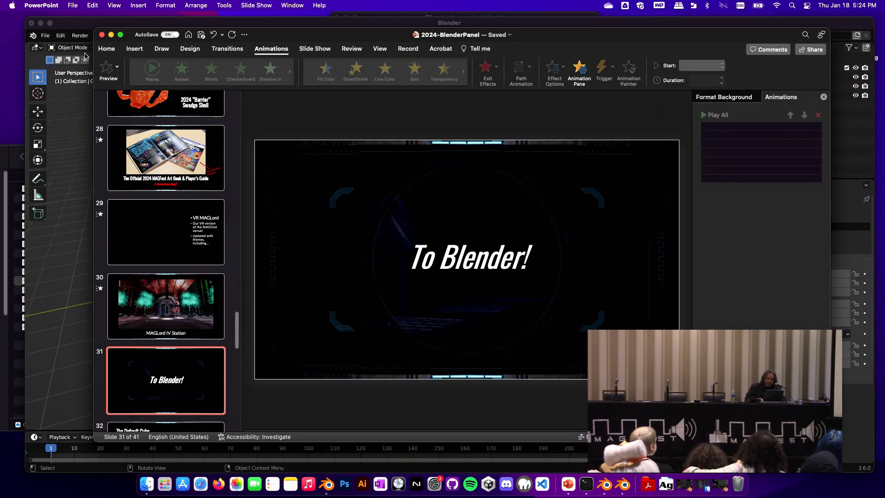
left_click(77, 27)
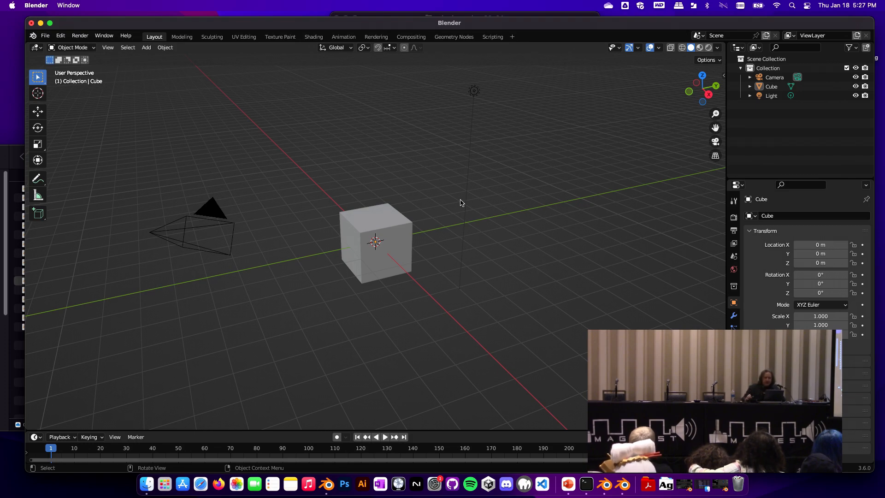
- Select the default cube at the origin and delete it from the scene
scroll(437, 209, "up", 2)
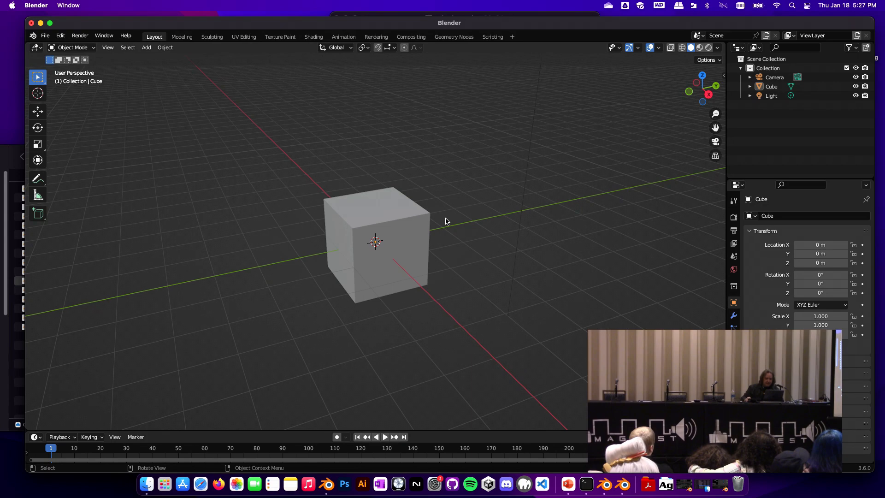
left_click(420, 241)
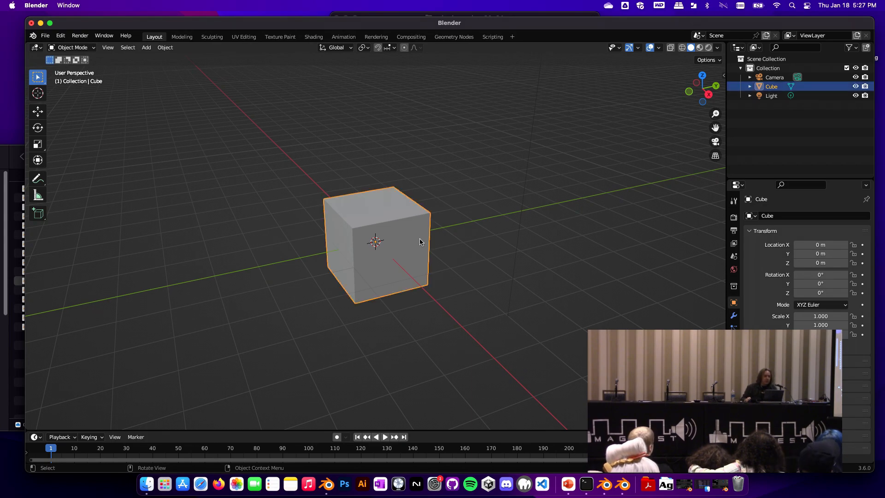
middle_click_drag(438, 237, 479, 247)
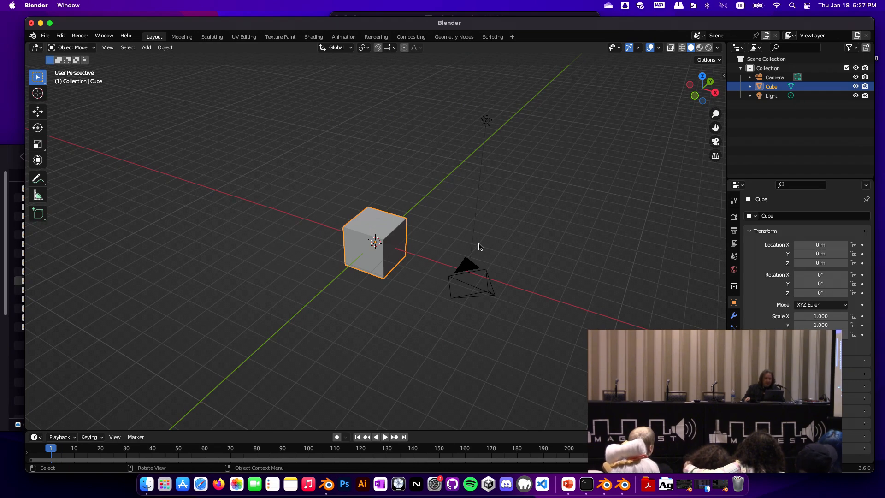
scroll(483, 236, "up", 2)
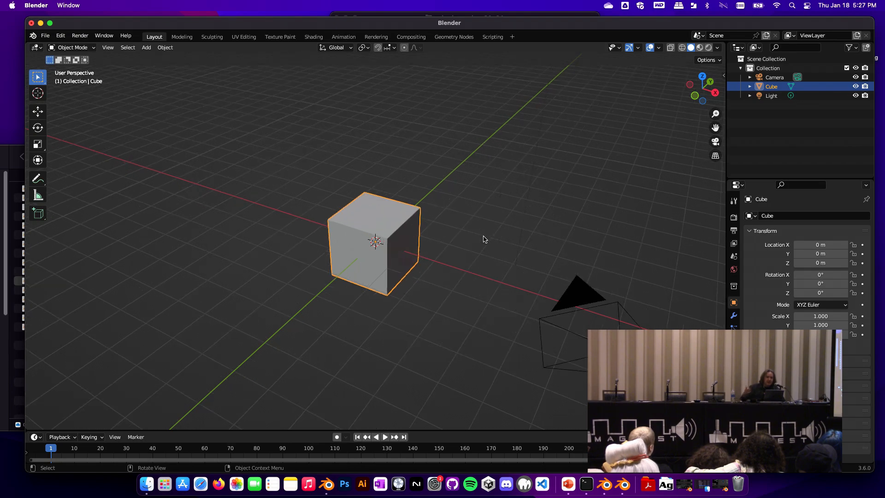
middle_click_drag(482, 237, 469, 234)
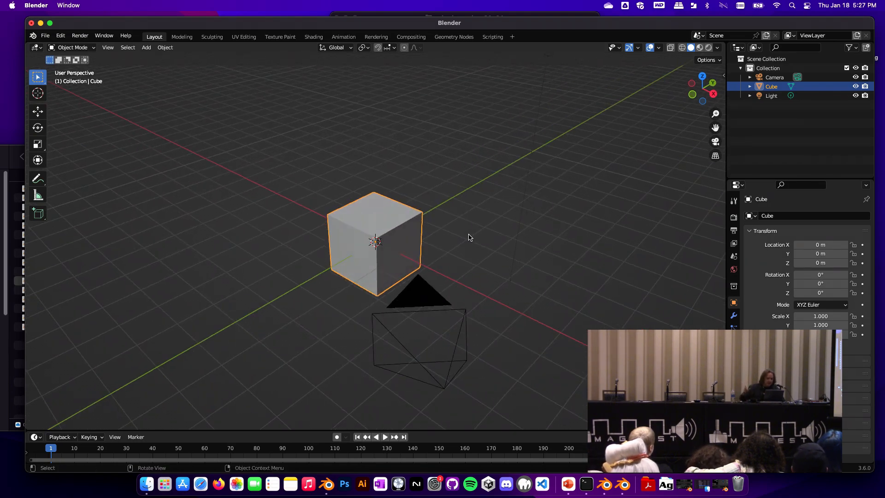
middle_click_drag(469, 238, 460, 231)
key("x")
left_click(459, 232)
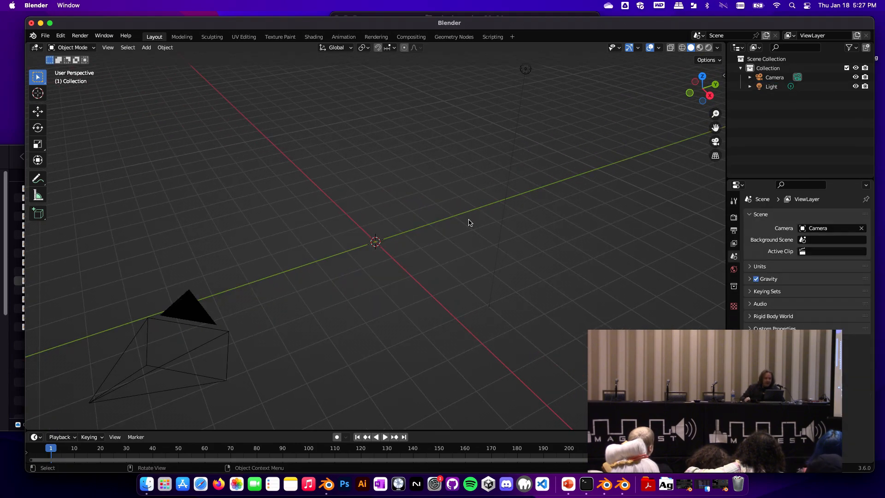
- Add a new cube mesh at the 3D cursor
key("shift+s")
key("Escape")
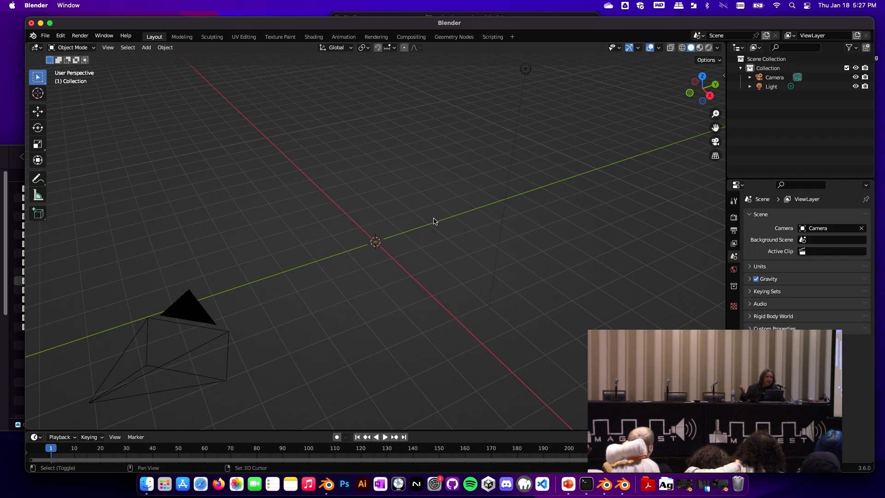
key("shift+a")
left_click(459, 229)
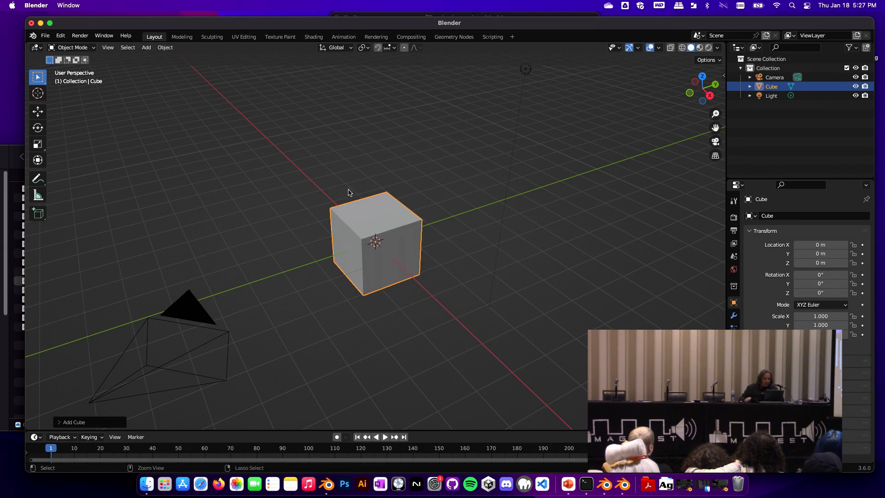
- Switch to the Blends folder in Finder and open 00-Modeling-Mascots.blend to view its mascot models
key("super+Tab")
left_click(533, 249)
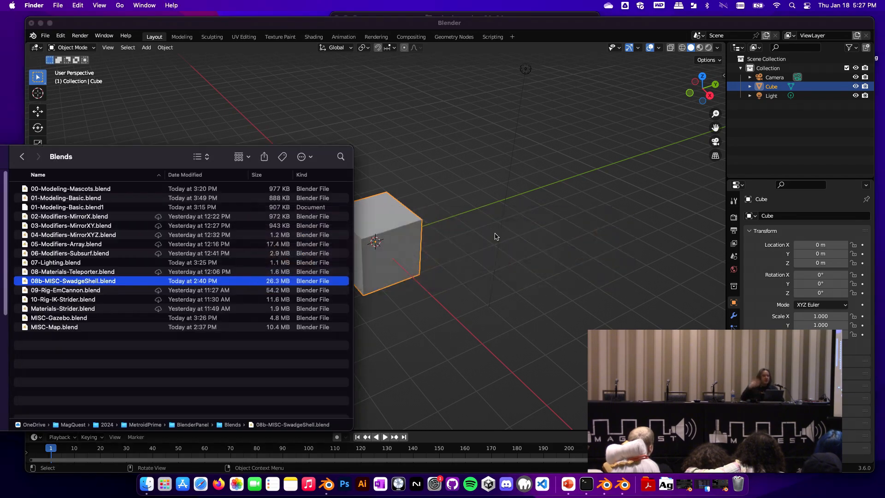
left_click(68, 189)
left_click(449, 180)
middle_click_drag(461, 189, 432, 199)
scroll(431, 199, "down", 3)
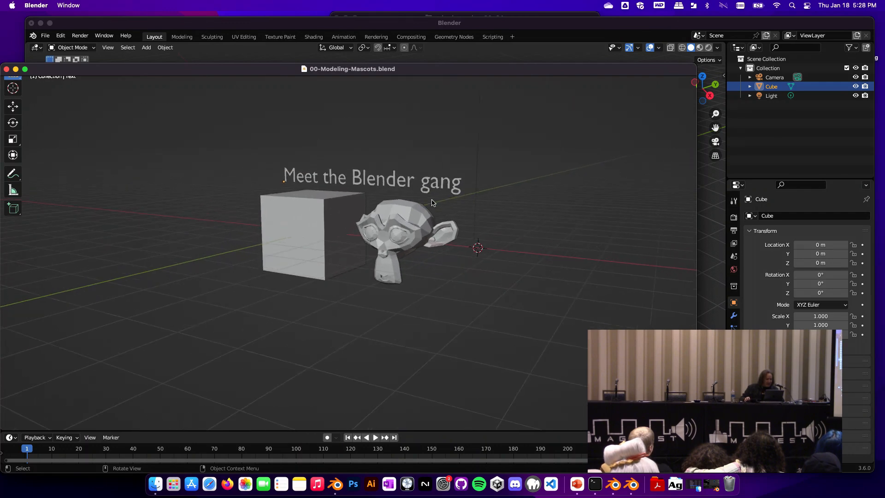
scroll(432, 200, "up", 1)
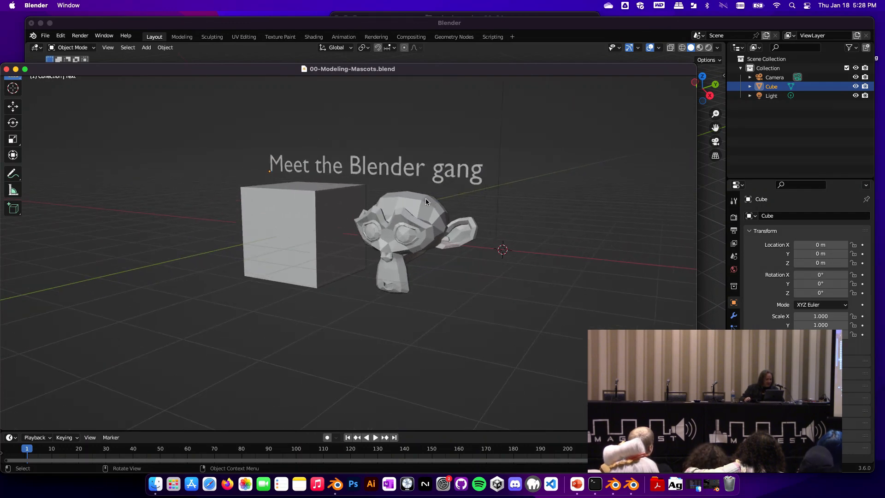
- Try to delete the cube beside the monkey head
middle_click_drag(425, 199, 286, 228)
scroll(434, 203, "up", 2)
left_click(330, 212)
key("x")
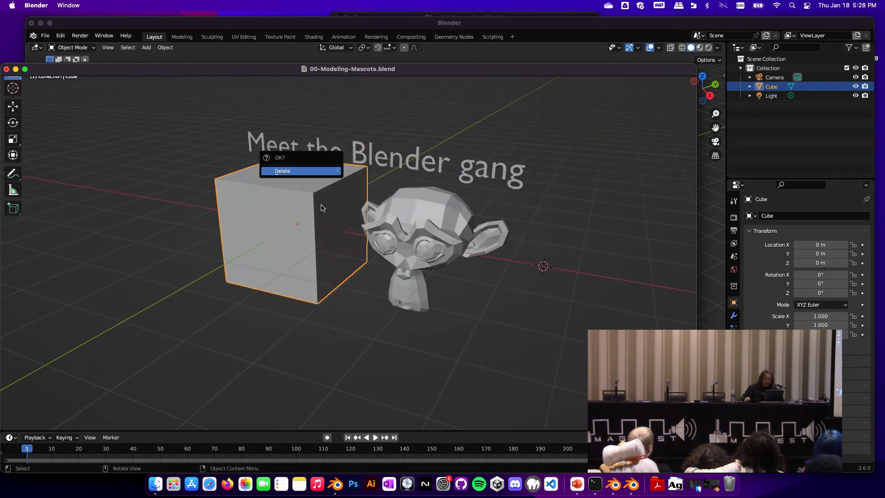
left_click(310, 172)
key("x")
left_click(291, 216)
- Select the "Meet the Blender gang" text and view the mascot scene from farther away
scroll(285, 225, "down", 6)
left_click(308, 233)
left_click(351, 263)
middle_click_drag(351, 264, 311, 282)
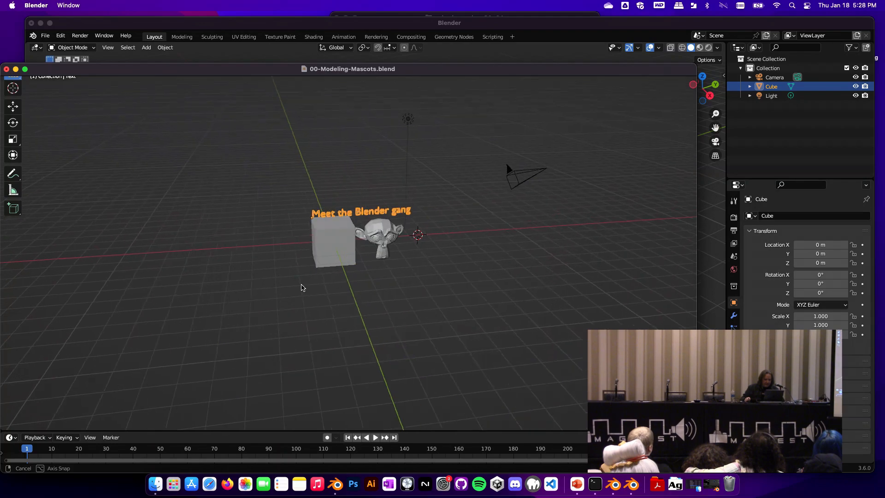
scroll(310, 285, "down", 5)
left_click(768, 82)
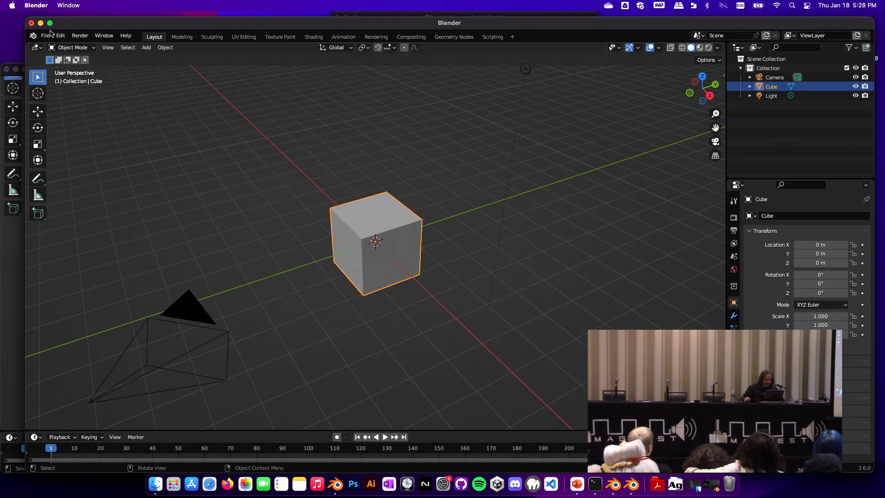
left_click(31, 23)
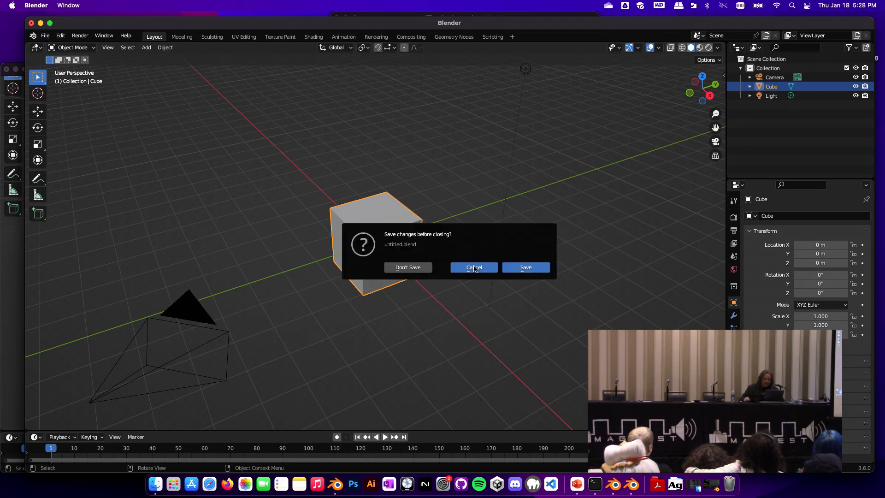
left_click(474, 267)
- Return to the 00-Modeling-Mascots.blend scene and select the monkey head
left_click(8, 279)
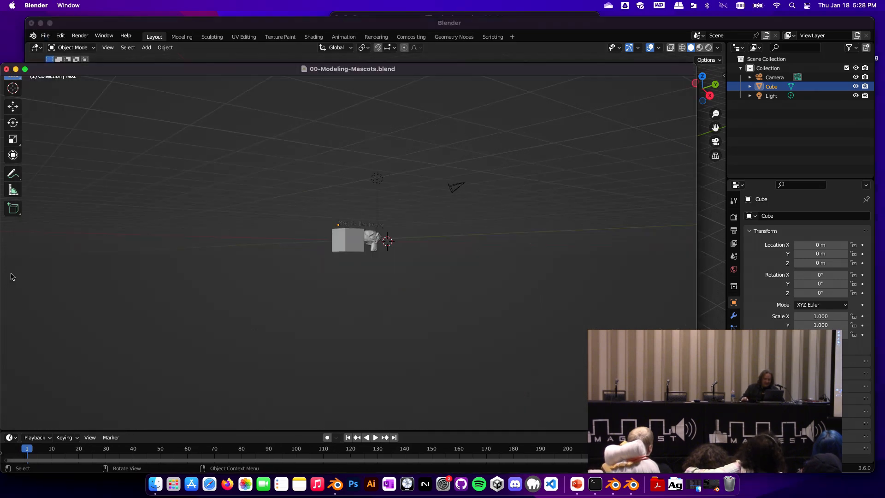
middle_click_drag(329, 268, 313, 282)
scroll(340, 253, "down", 5)
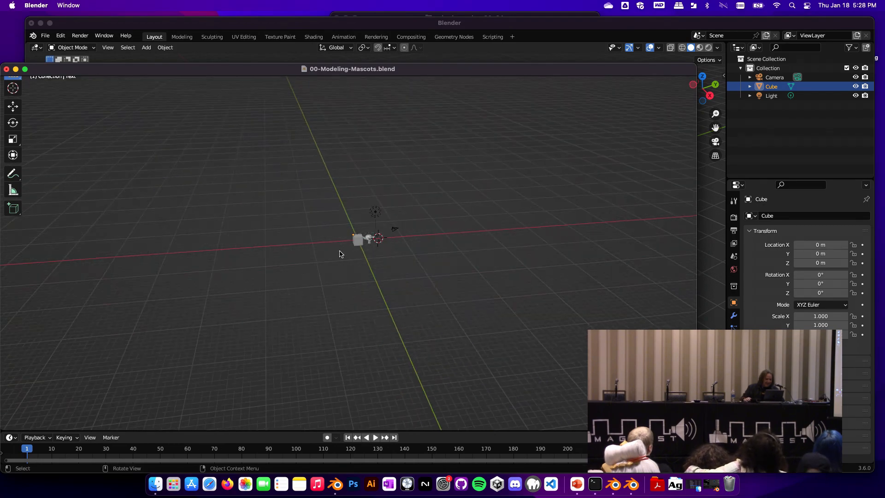
scroll(368, 240, "up", 12)
left_click(398, 233)
middle_click_drag(398, 234, 379, 234)
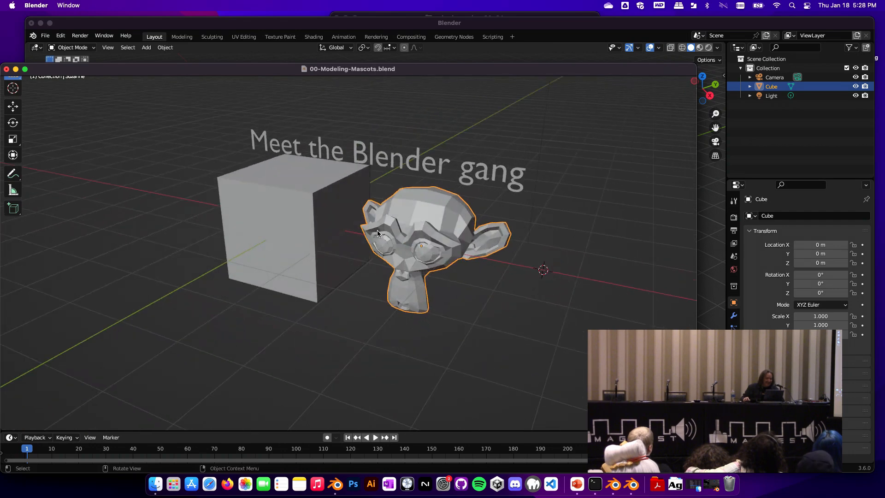
middle_click_drag(503, 190, 520, 181)
key("shift+a")
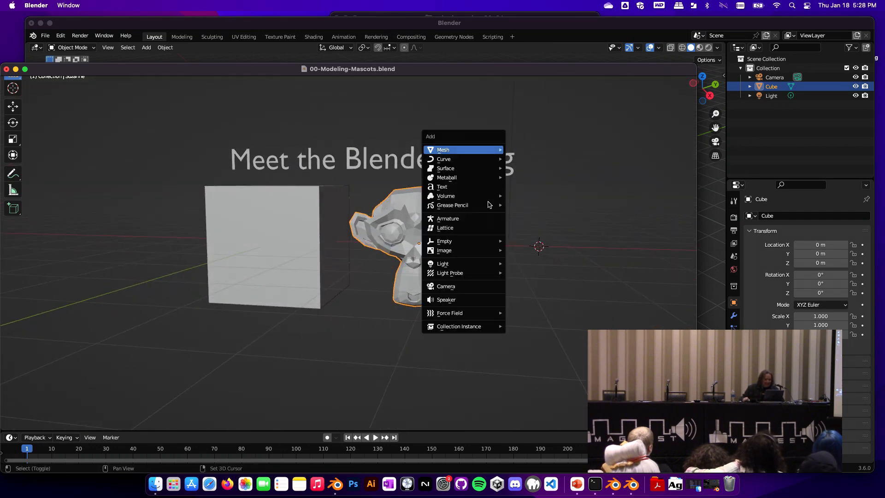
key("Escape")
key("shift+a")
key("Escape")
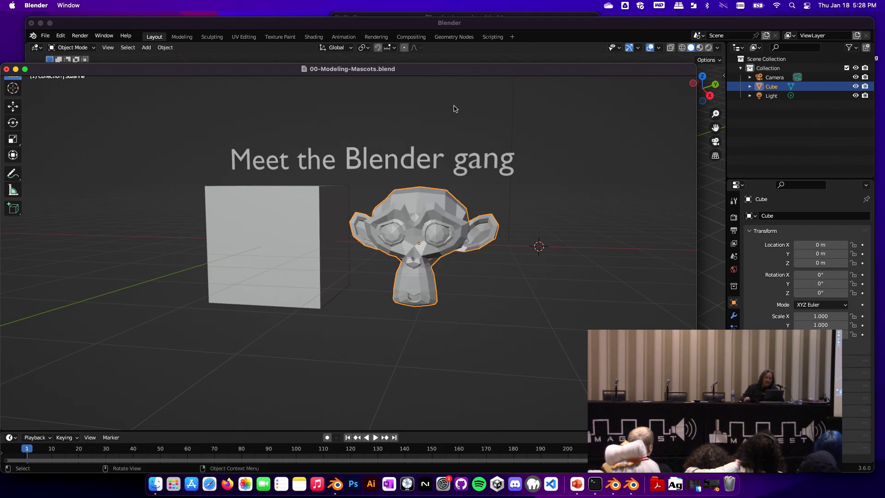
middle_click_drag(495, 175, 480, 206)
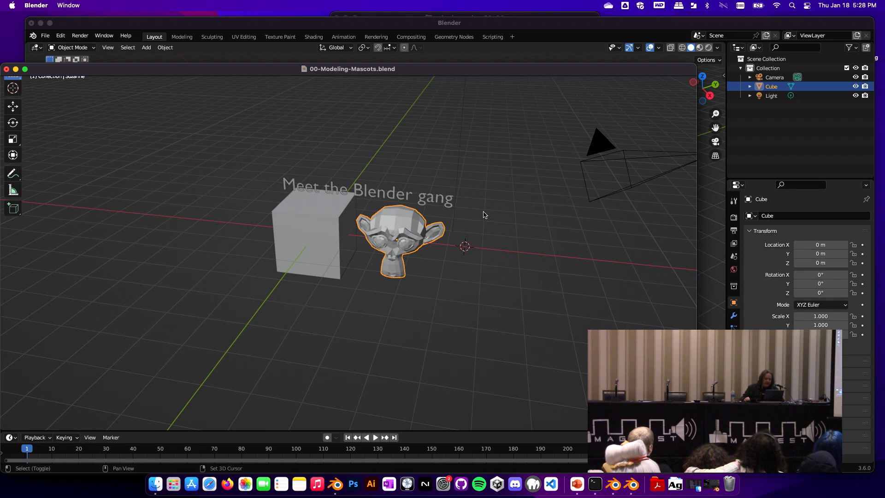
key("shift+a")
key("Escape")
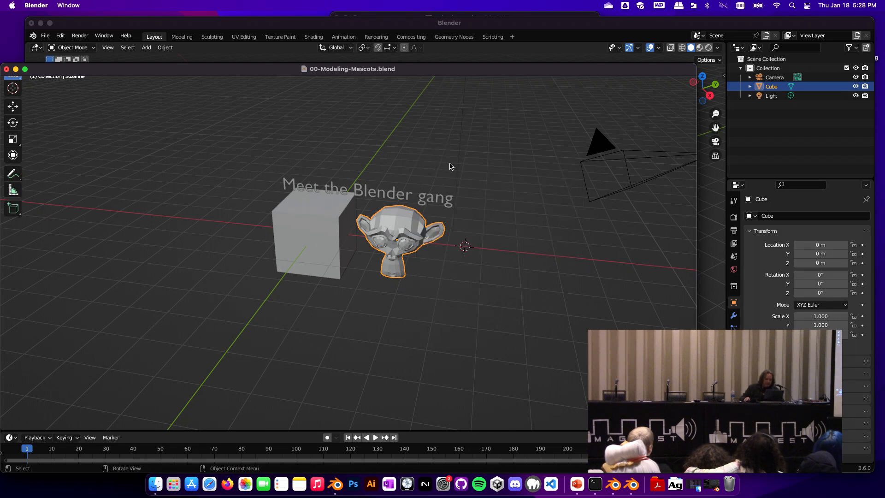
key("shift+a")
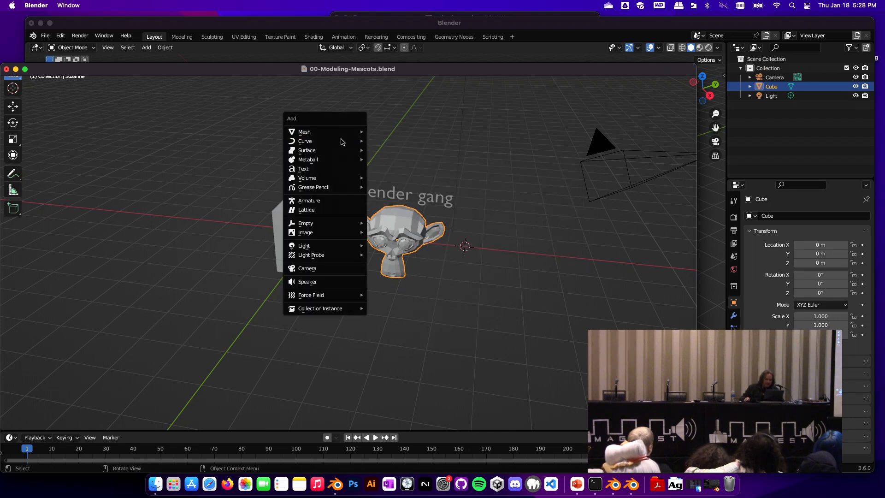
key("Escape")
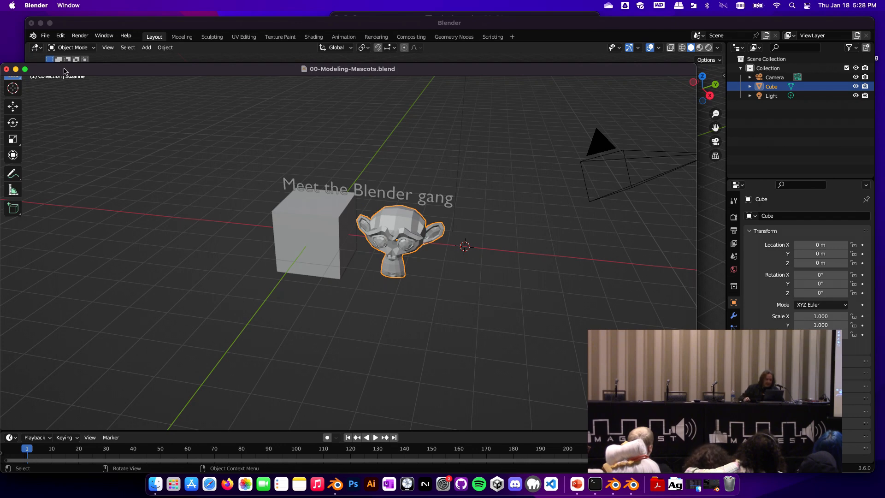
- Try to close 00-Modeling-Mascots.blend without saving its changes
left_click(7, 69)
left_click(412, 269)
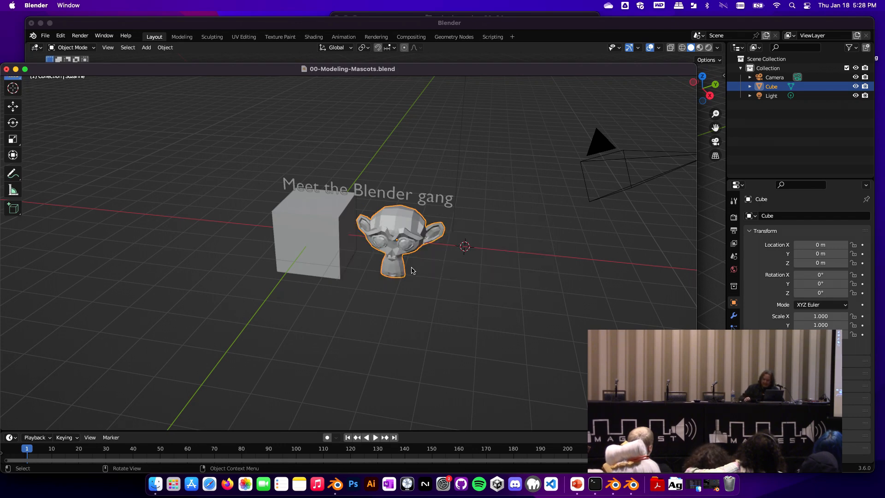
left_click(7, 69)
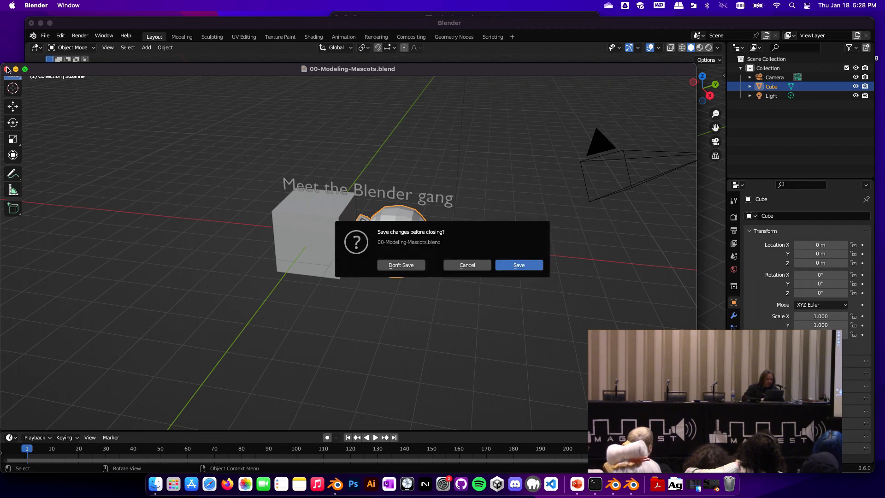
left_click(388, 266)
key("super+q")
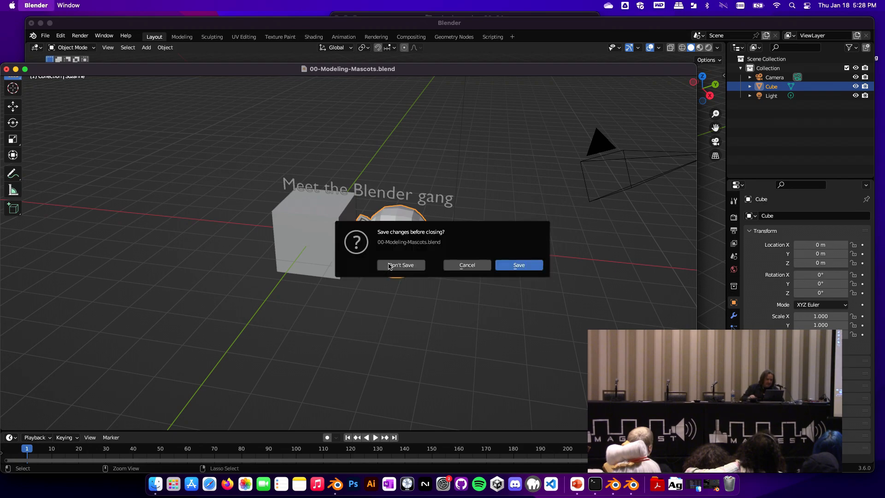
left_click(410, 266)
key("super+Tab")
key("super+Tab")
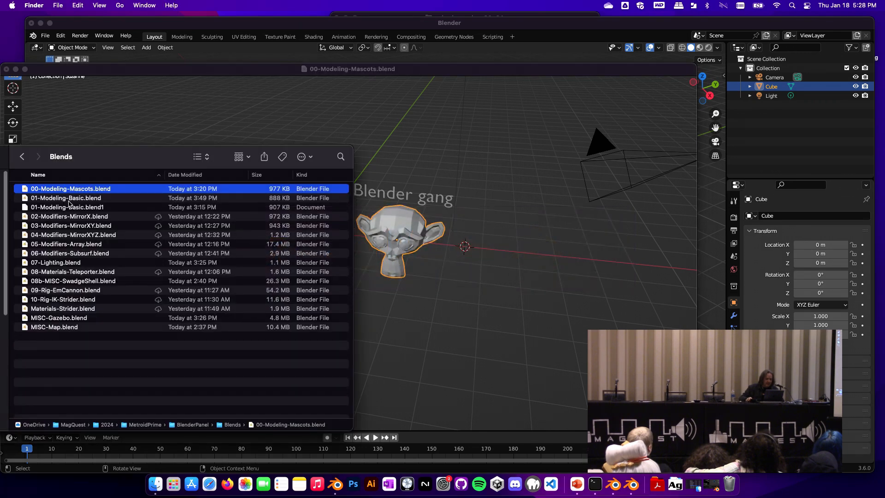
left_click(6, 70)
left_click(416, 266)
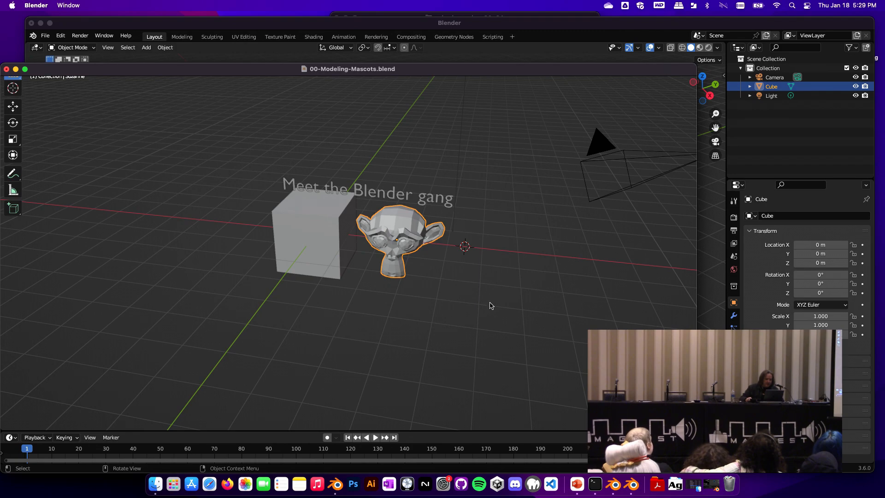
- Force quit the Blender instance that holds 00-Modeling-Mascots.blend
key("super+alt+Escape")
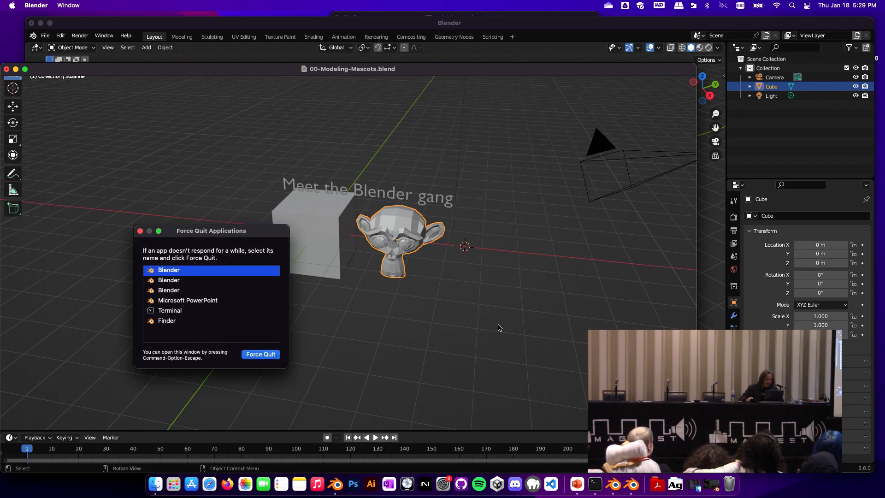
left_click(267, 355)
left_click(262, 310)
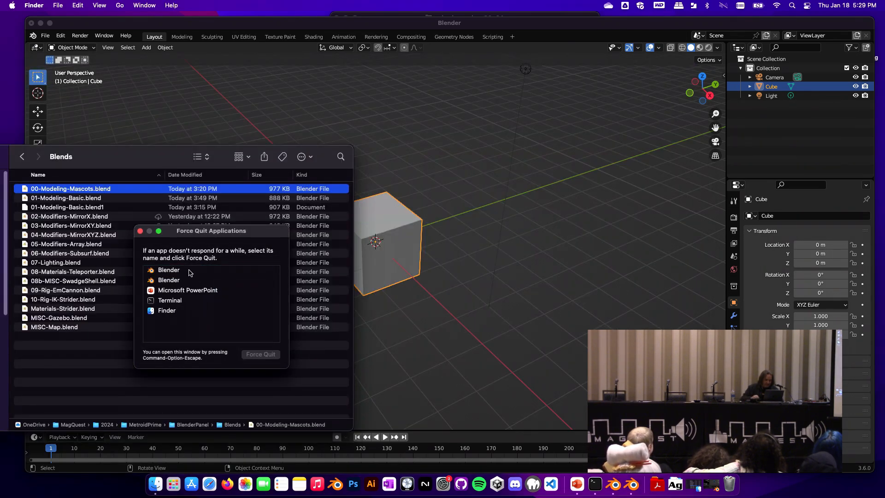
- Force quit both remaining Blender instances and close the Force Quit Applications window
left_click(192, 273)
left_click(261, 354)
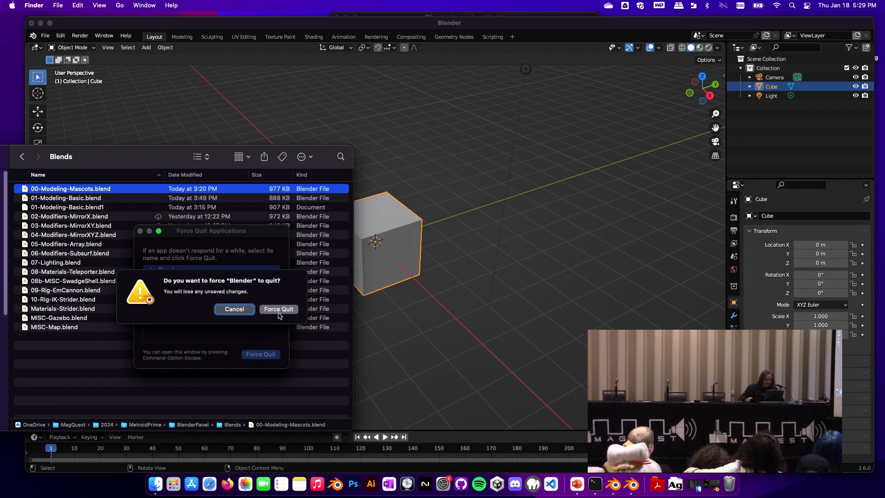
left_click(278, 310)
left_click(187, 272)
left_click(271, 354)
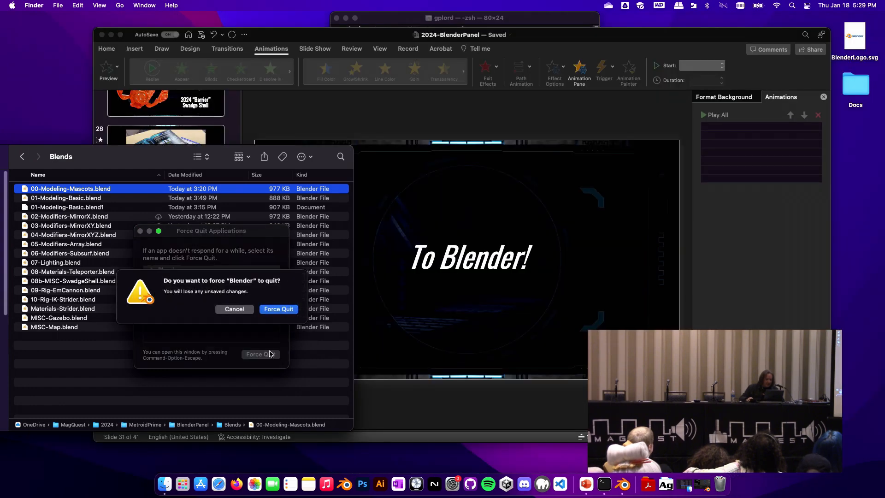
left_click(278, 308)
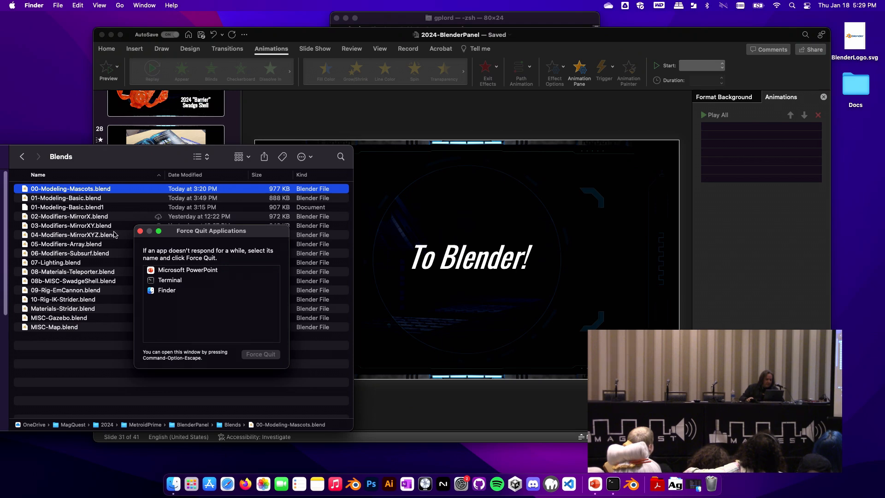
left_click(140, 231)
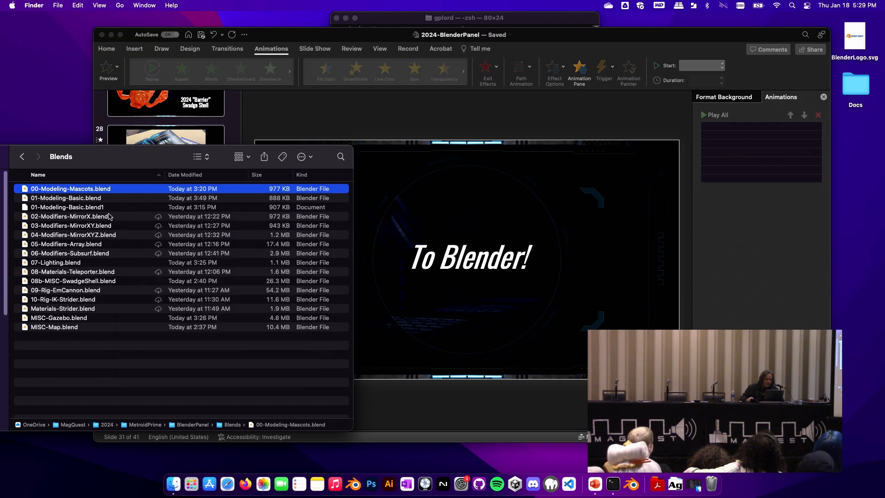
- Open 01-Modeling-Basic.blend from the Blends folder and show the viewport sidebar with the transform values
left_click(82, 198)
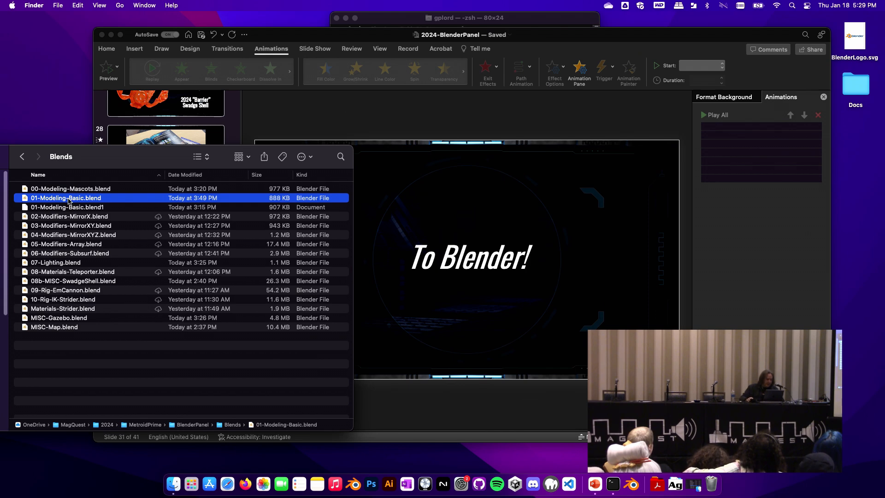
double_click(82, 199)
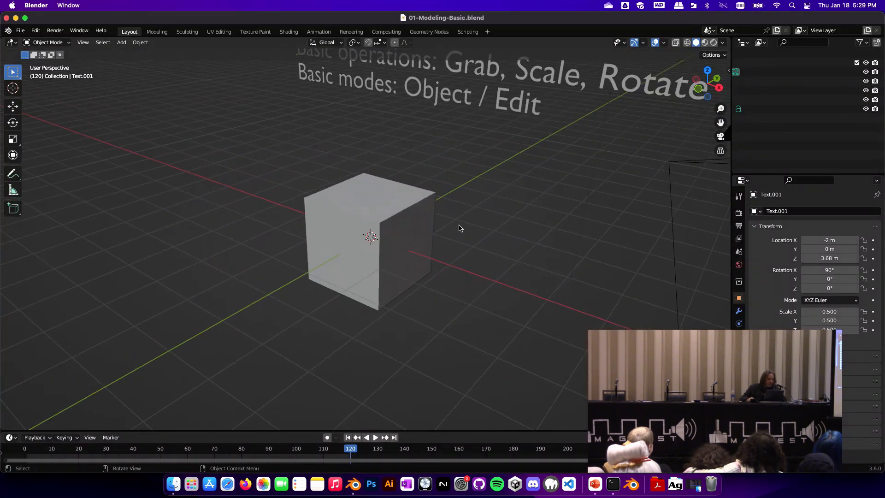
middle_click_drag(459, 228, 496, 231)
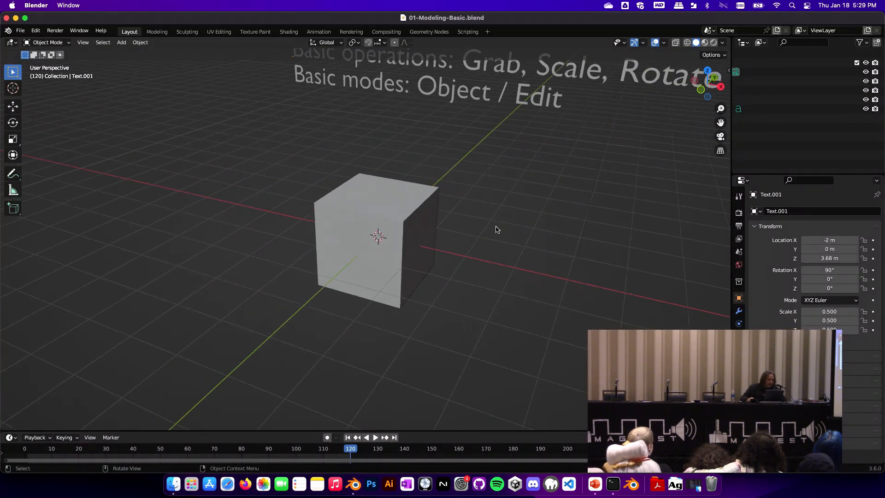
key("n")
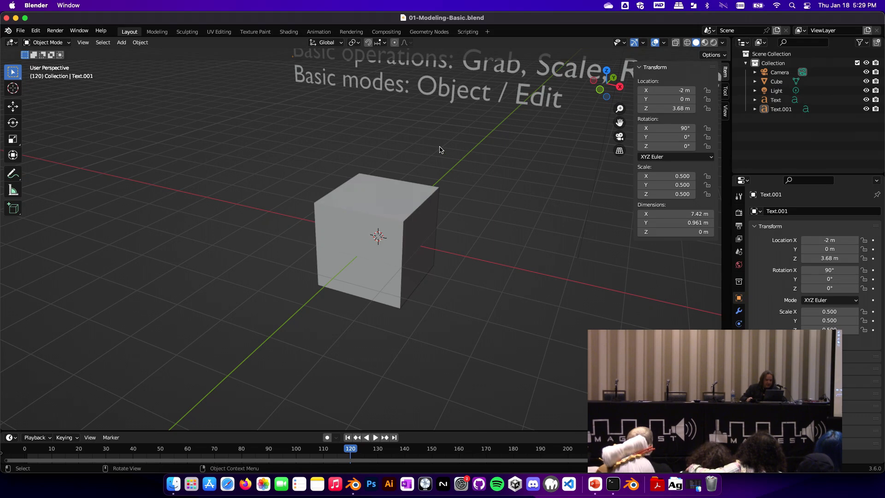
- Delete the cube and the object named Text from the scene
left_click(353, 216)
key("x")
left_click(444, 211)
middle_click_drag(479, 213, 387, 292)
left_click(394, 228)
key("x")
left_click(431, 234)
- Switch to the front view and add a mesh cube at the origin
scroll(439, 244, "down", 3)
key("KP_1")
scroll(443, 253, "up", 3)
key("shift+a")
mouse_move(402, 280)
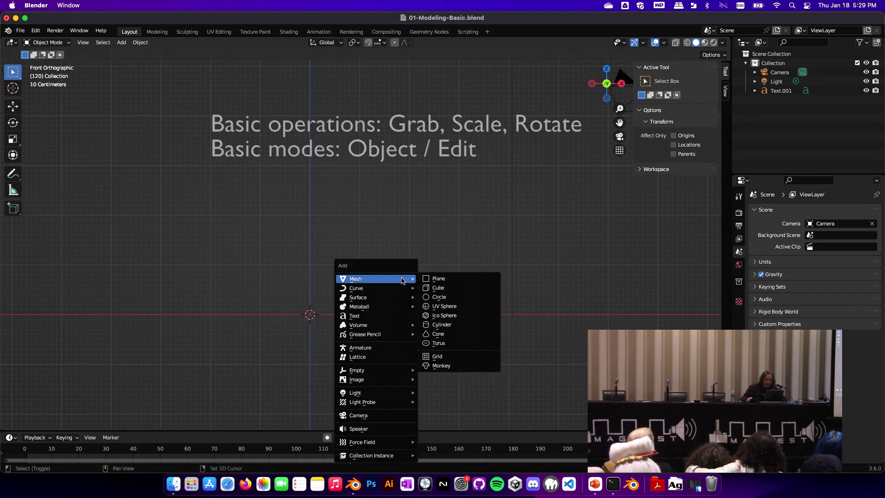
left_click(436, 288)
mouse_move(413, 293)
middle_mouse_down()
mouse_move(395, 310)
mouse_move(420, 303)
middle_mouse_up()
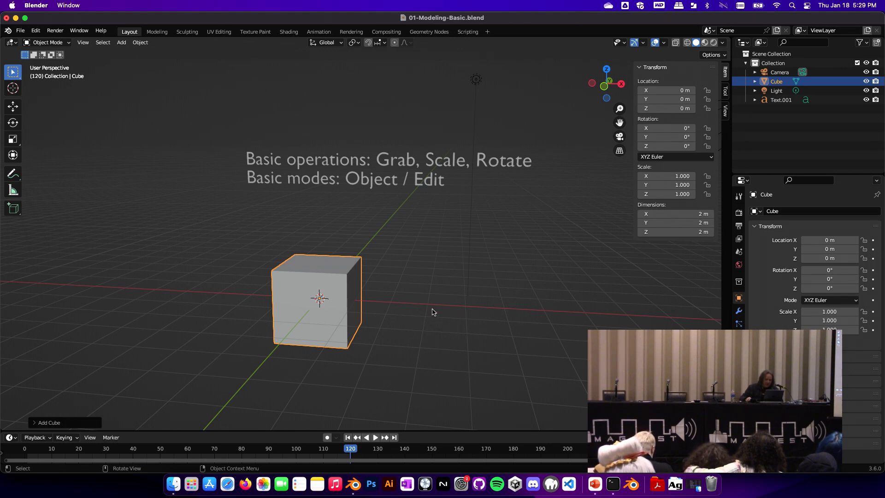
- Try out moving the new cube freely with Grab from different viewing angles
key("g")
key("Escape")
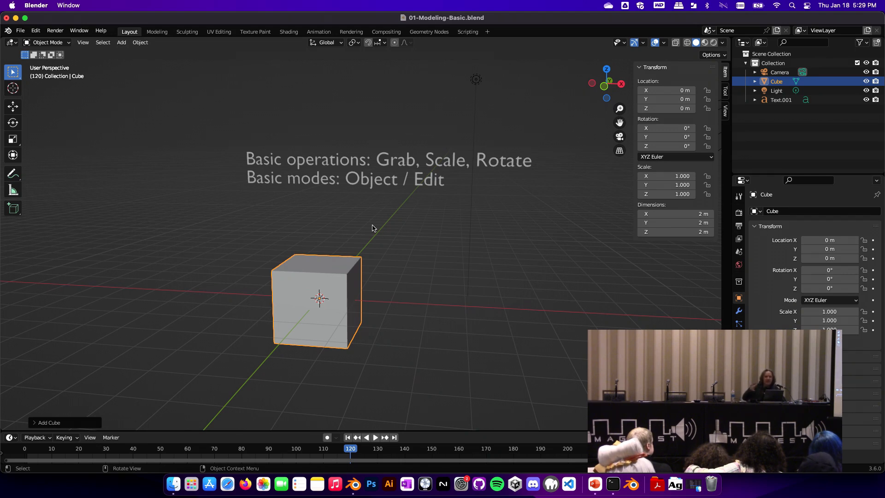
key("g")
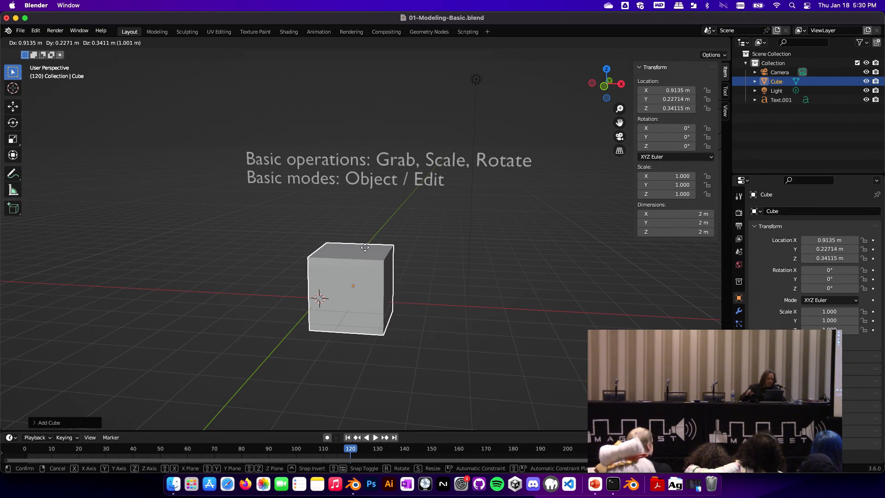
key("Escape")
middle_click_drag(394, 253, 381, 263)
middle_click_drag(438, 255, 450, 254)
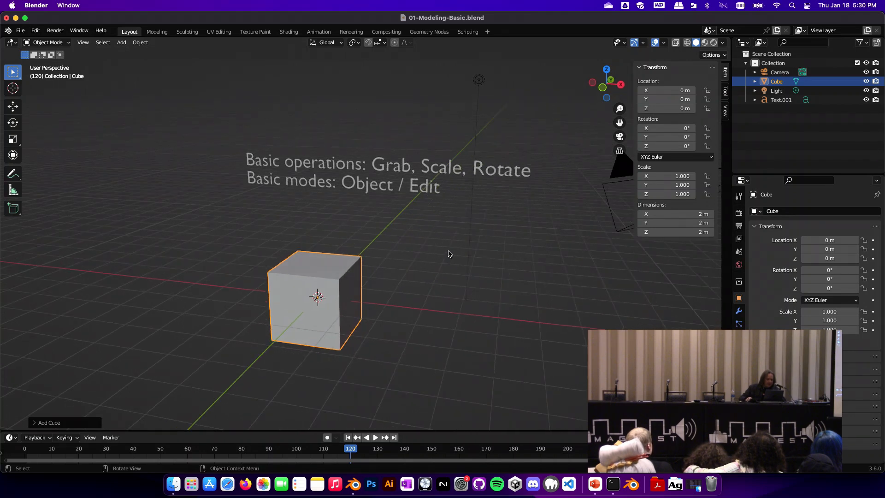
key("g")
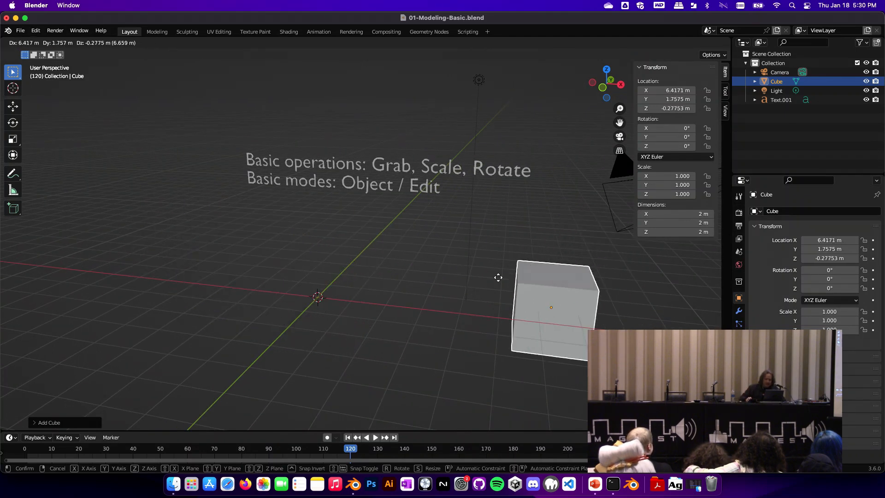
key("Escape")
- Try out scaling the cube and rotating it freely with the trackball rotation
scroll(423, 237, "up", 2)
key("s")
key("Escape")
key("r")
key("r")
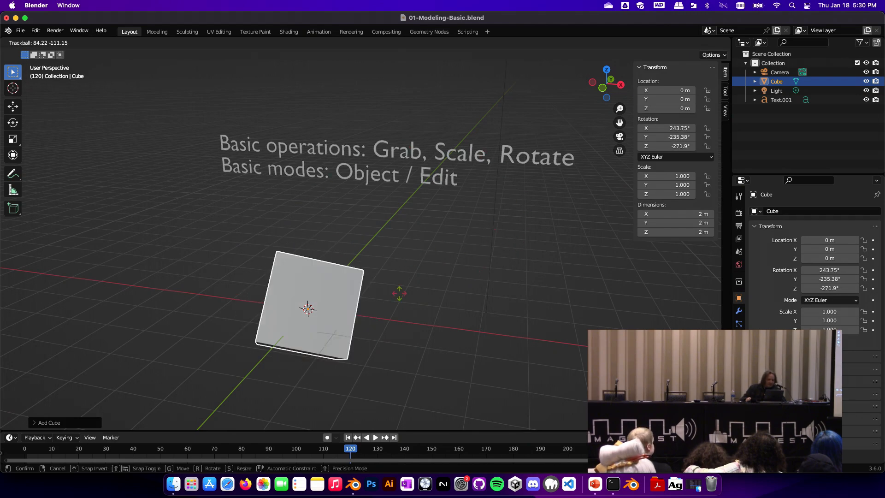
key("Escape")
scroll(443, 224, "down", 2)
mouse_move(443, 224)
middle_mouse_down()
mouse_move(464, 220)
mouse_move(456, 222)
middle_mouse_up()
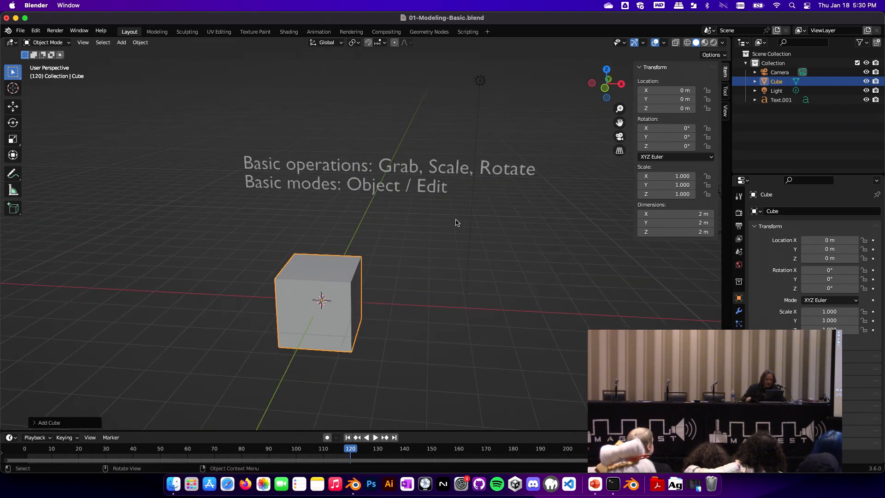
- Toggle the cube between Object Mode and Edit Mode, ending in Edit Mode with a closer view
key("Tab")
mouse_move(429, 253)
middle_mouse_down()
mouse_move(443, 235)
mouse_move(427, 240)
middle_mouse_up()
key("Tab")
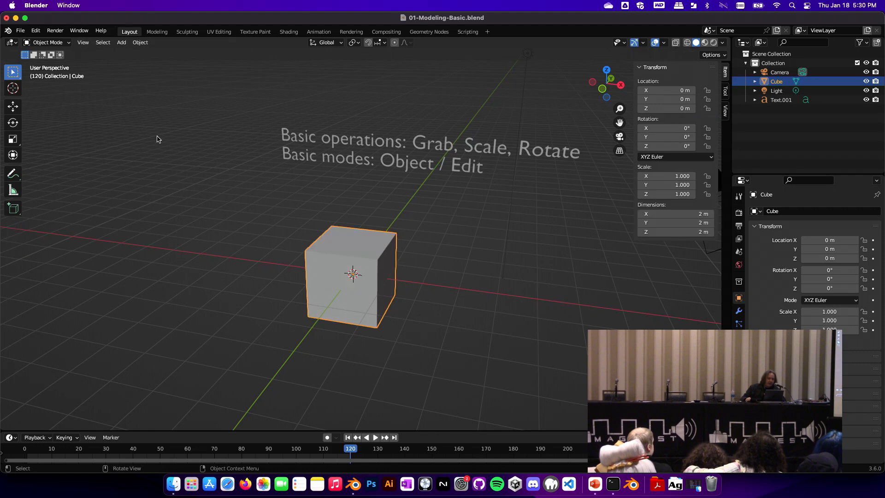
left_click(58, 44)
left_click(46, 63)
key("Tab")
key("Tab")
scroll(383, 226, "up", 3)
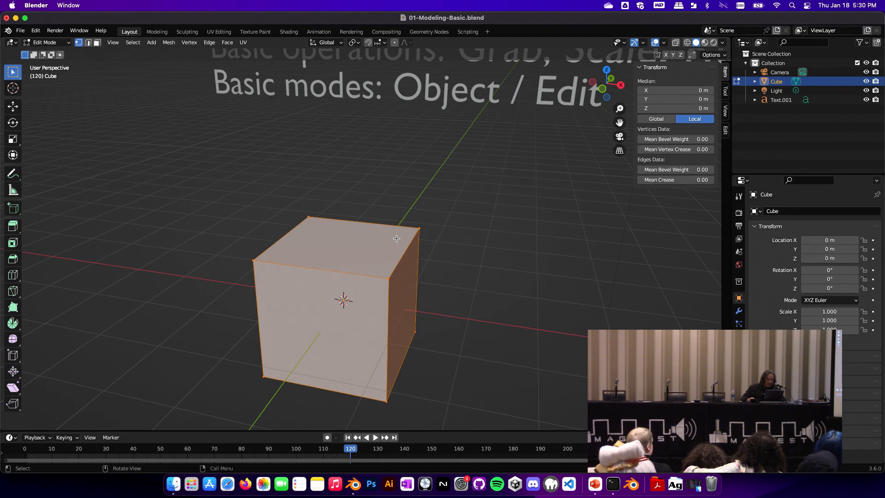
- Try edge selection on the cube's top edges and select its top face in face select mode
key("2")
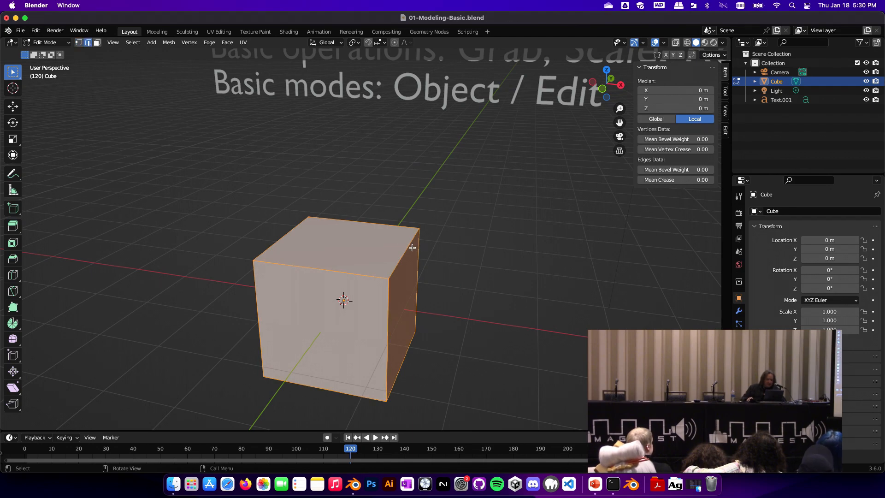
scroll(396, 239, "down", 4)
left_click(390, 241)
left_click(308, 233, "shift")
middle_click_drag(368, 234, 387, 235)
key("3")
left_click(368, 240)
- Extrude the cube's top face upward and the new section's side face outward along X in two sections
scroll(371, 240, "down", 4)
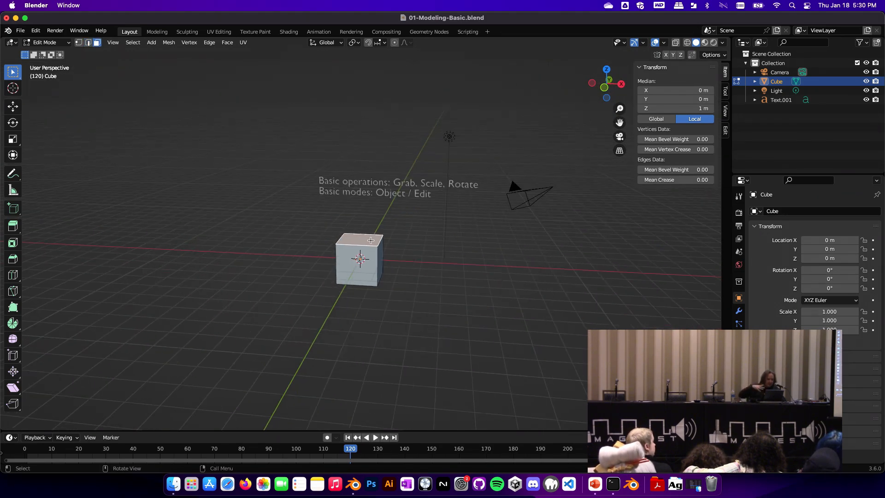
key("e")
left_click(381, 203)
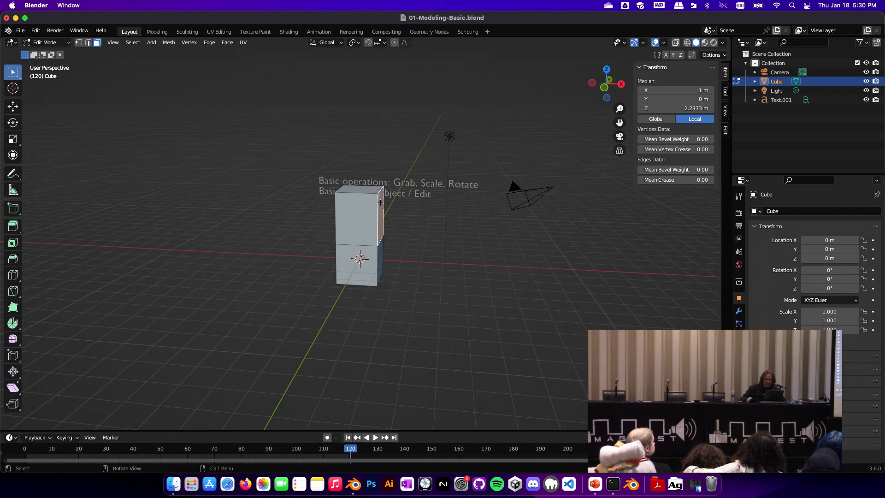
key("e")
left_click(434, 211)
middle_click_drag(436, 214, 458, 212)
key("e")
left_click(445, 213)
- Extrude the underside of the outermost section straight down in two sections
left_click(423, 222)
key("e")
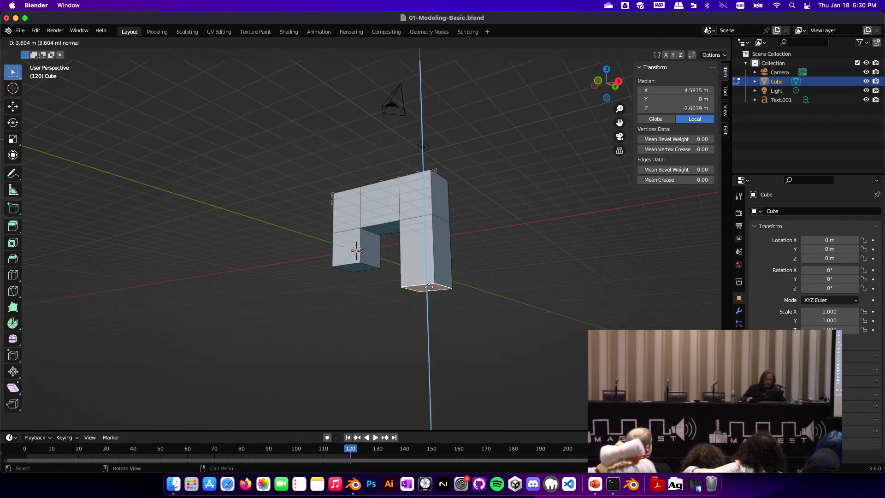
left_click(444, 269)
key("e")
left_click(435, 330)
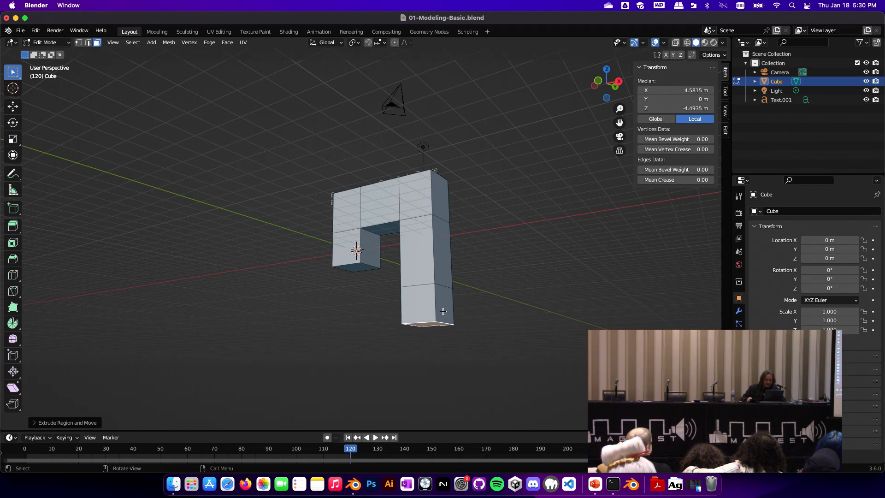
- Extrude the lower section's side face outward along X and the end section's top face upward in two sections
left_click(443, 312)
key("e")
left_click(543, 297)
middle_click_drag(542, 297, 530, 322)
key("e")
left_click(511, 243)
key("e")
left_click(510, 206)
- Extrude the side face of the end column's uppermost section farther outward along X
left_click(537, 226)
key("e")
left_click(673, 233)
scroll(576, 248, "down", 3)
scroll(567, 251, "up", 5)
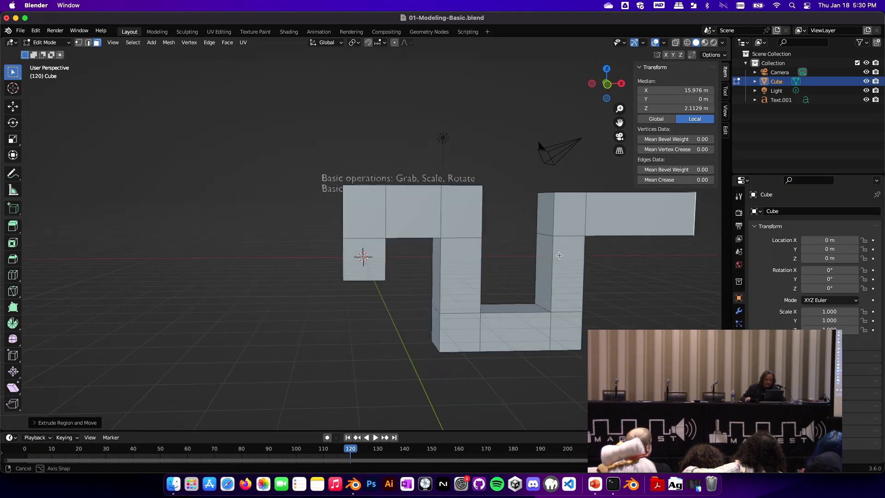
- Delete the extruded shape in Object Mode and add a fresh mesh cube at the origin
key("q")
key("Escape")
key("Tab")
key("x")
left_click(582, 227)
scroll(581, 236, "up", 5)
key("shift+a")
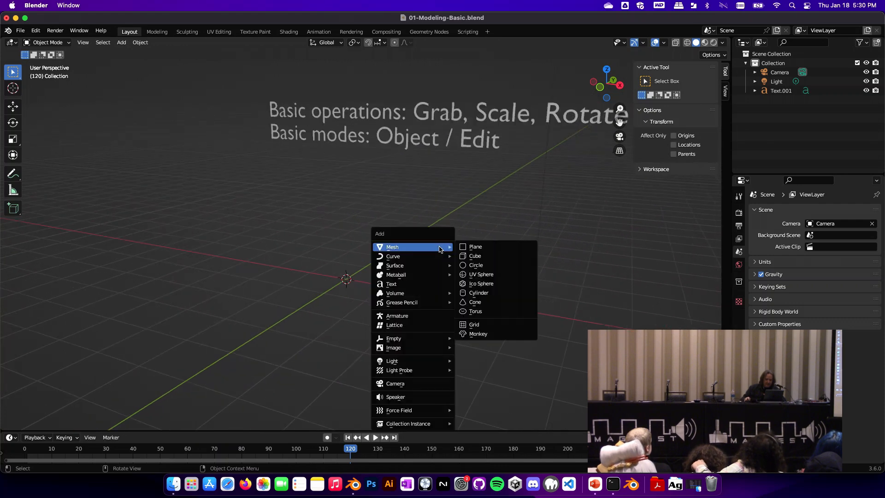
left_click(521, 257)
- Bevel the cube's two opposite top edges with four segments each and overlap clamping to round the top into an arch
key("Tab")
key("2")
left_click(313, 238, "alt")
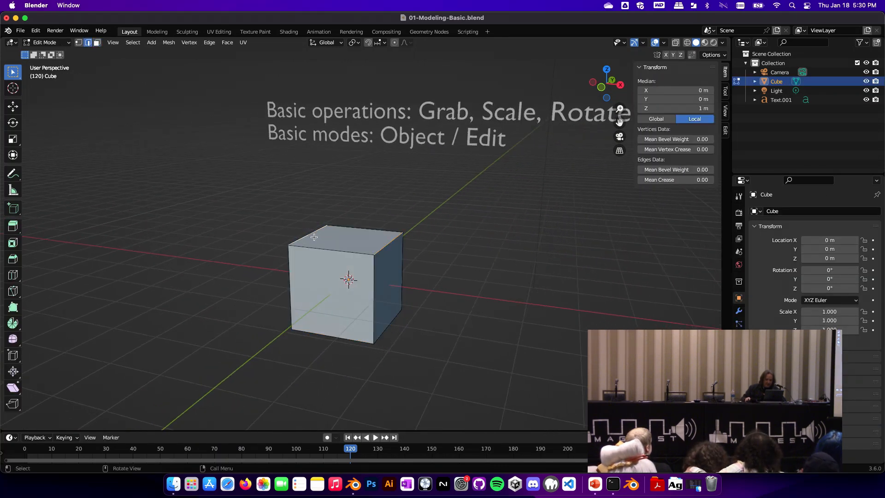
key("ctrl+b")
scroll(285, 225, "up", 3)
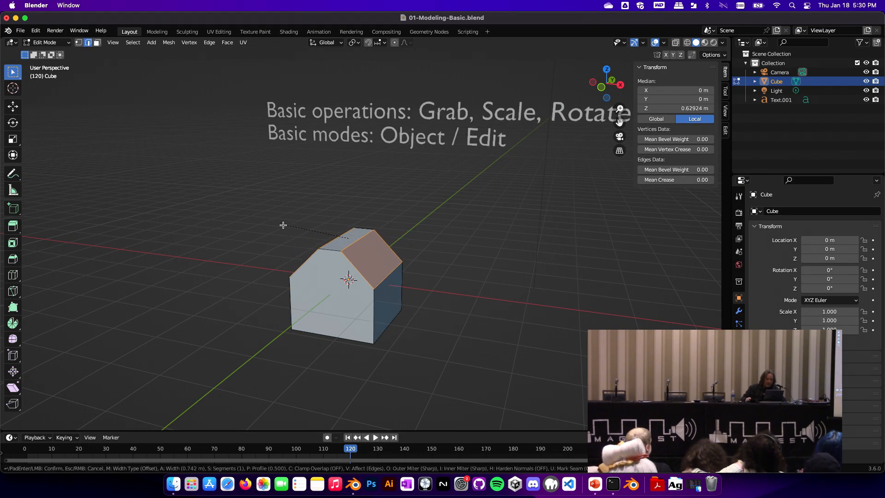
key("c")
left_click(262, 214)
middle_click_drag(262, 215, 381, 244)
key("ctrl+b")
left_click(360, 287)
- Add five evenly spaced loop cuts across the underside of the arched shape without sliding them
middle_click_drag(382, 285, 353, 276)
key("ctrl+r")
scroll(357, 287, "up", 1)
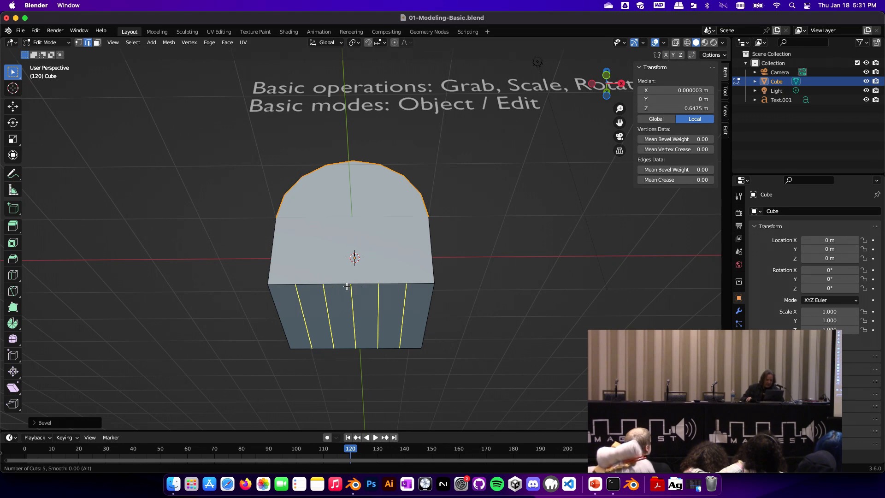
left_click(344, 289)
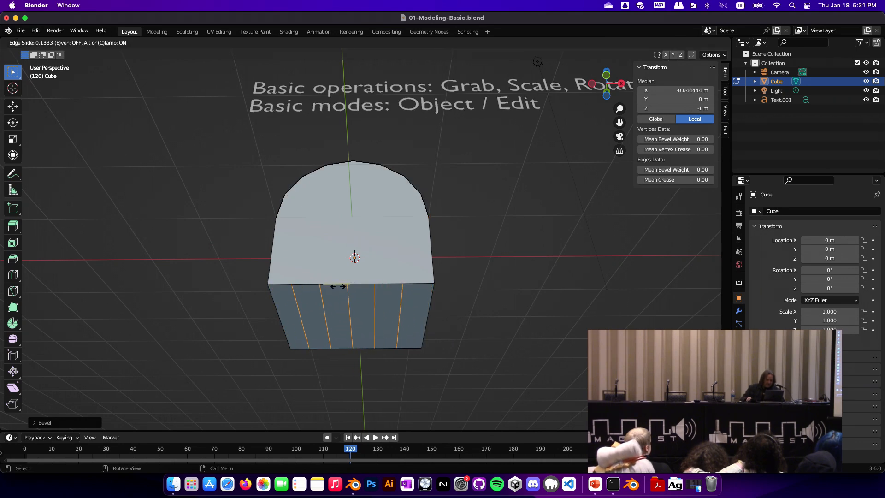
right_click(358, 289)
middle_click_drag(357, 288, 351, 307)
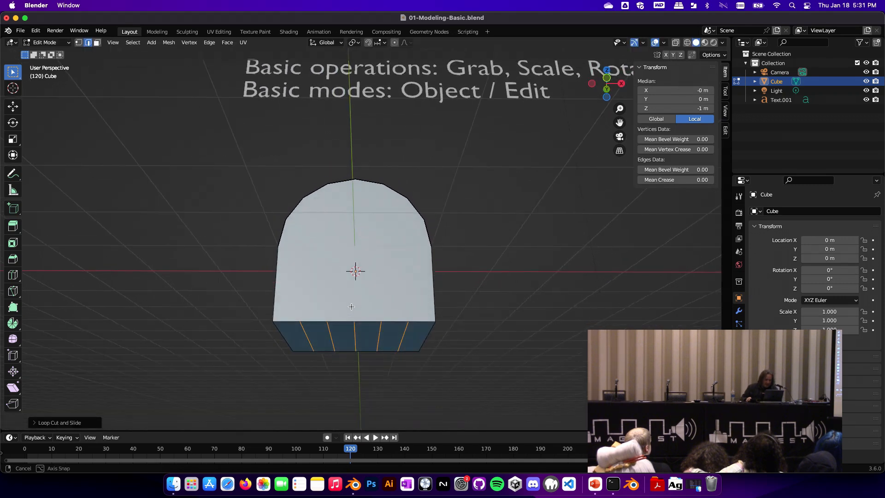
left_click(307, 327)
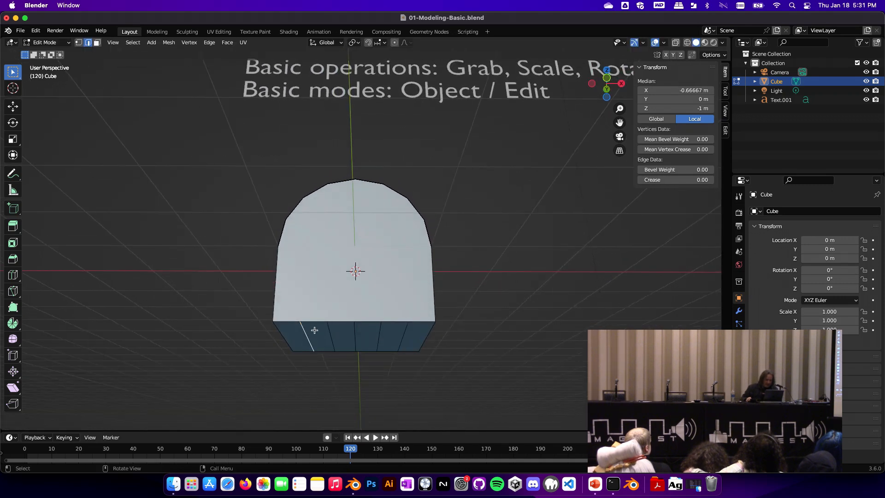
key("g")
left_click(405, 325)
mouse_move(405, 325)
middle_mouse_down()
mouse_move(427, 322)
mouse_move(381, 336)
mouse_move(401, 313)
mouse_move(358, 320)
middle_mouse_up()
key("Tab")
key("Tab")
- Clear the selection and circle-select alternating bottom edges of the shape in wireframe display
key("shift+z")
key("alt+a")
key("c")
left_click_drag(296, 316, 392, 319)
key("Escape")
- Return to solid display, move the selected bottom edges down along Z to form a zigzag hem, and leave Edit Mode
mouse_move(419, 316)
middle_mouse_down()
mouse_move(493, 336)
mouse_move(466, 326)
mouse_move(493, 306)
mouse_move(521, 306)
middle_mouse_up()
key("shift+z")
key("g")
key("z")
left_click(483, 349)
key("Tab")
scroll(474, 330, "down", 4)
scroll(466, 326, "up", 5)
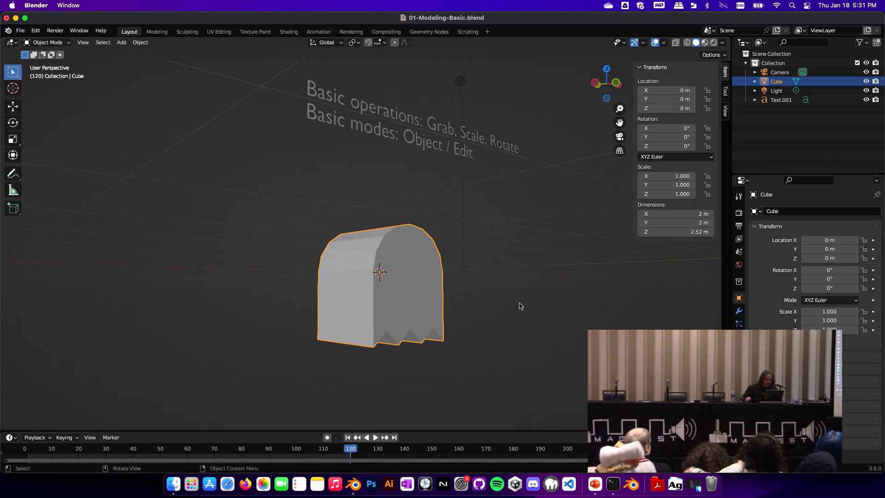
- Switch to Finder, open 00-Modeling-Mascots.blend from the Blends folder, and view the mascot scene in perspective
key("super+Tab")
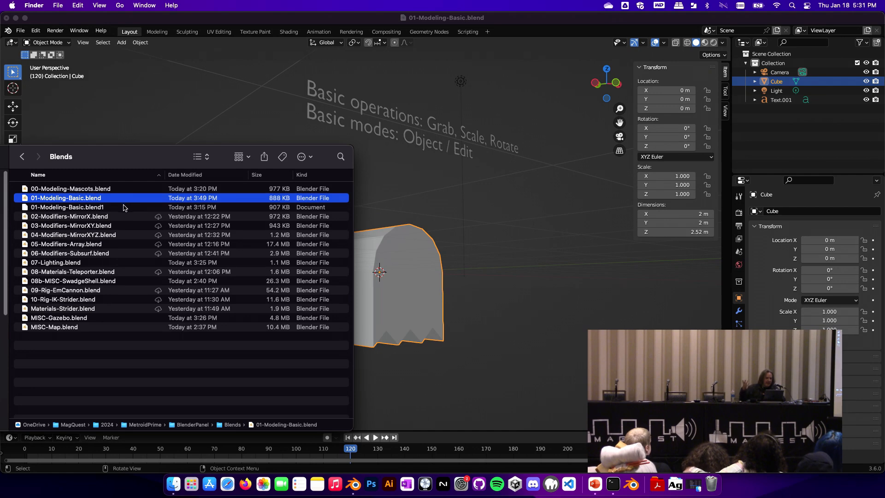
double_click(90, 189)
left_click(400, 266)
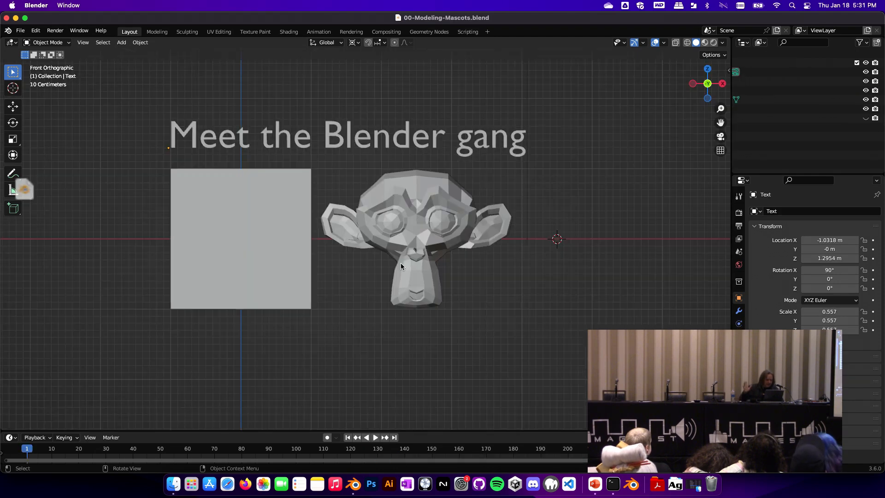
left_click(388, 249)
middle_click_drag(388, 249, 497, 211)
- Delete the cube beside the monkey head, center the monkey head in the view and select it
left_click(277, 209)
key("x")
left_click(277, 209)
middle_click_drag(444, 231, 403, 223, "shift")
left_click(371, 221)
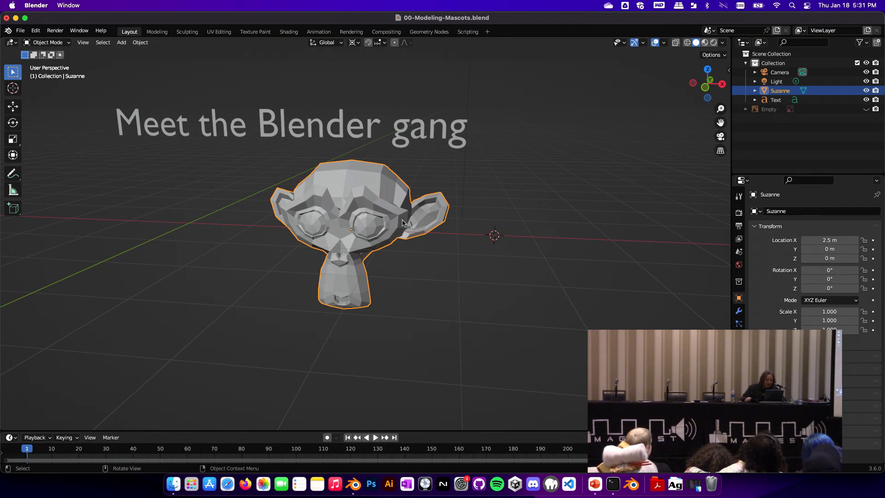
- Examine the 3D cursor and its position relative to the monkey head from several angles and distances
middle_click_drag(402, 223, 430, 215)
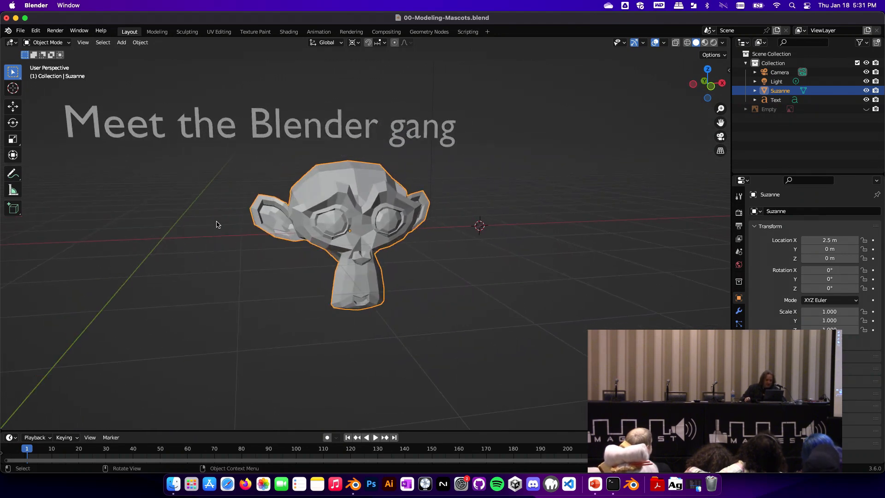
key("shift+a")
mouse_move(199, 234)
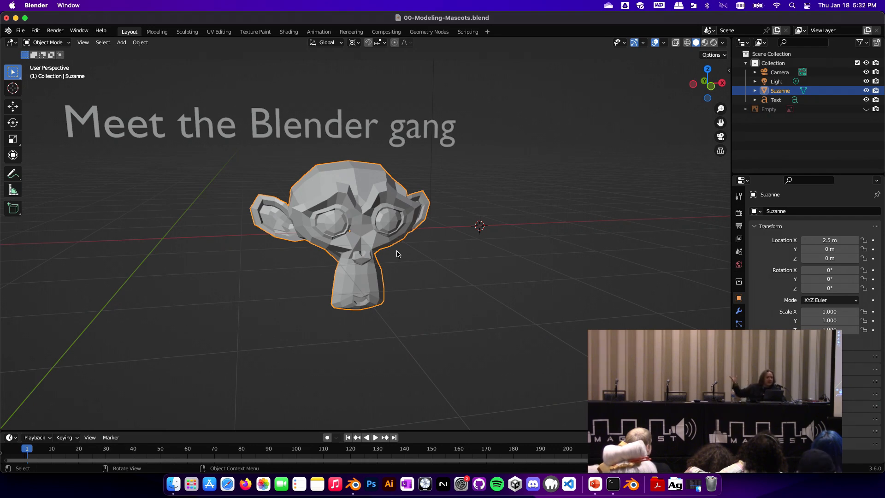
middle_click_drag(397, 253, 309, 223)
scroll(358, 230, "up", 5)
middle_click_drag(452, 233, 410, 240, "shift")
scroll(378, 249, "up", 5)
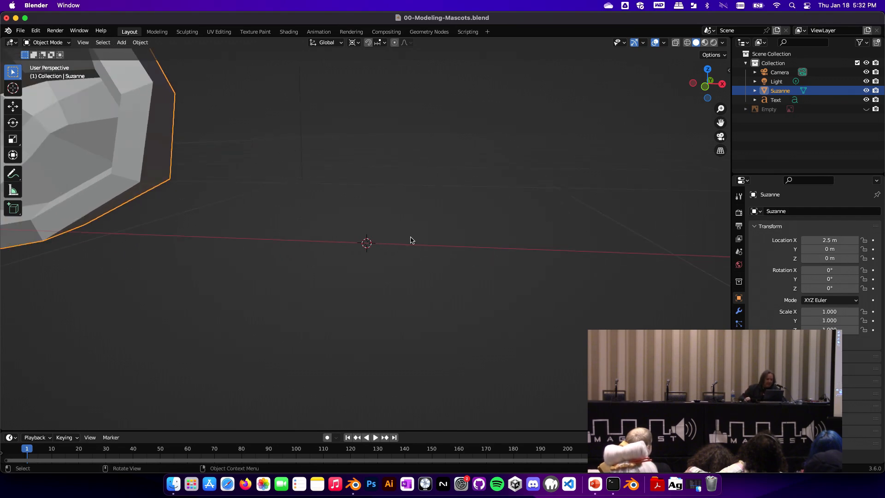
scroll(411, 239, "down", 4)
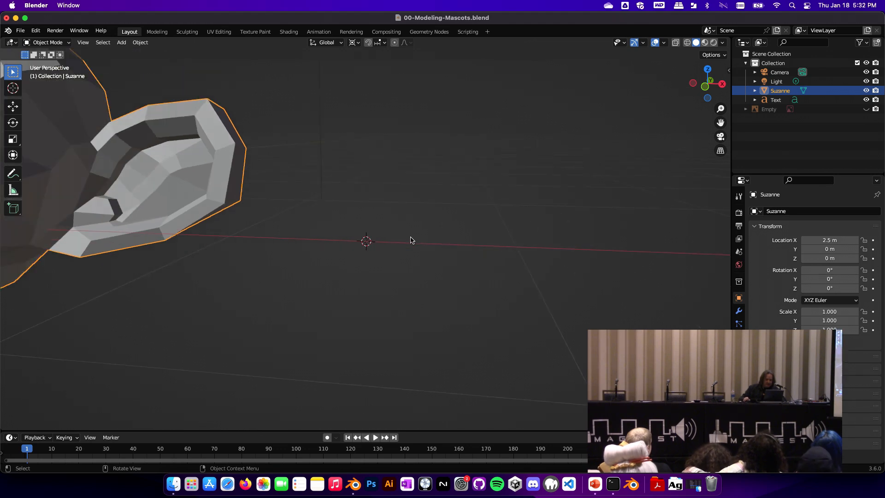
scroll(383, 240, "down", 5)
middle_click_drag(397, 241, 511, 253, "shift")
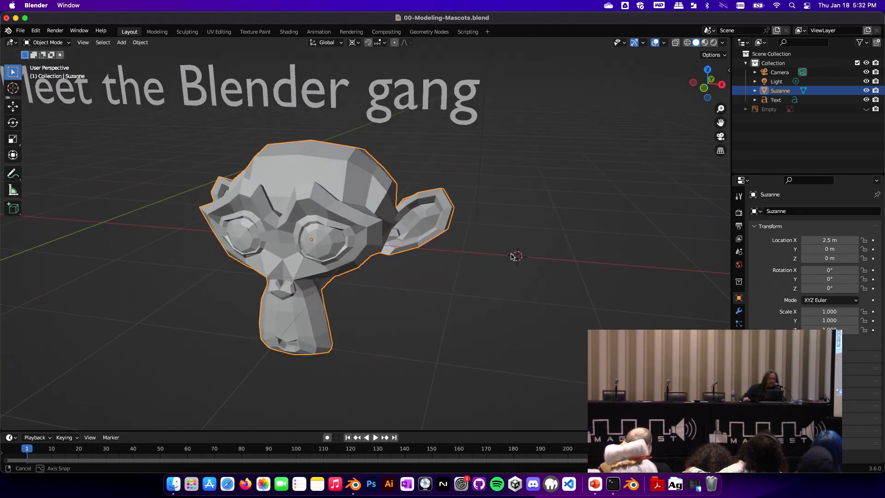
scroll(511, 255, "down", 2)
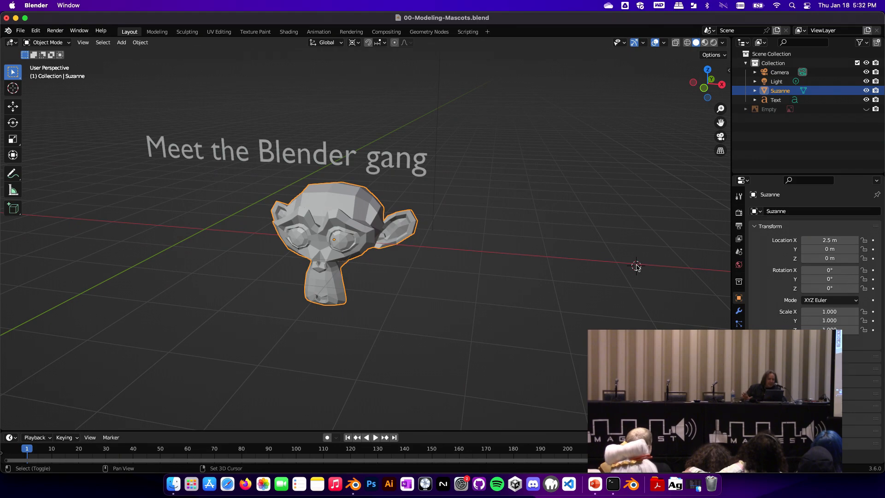
- Try scaling the monkey head about the 3D cursor
middle_click_drag(194, 236, 343, 247)
key("s")
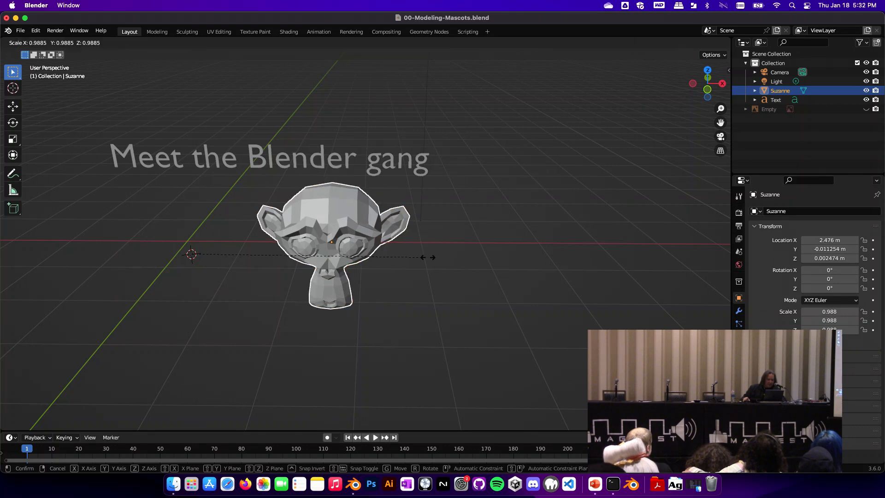
key("Escape")
- Change the pivot point to the object's own center and try shrinking the monkey head around it
key("period")
left_click(408, 253)
key("s")
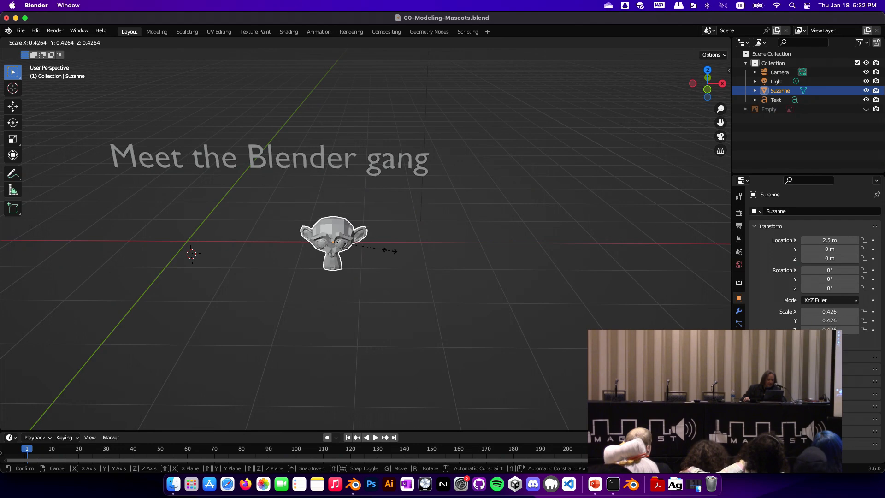
key("Escape")
scroll(442, 254, "up", 4)
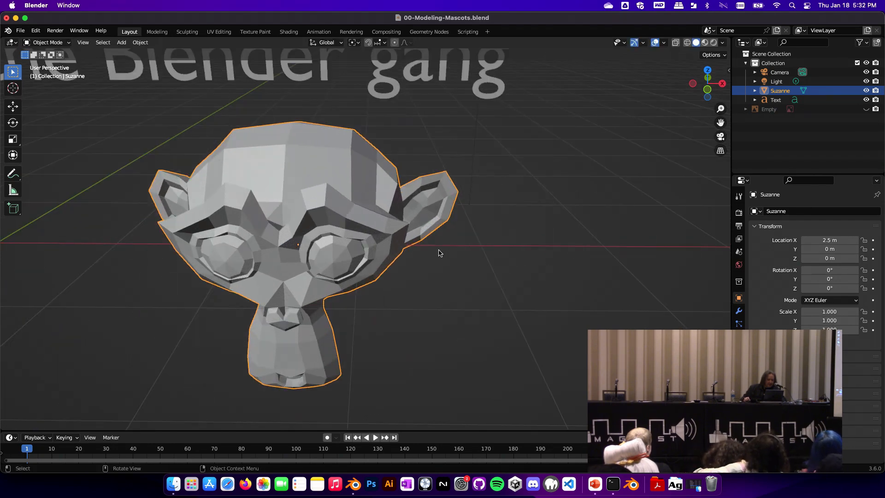
- Set the pivot point back to the 3D cursor and try enlarging the monkey head from there
key("period")
left_click(500, 251)
scroll(349, 259, "down", 2)
middle_click_drag(349, 259, 365, 257)
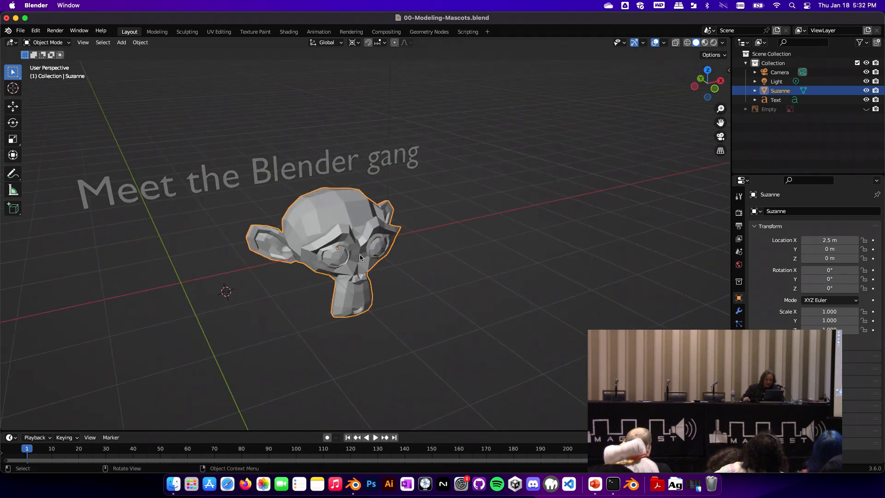
middle_click_drag(291, 287, 341, 276)
key("s")
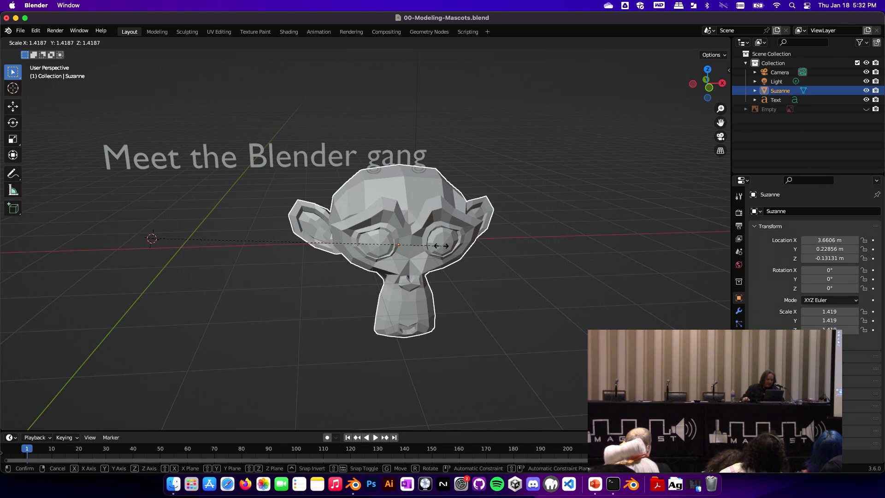
key("Escape")
- Examine where the 3D cursor sits relative to the world axes and the monkey head
scroll(446, 247, "up", 2)
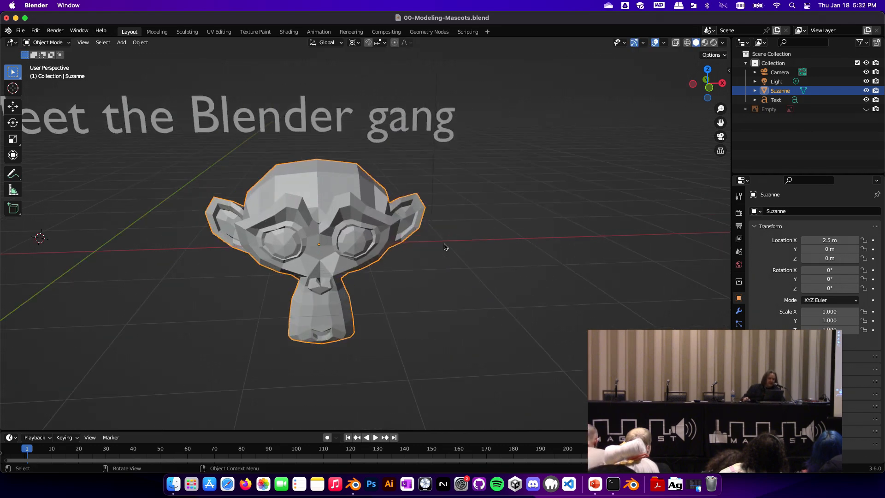
middle_click_drag(288, 256, 572, 262, "shift")
scroll(411, 257, "up", 5)
middle_click_drag(410, 257, 292, 245, "shift")
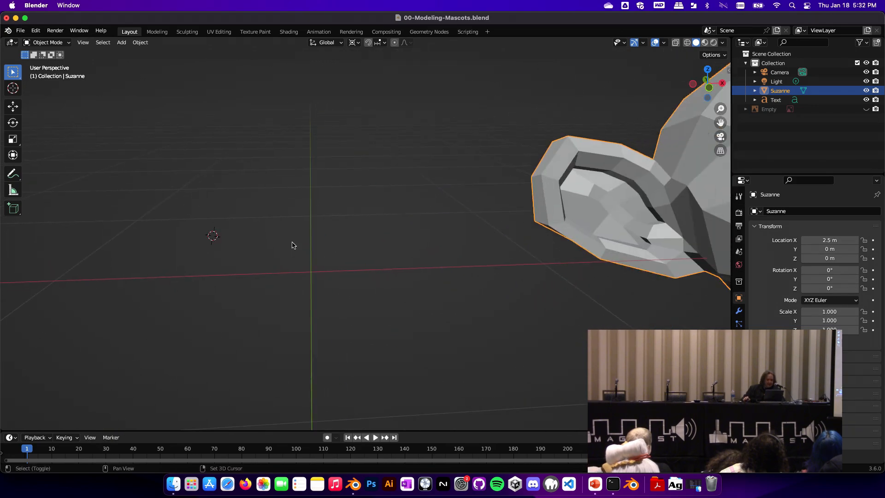
scroll(305, 244, "down", 3)
scroll(392, 241, "down", 5)
middle_click_drag(417, 241, 397, 245)
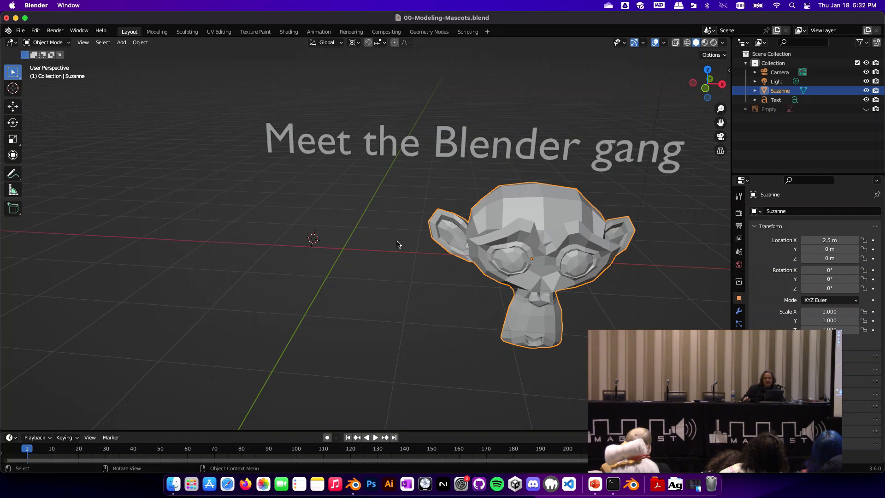
- Switch to Finder and open 02-Modifiers-MirrorX.blend from the Blends folder, discarding the changes to 00-Modeling-Mascots.blend
left_click(21, 30)
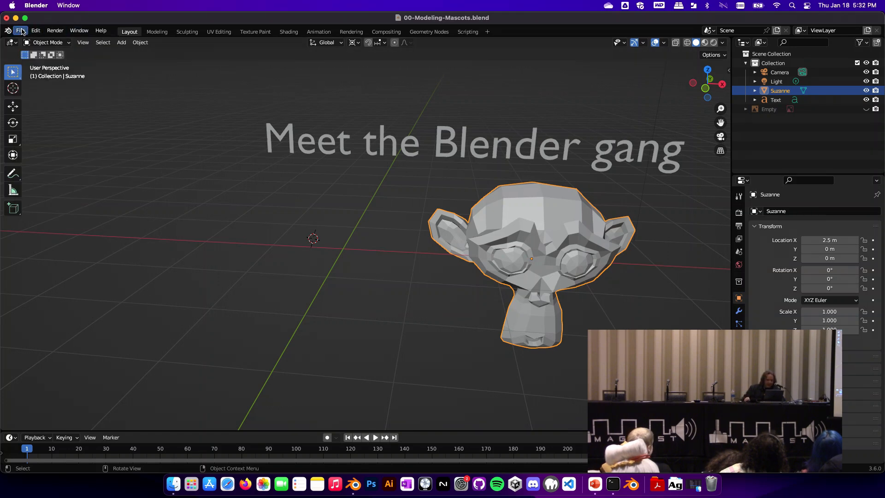
key("super+Tab")
key("Escape")
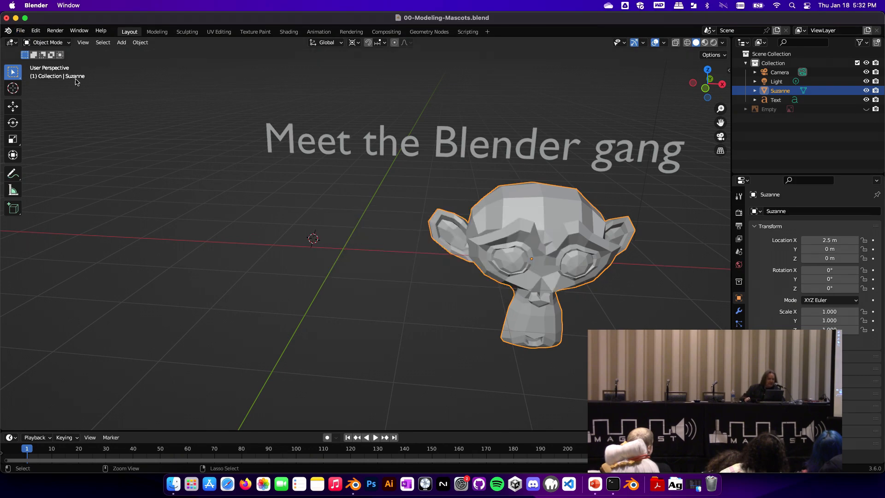
key("super+Tab")
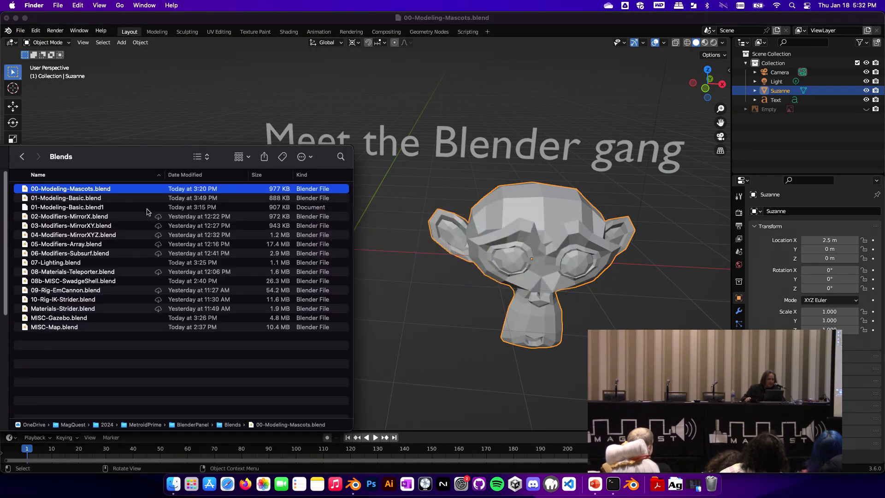
left_click(89, 216)
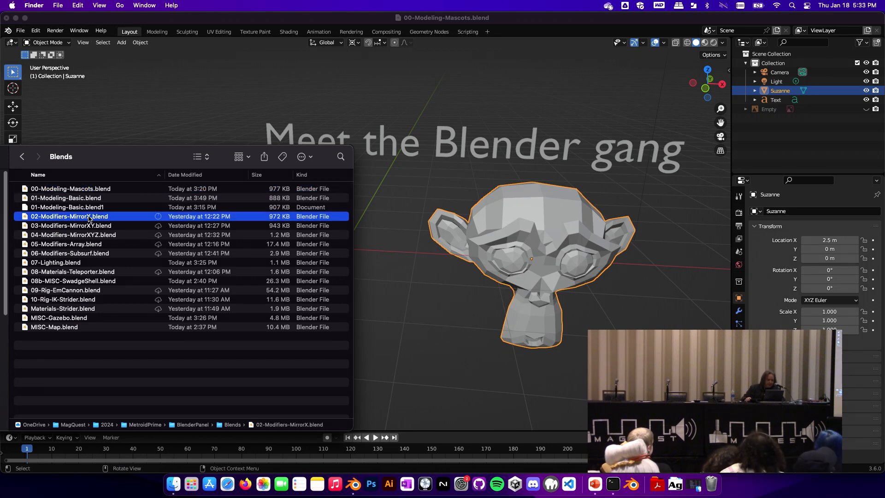
double_click(90, 217)
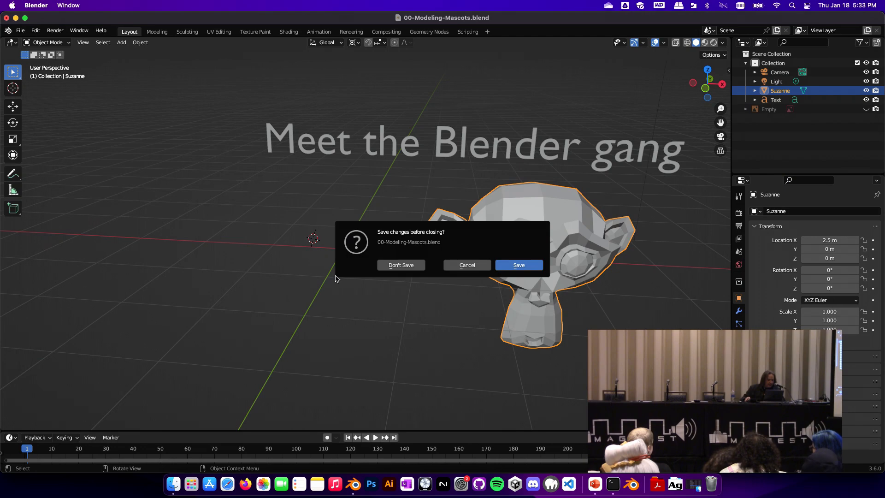
left_click(410, 266)
- Select the monkey head and show the list of modifiers that can be added to it
mouse_move(417, 281)
middle_mouse_down()
mouse_move(425, 285)
mouse_move(409, 277)
middle_mouse_up()
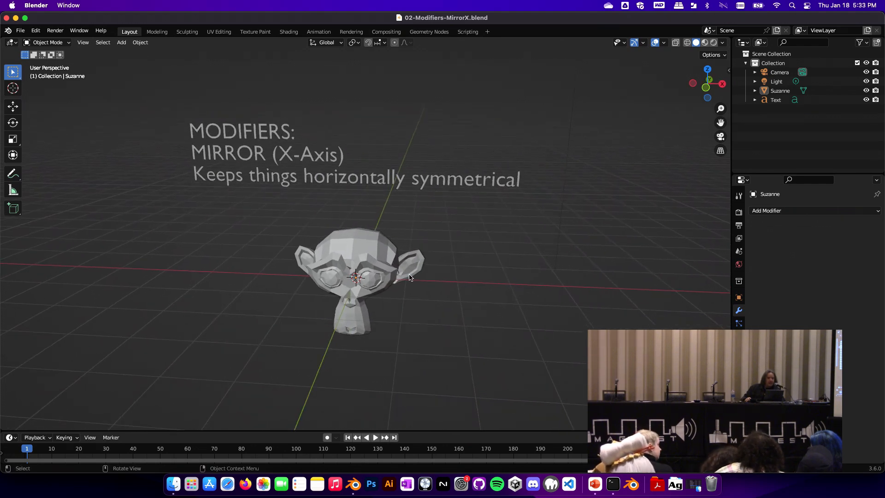
left_click(357, 266)
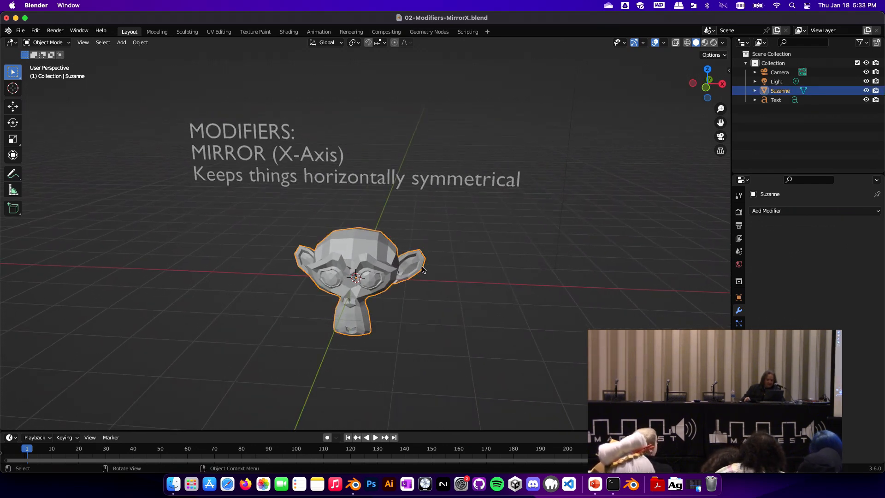
left_click(768, 212)
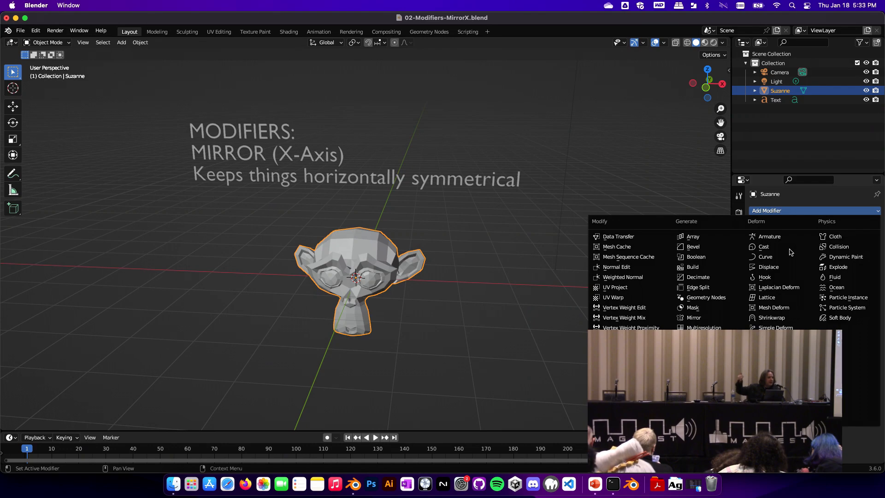
- In Edit Mode, select the linked mesh of the eye on the positive X side and scale it to about 0.643
scroll(426, 238, "up", 4)
scroll(426, 237, "up", 3)
middle_click_drag(426, 238, 436, 254)
key("Tab")
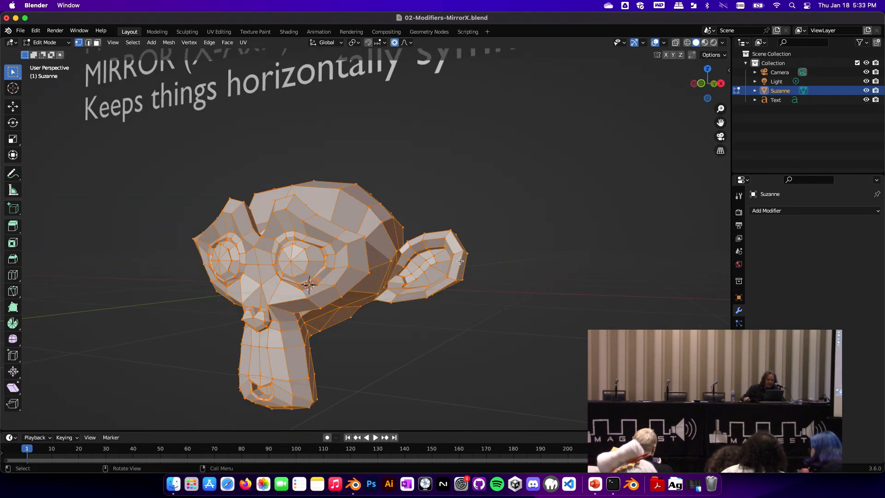
scroll(461, 265, "up", 4)
middle_click_drag(408, 254, 343, 254)
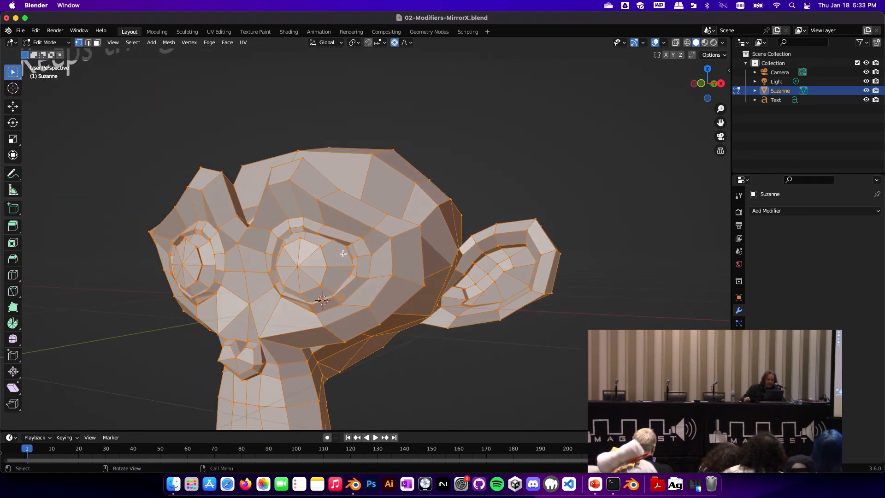
left_click(303, 266)
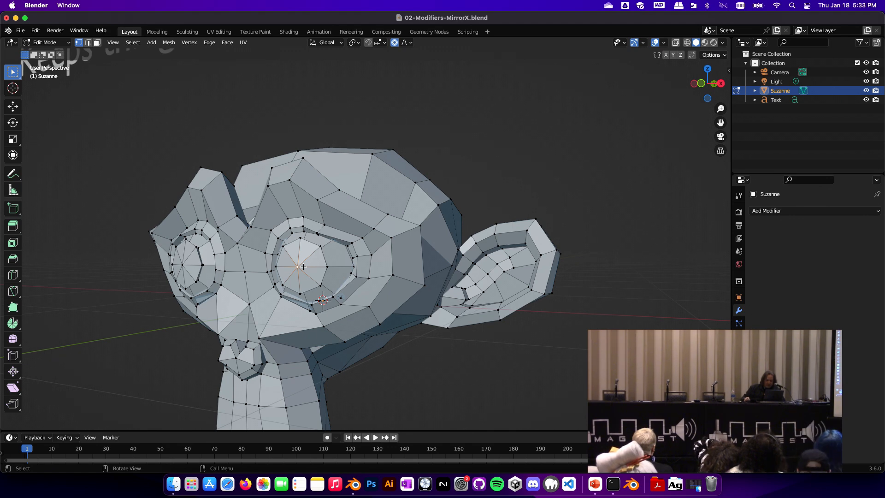
key("l")
key("s")
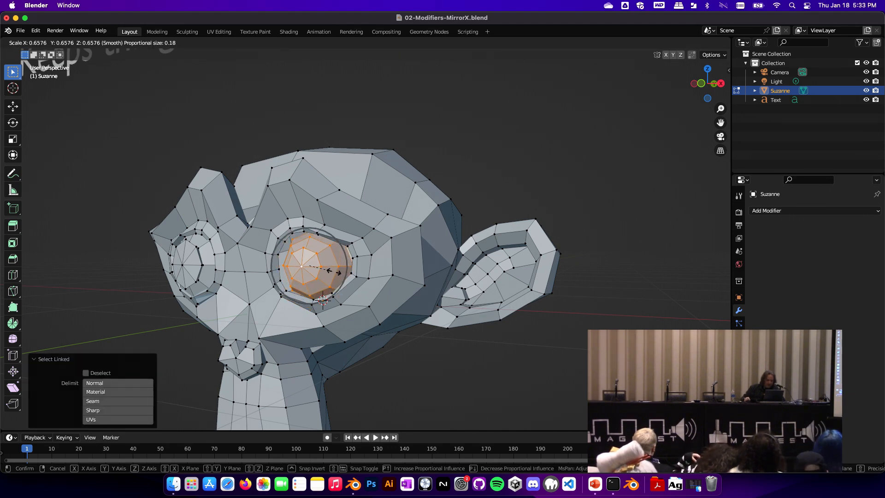
left_click(326, 271)
- Place the 3D cursor at the lower edge of the ear on the positive X side and add a torus there
middle_click_drag(327, 272, 441, 306)
right_click(453, 307, "shift")
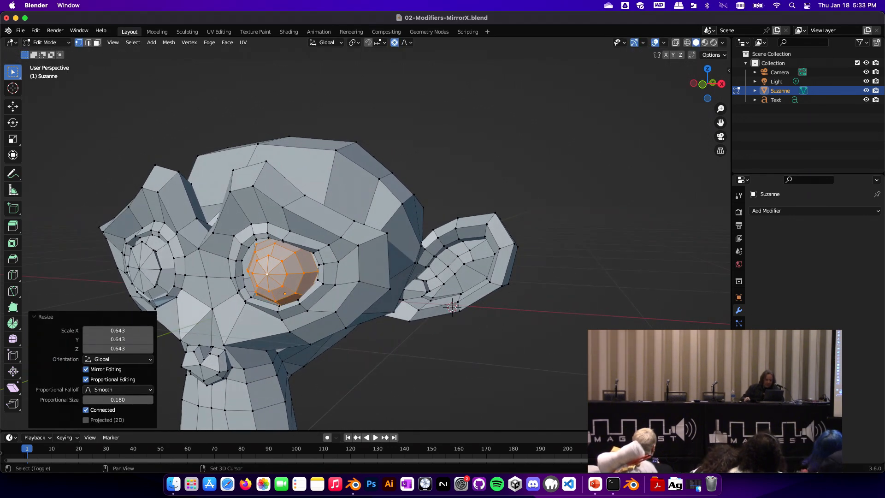
key("shift+a")
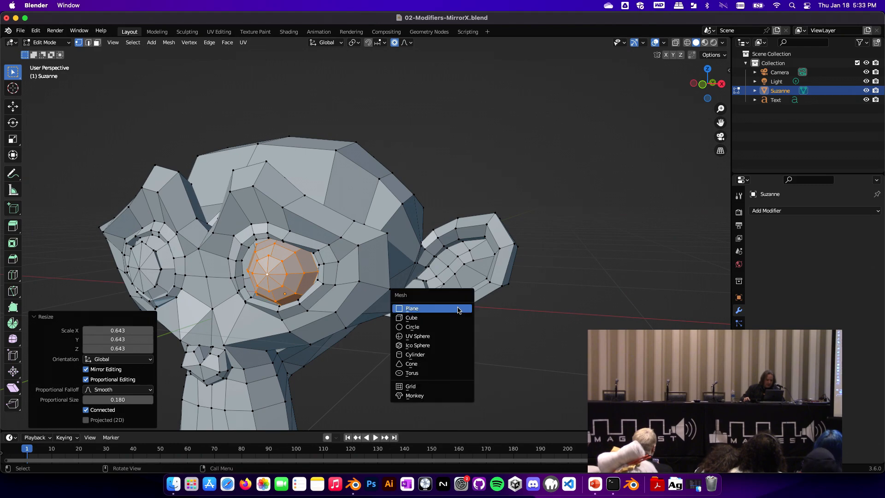
left_click(437, 373)
- Rotate the torus about -90° in the view so it stands upright, and scale it down to earring size
middle_click_drag(438, 373, 548, 332)
key("r")
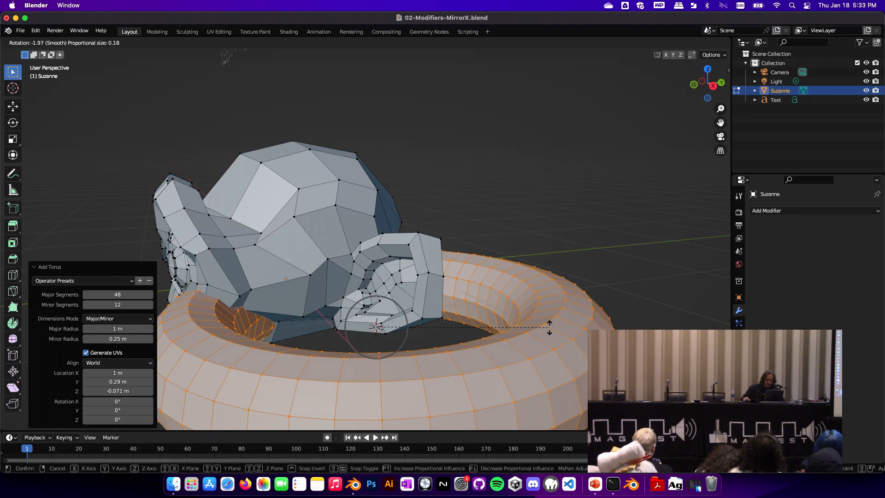
left_click(377, 282)
key("s")
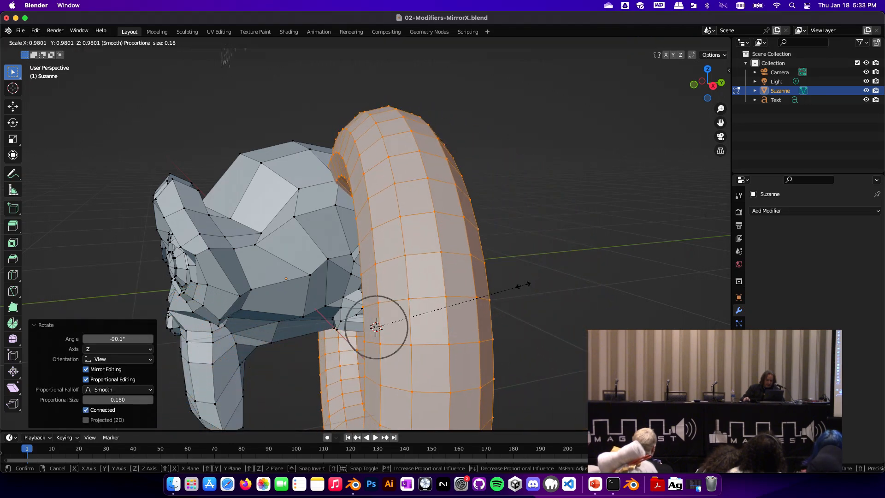
left_click(387, 326)
- Move the small torus about 0.112 m in X and -0.057 m in Z so it hangs below the earlobe, and save the file
middle_click_drag(387, 325, 482, 325)
key("g")
left_click(505, 353)
key("cmd+s")
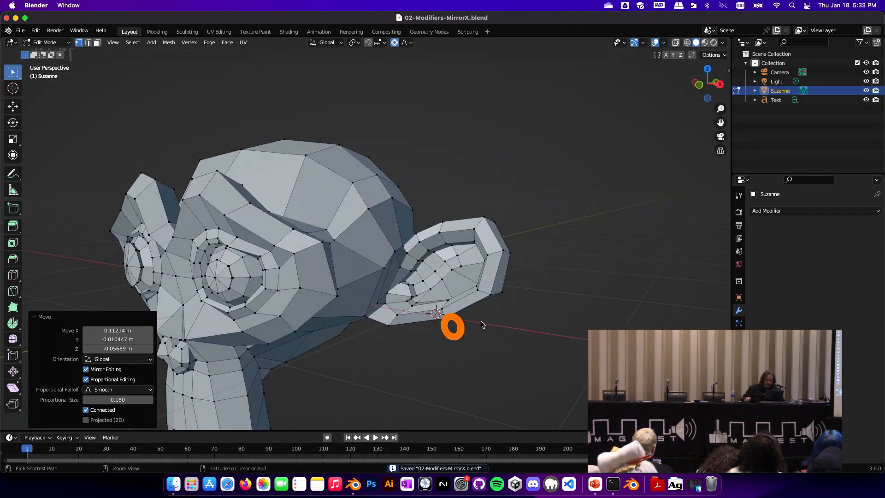
- Fatten the earring torus slightly with Shrink/Fatten and leave Edit Mode
key("alt+s")
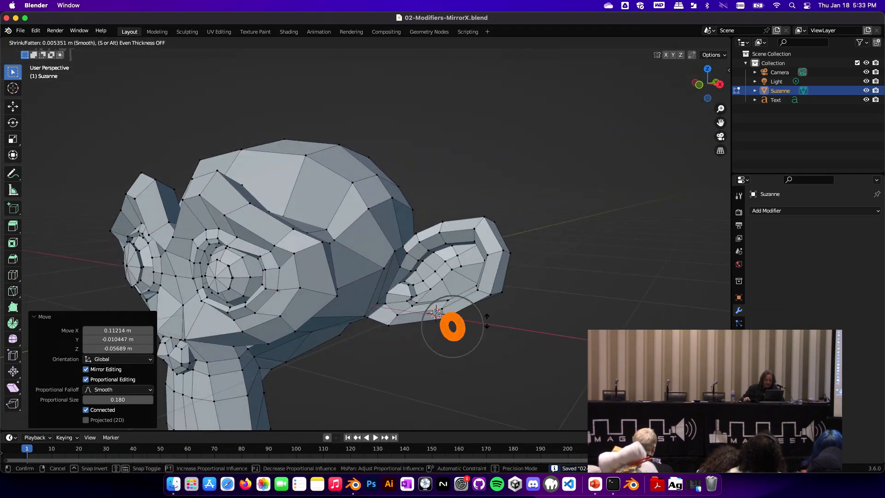
left_click(489, 319)
key("Tab")
middle_click_drag(488, 320, 498, 282)
scroll(509, 281, "down", 1)
- In Edit Mode, from the front in wireframe display, box-select the negative X half of the monkey head and delete it
key("Tab")
key("KP_1")
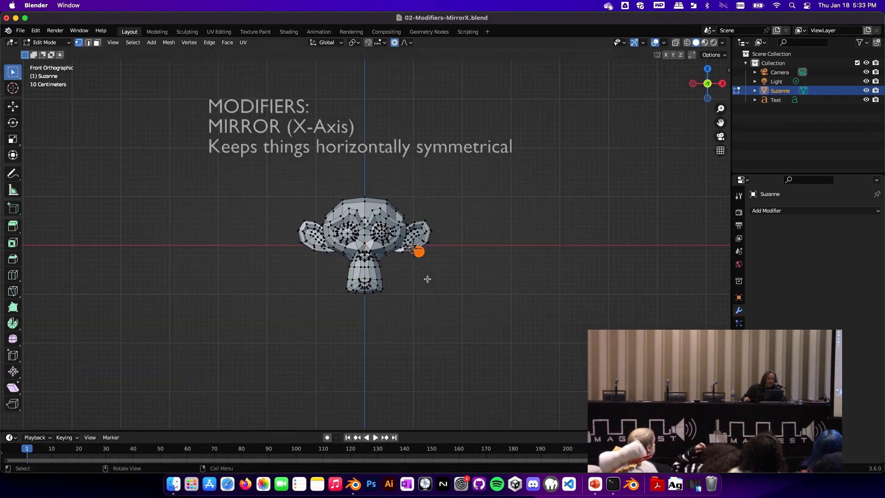
key("a")
key("alt+z")
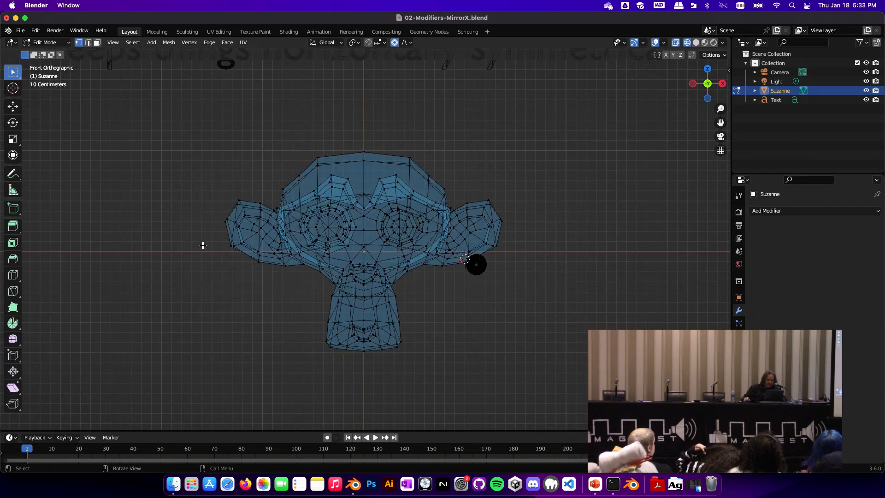
key("Tab")
key("Tab")
left_click_drag(191, 131, 364, 387)
key("x")
left_click(369, 292)
- Leave Edit Mode and switch the viewport shading to Material Preview
middle_click_drag(369, 292, 425, 303)
key("Tab")
scroll(425, 303, "down", 2)
key("z")
left_click(466, 332)
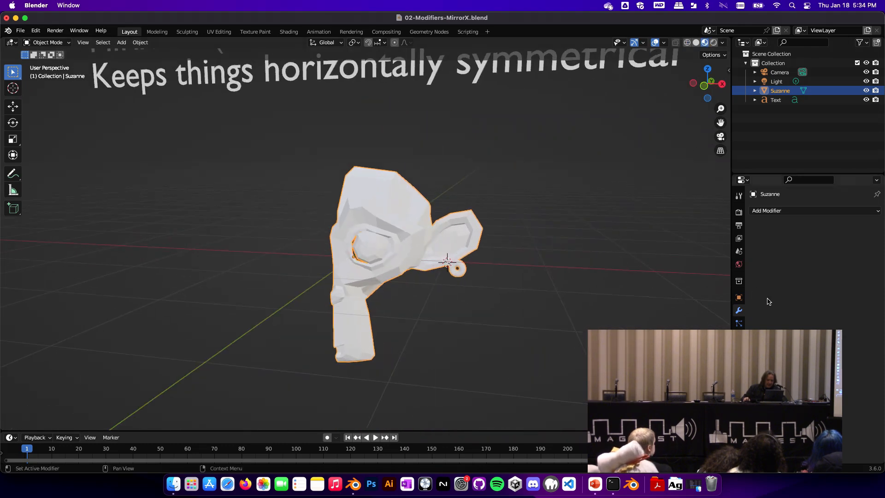
- Add a Mirror modifier on the X axis to the halved monkey head and view it in Solid shading
left_click(770, 211)
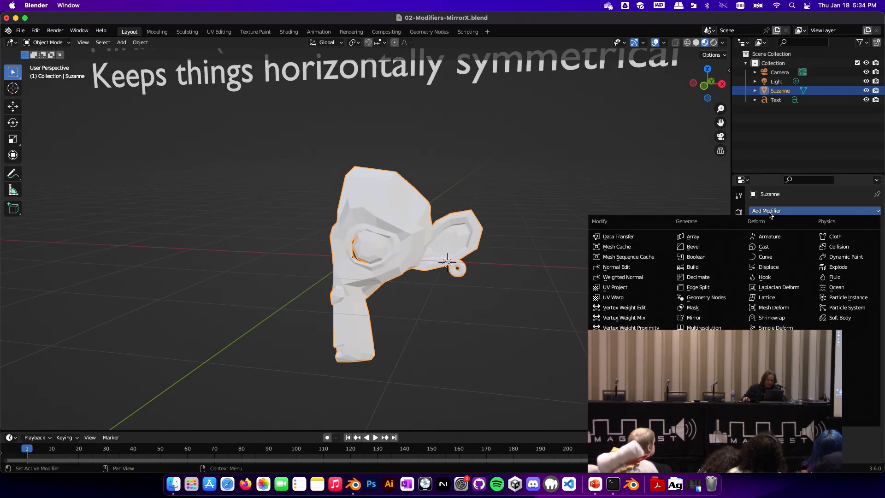
left_click(732, 317)
middle_click_drag(507, 289, 566, 283)
key("z")
left_click(585, 292)
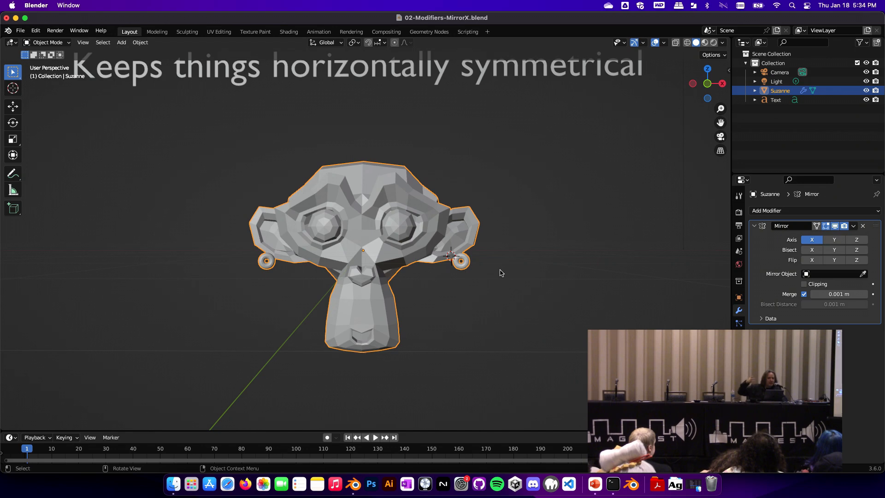
middle_click_drag(501, 273, 480, 287)
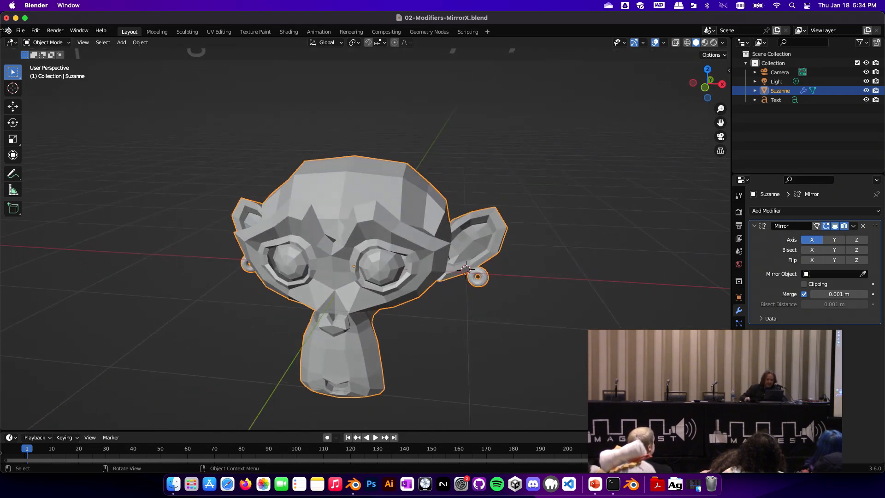
- Remove the Mirror modifier from the monkey head and undo the removal
left_click(15, 34)
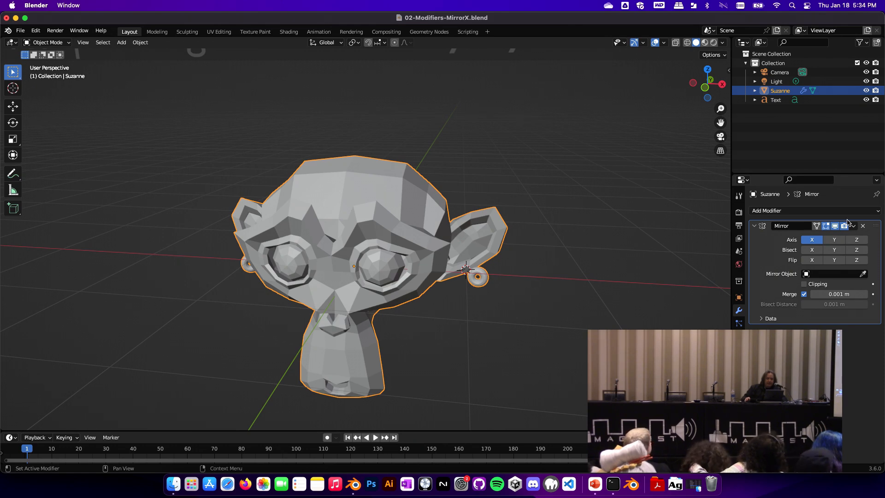
left_click(863, 230)
middle_click_drag(443, 281, 489, 283)
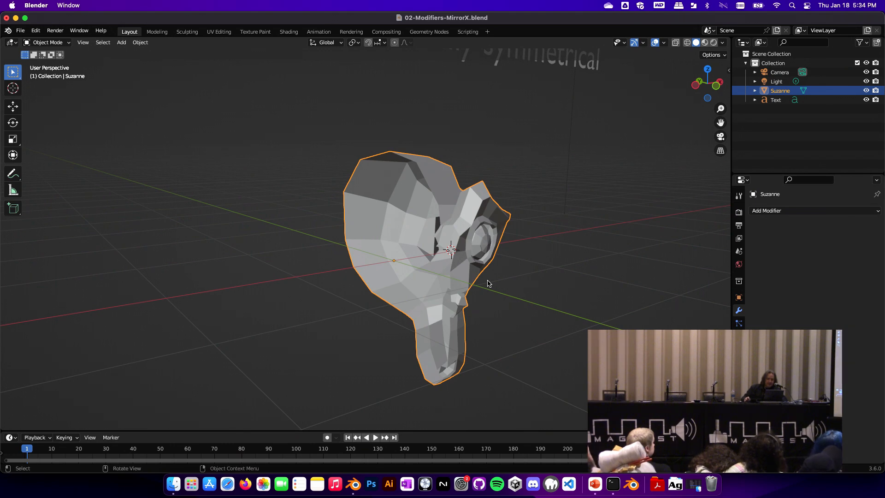
key("super+z")
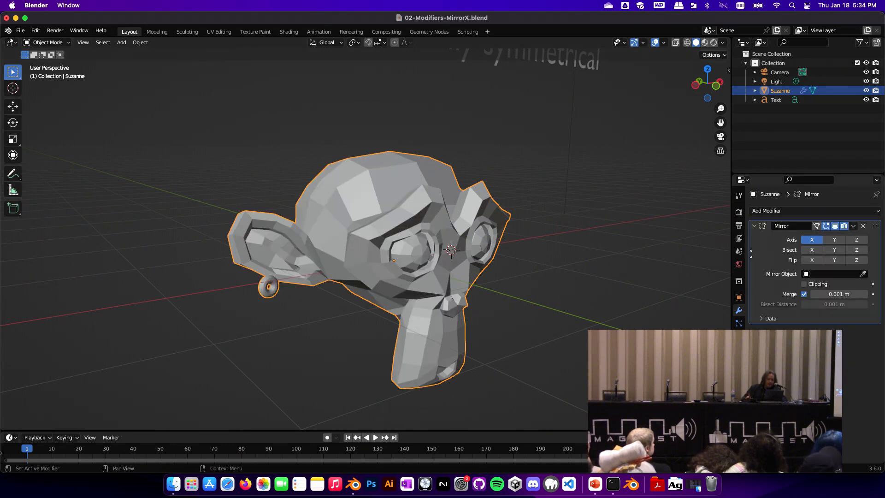
- Apply the Mirror modifier to the monkey head and enter Edit Mode to show the full mesh
left_click(853, 226)
left_click(829, 239)
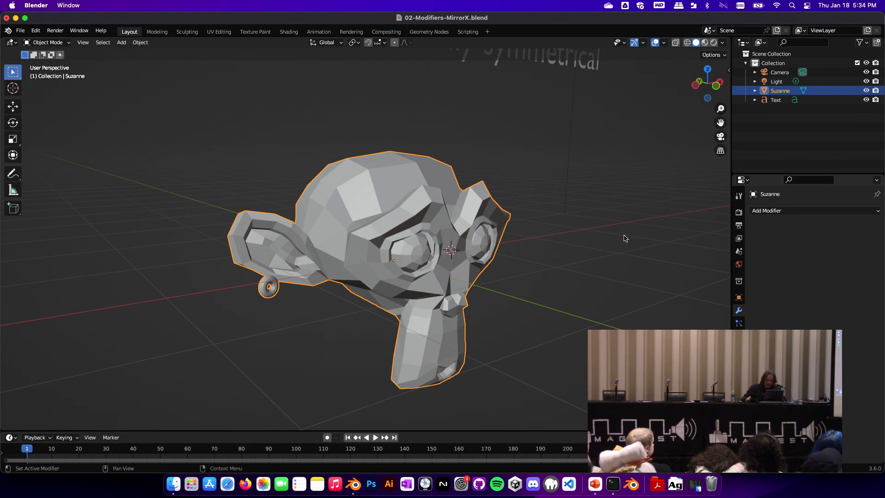
middle_click_drag(646, 237, 592, 238)
key("Tab")
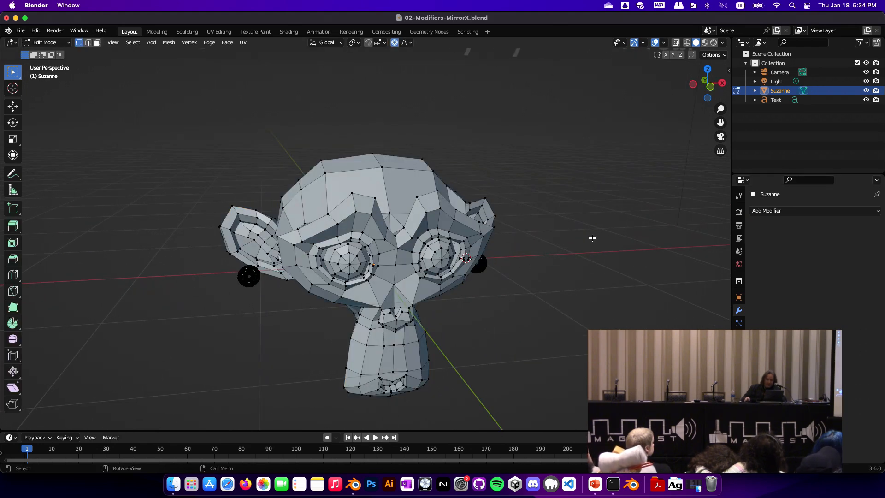
middle_click_drag(592, 237, 571, 238)
scroll(571, 238, "down", 2)
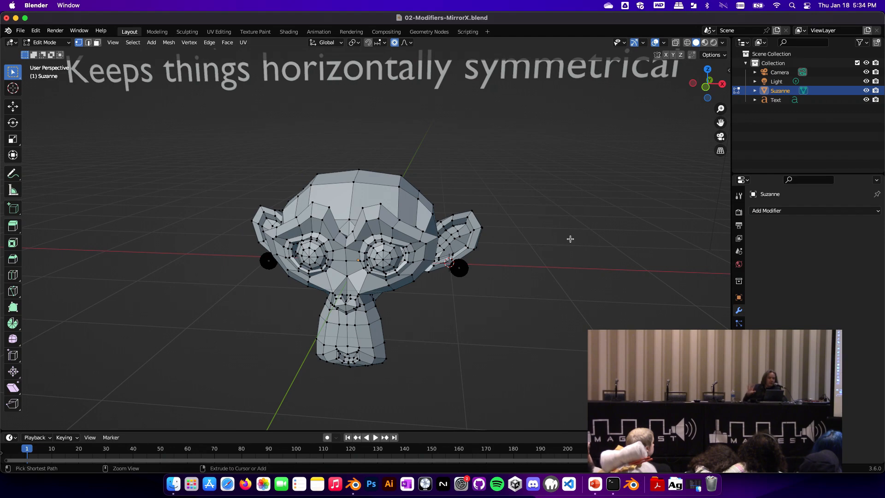
key("super+Tab")
key("super+Tab")
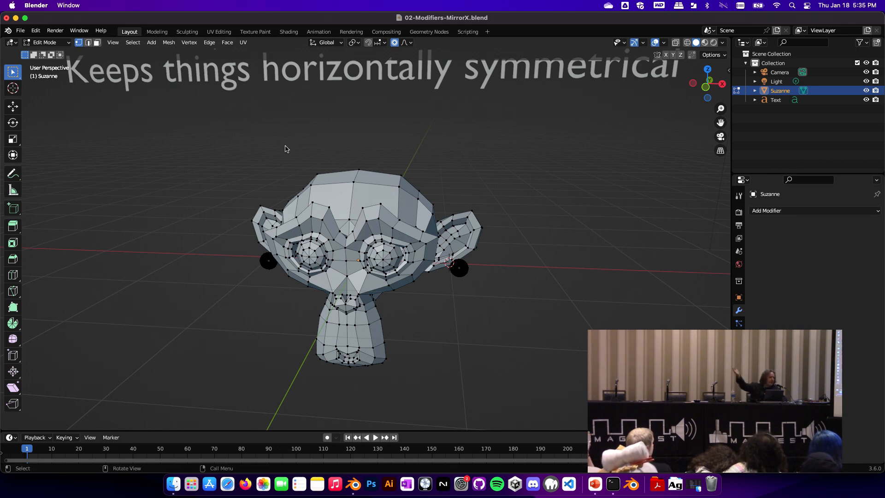
left_click(7, 18)
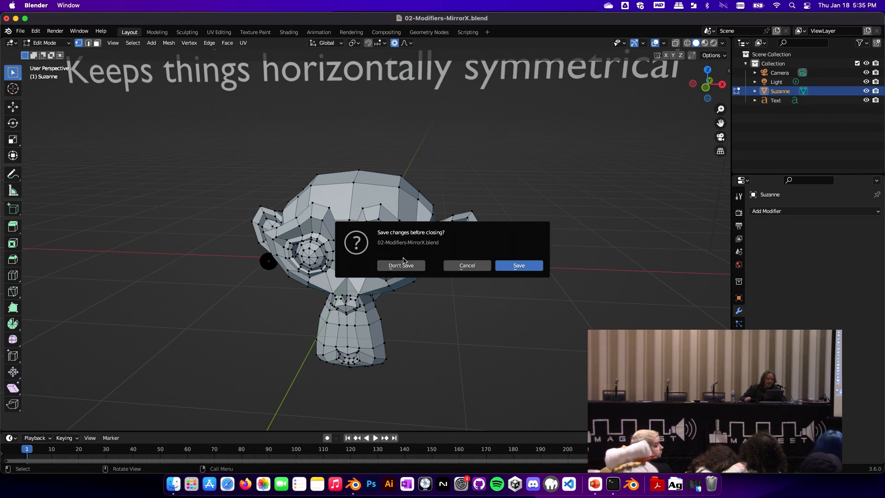
left_click(466, 267)
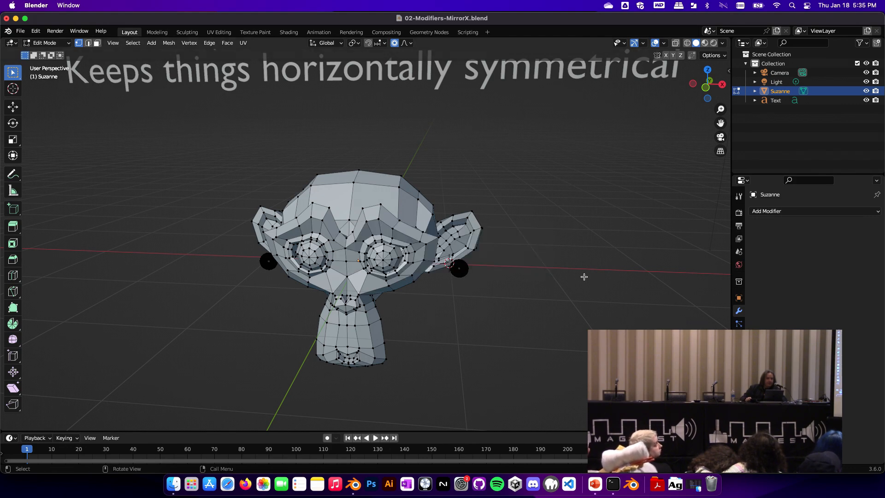
- Add a new Mirror modifier on the X axis to the full monkey head while in Edit Mode
left_click(766, 211)
left_click(710, 318)
middle_click_drag(576, 254, 598, 243)
scroll(553, 240, "up", 5)
scroll(553, 239, "down", 3)
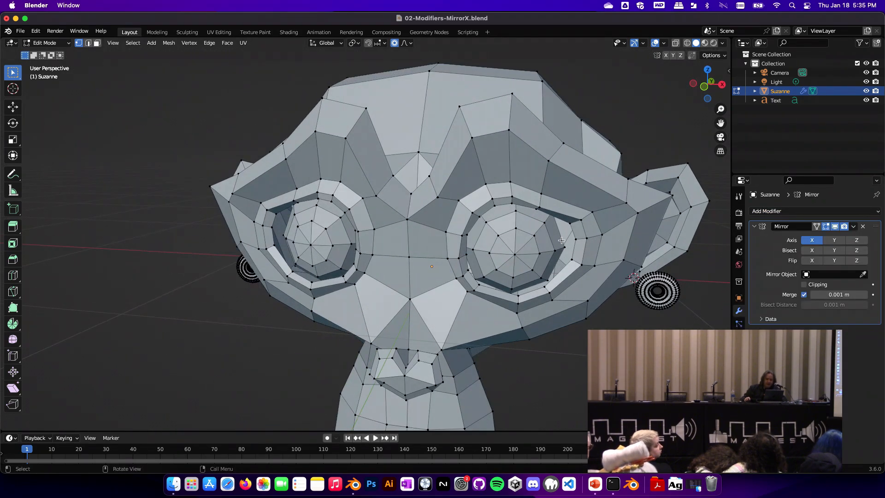
scroll(562, 240, "down", 2)
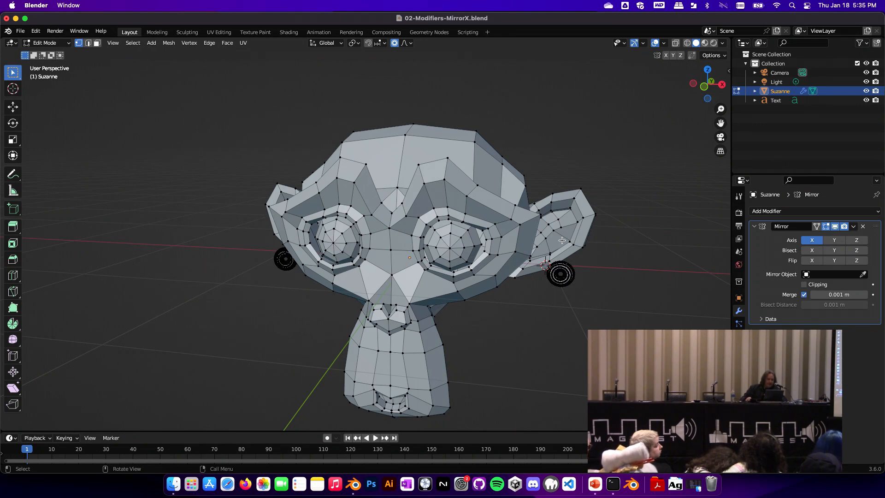
- Delete the upper forehead geometry on the head's negative X side and enable Bisect on X in the Mirror modifier
left_click(394, 150)
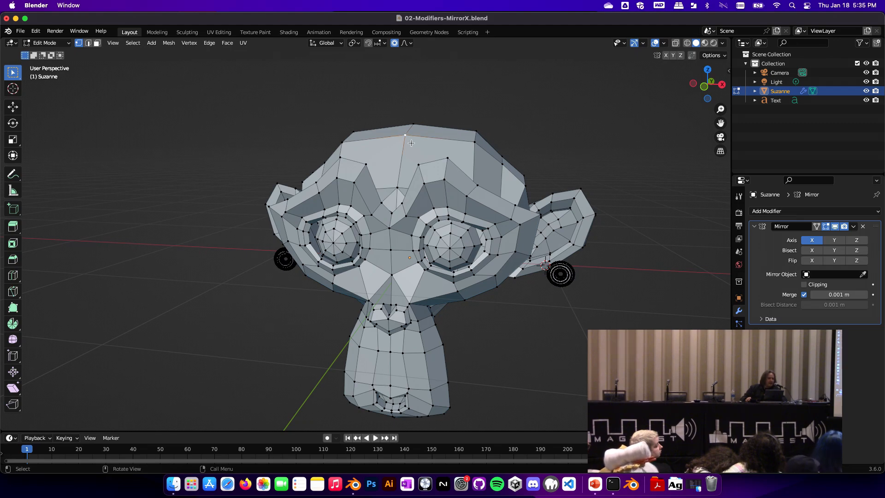
key("g")
key("Escape")
middle_click_drag(347, 142, 399, 158)
right_click(356, 152)
key("Escape")
key("x")
left_click(394, 172)
middle_click_drag(501, 147, 513, 167)
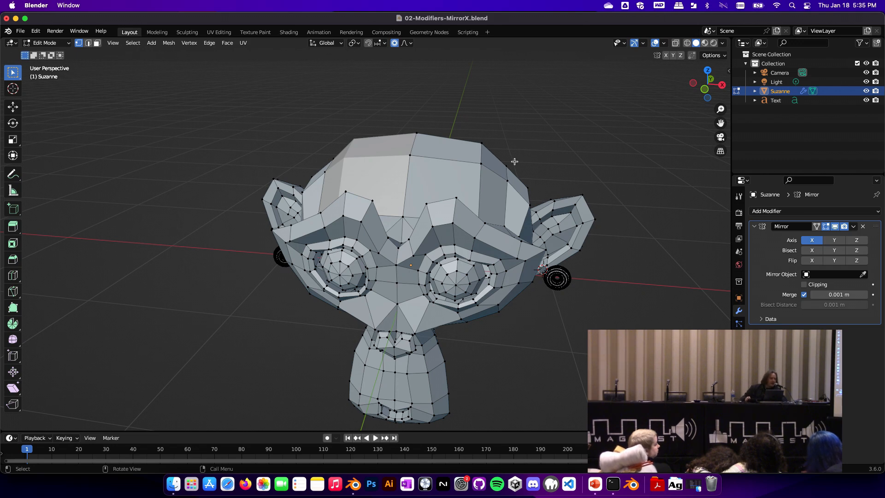
left_click(810, 252)
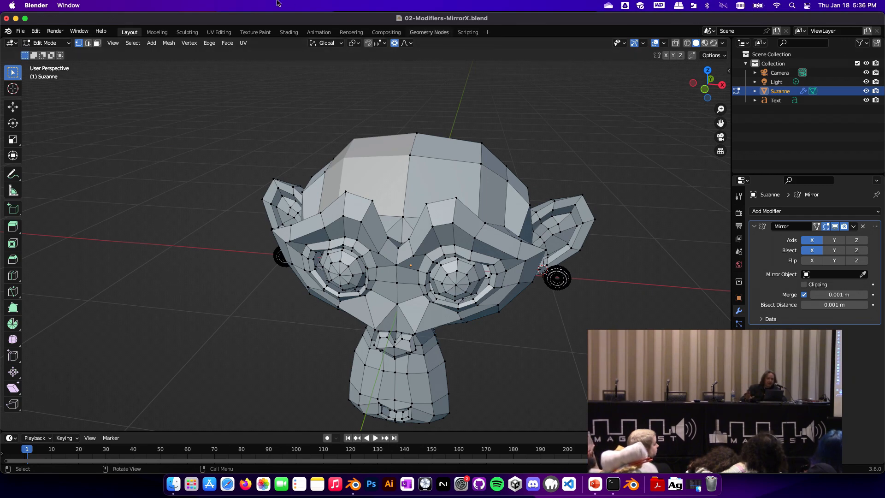
- Switch to Finder and open 03-Modifiers-MirrorXY.blend in Blender, discarding the changes to the current file
left_click(25, 31)
mouse_move(43, 59)
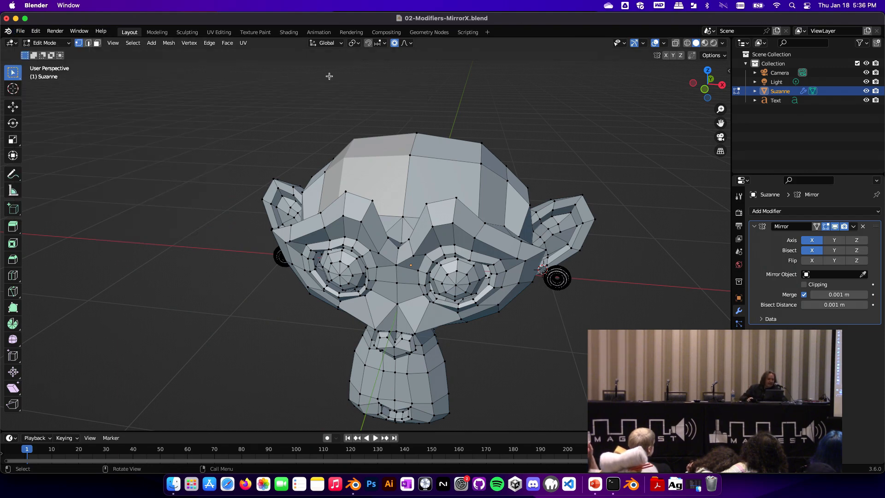
key("super+Tab")
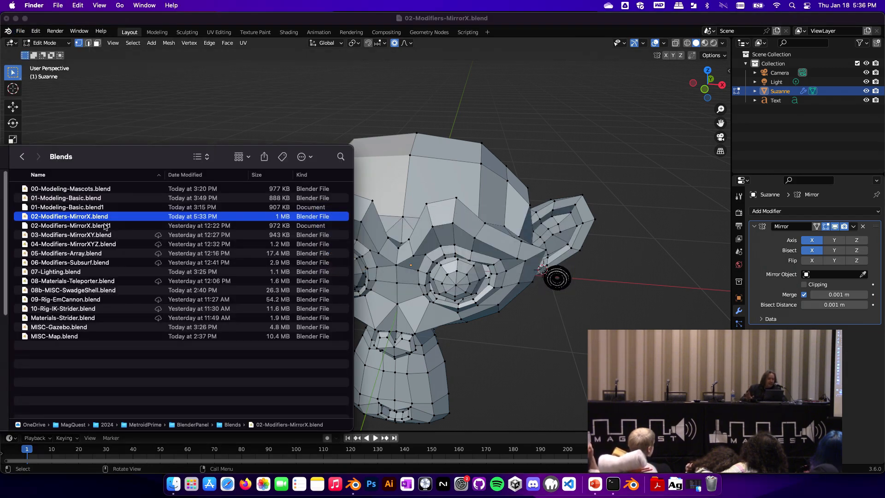
left_click(74, 235)
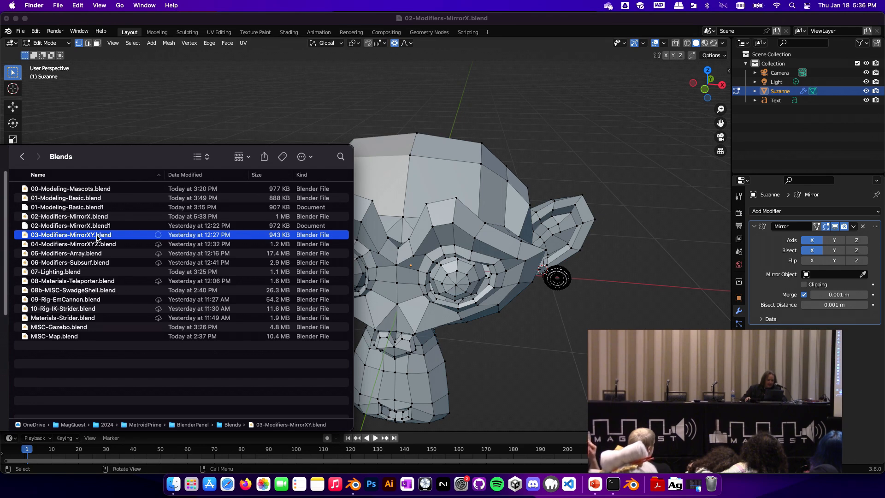
double_click(97, 236)
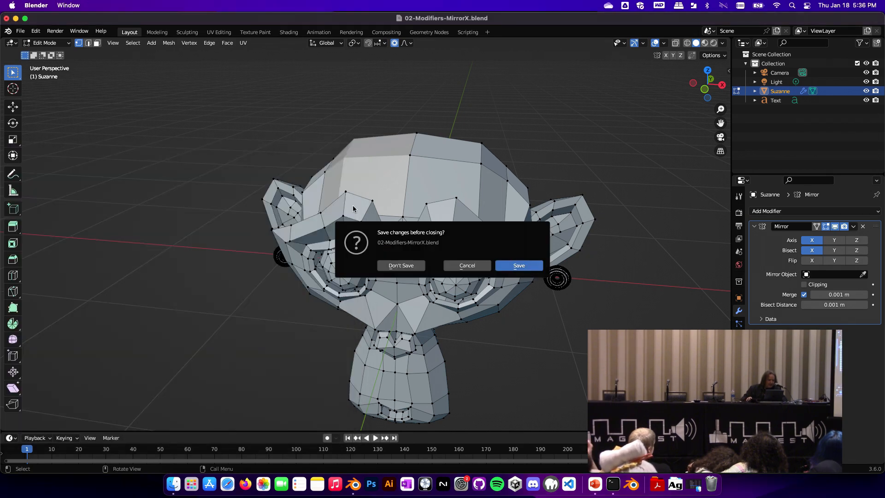
left_click(407, 266)
middle_click_drag(377, 234, 378, 248)
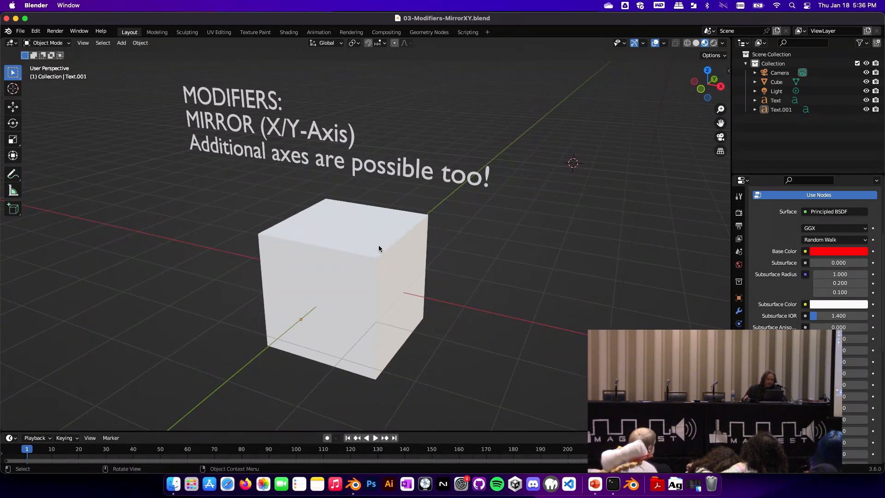
- In Edit Mode, raise the cube's bottom face along Z to flatten the cube into a thin slab, and return to Object Mode
left_click(402, 284)
key("Tab")
middle_click_drag(403, 283, 412, 235)
key("3")
left_click(340, 322)
key("g")
key("z")
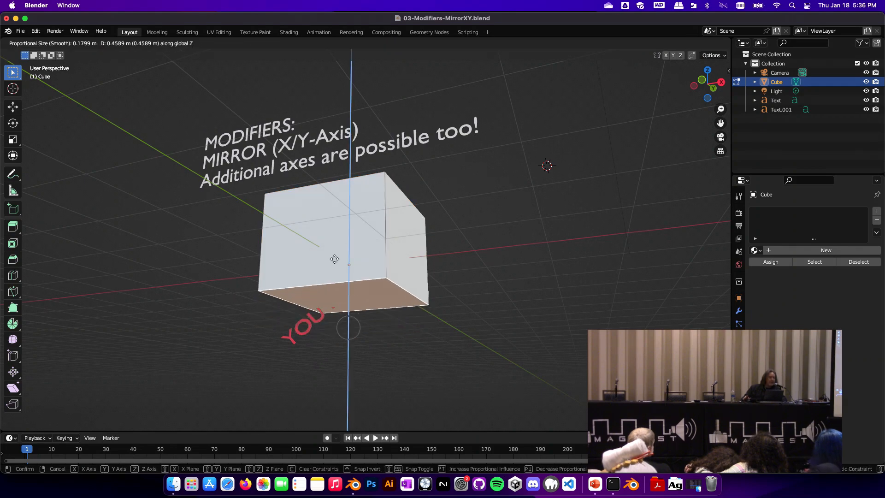
left_click(325, 244)
mouse_move(323, 253)
middle_mouse_down()
mouse_move(306, 258)
mouse_move(322, 251)
middle_mouse_up()
key("Tab")
- Delete the flattened cube and the red "YOU MONSTER!" text from the scene
key("x")
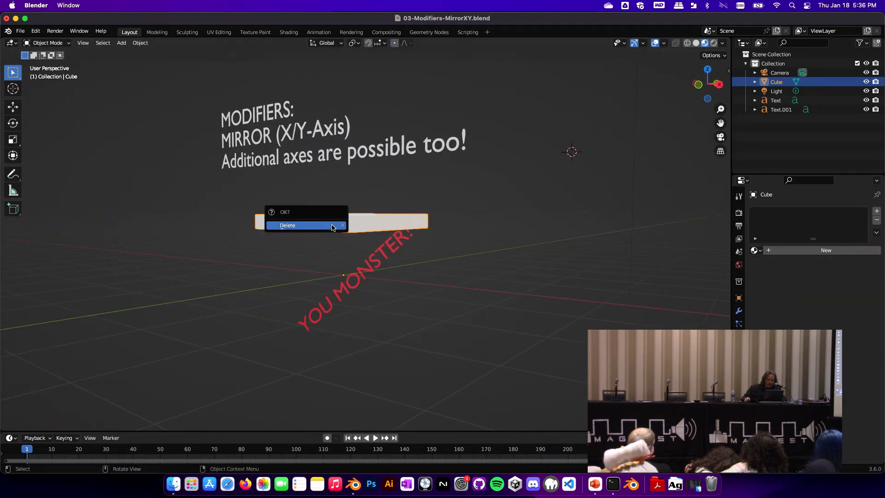
left_click(333, 226)
middle_click_drag(392, 255, 401, 278)
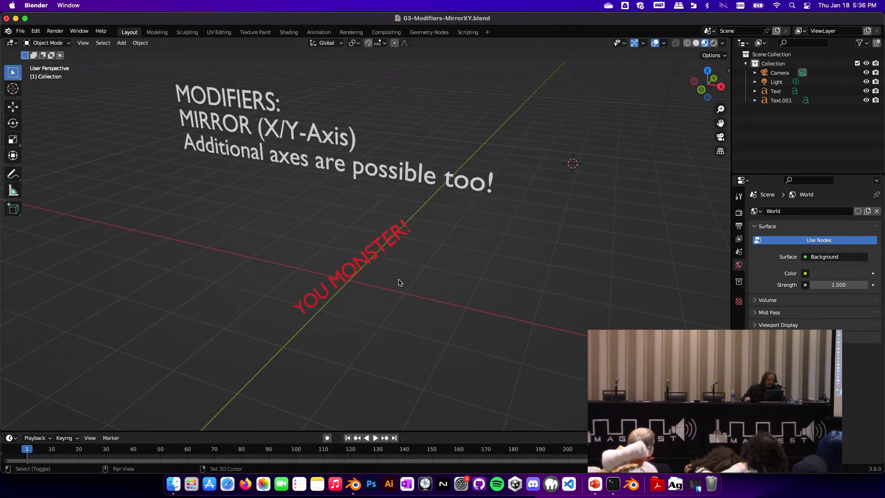
left_click(381, 262)
key("Delete")
- Reset the 3D cursor to the world origin and add a 2 m cube there
key("shift+c")
key("shift+a")
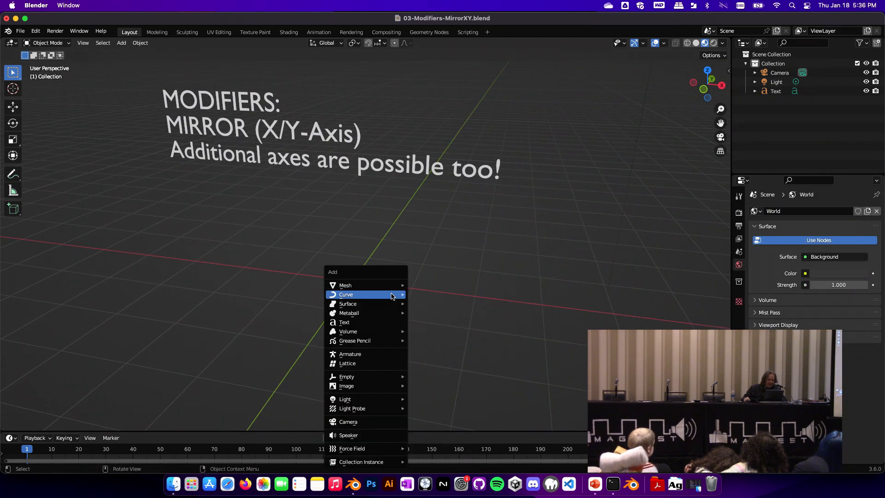
mouse_move(391, 296)
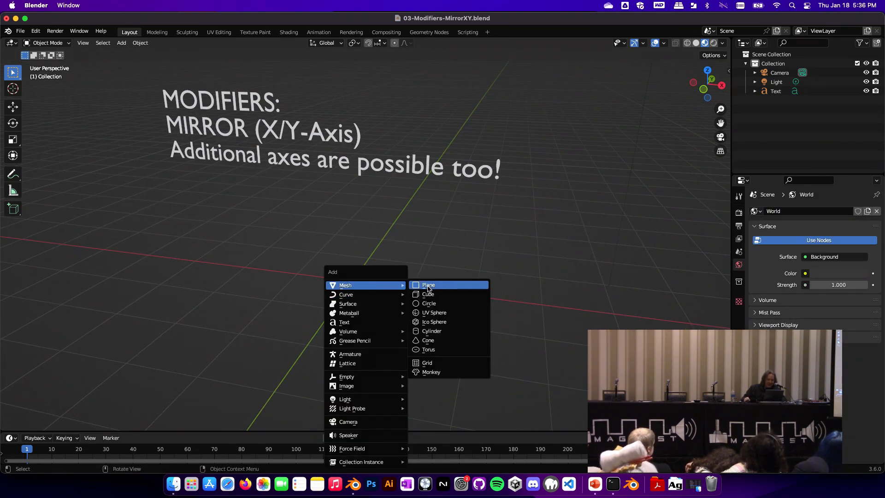
left_click(428, 294)
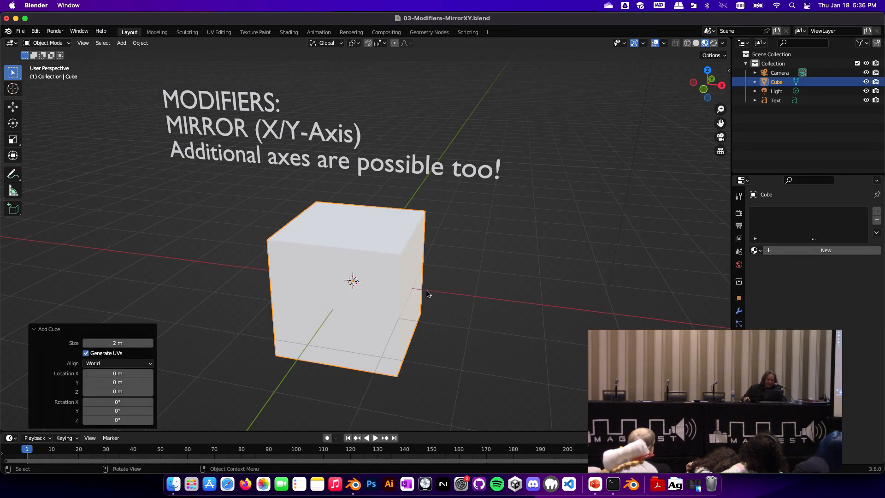
- In Edit Mode, raise the cube's bottom face about 1.9 m along Z and add a second 2 m cube to the same mesh
key("Tab")
middle_click_drag(427, 294, 390, 296)
left_click(350, 318)
middle_click_drag(350, 318, 343, 267)
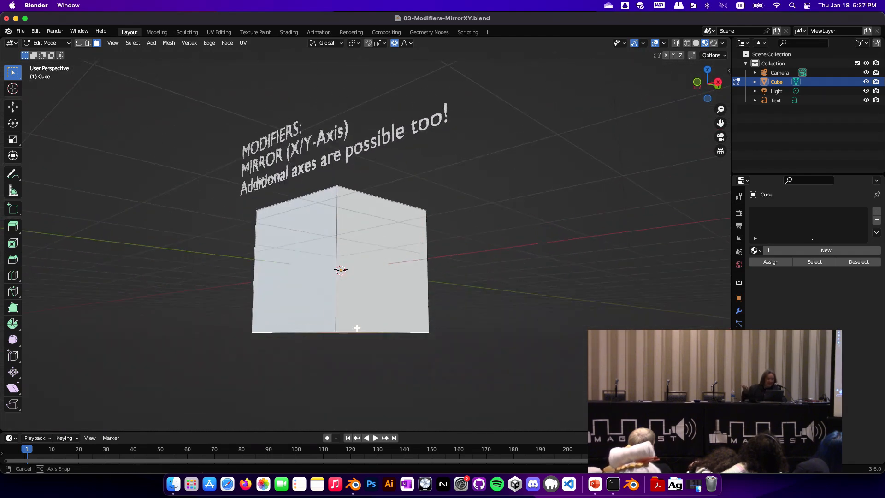
key("g")
key("z")
left_click(348, 211)
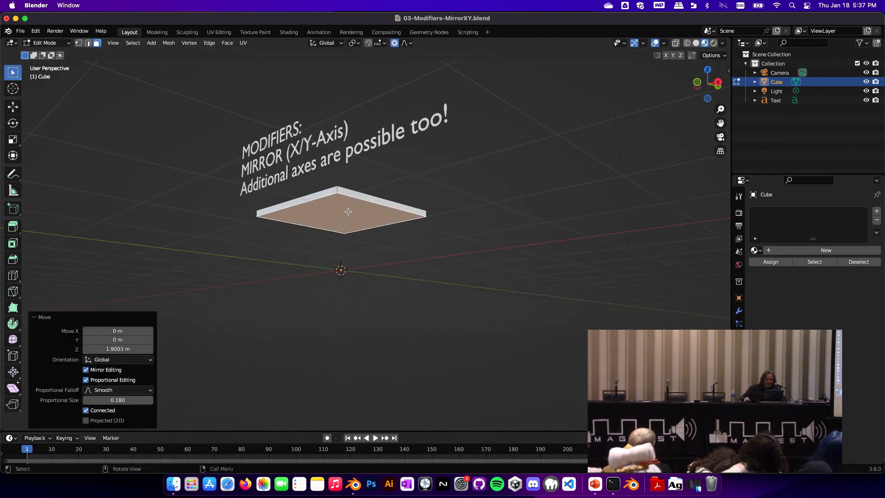
key("shift+a")
left_click(324, 157)
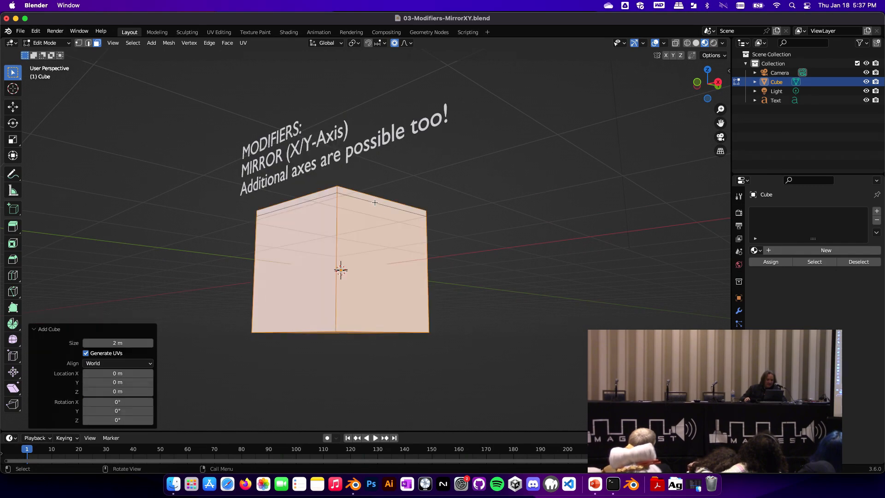
key("Tab")
key("s")
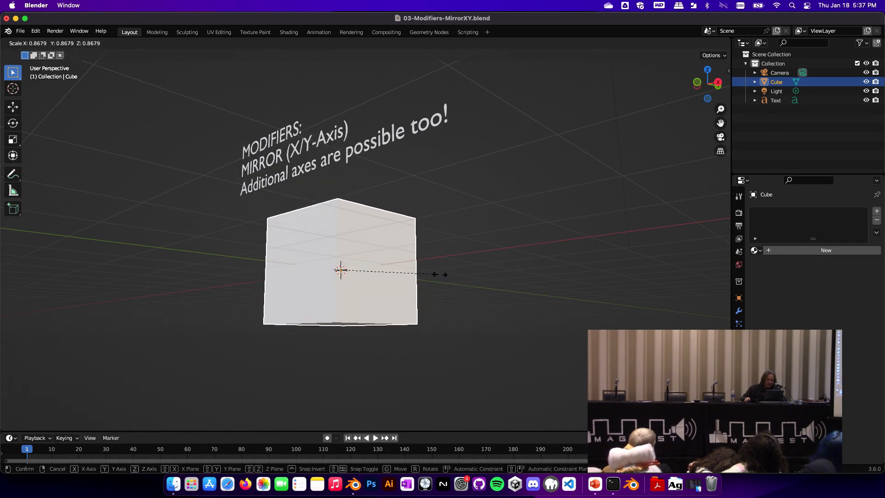
key("shift+z")
key("Escape")
key("Tab")
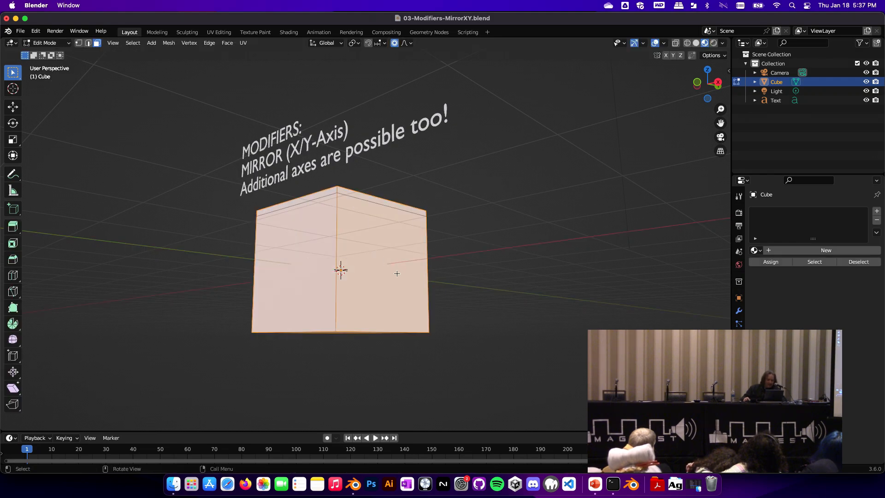
- Select the whole mesh, separate the slab and the second cube into individual objects, and leave Edit Mode
middle_click_drag(386, 253, 365, 316)
left_click(356, 340)
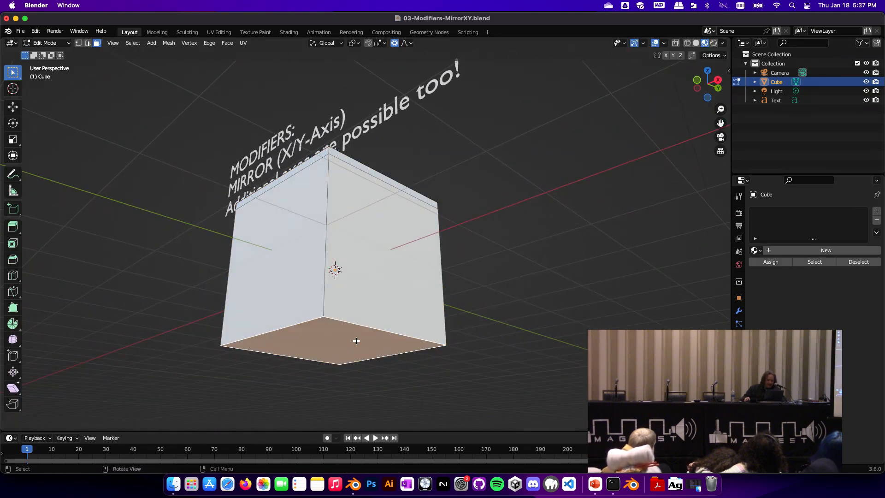
key("a")
key("p")
left_click(355, 339)
key("Tab")
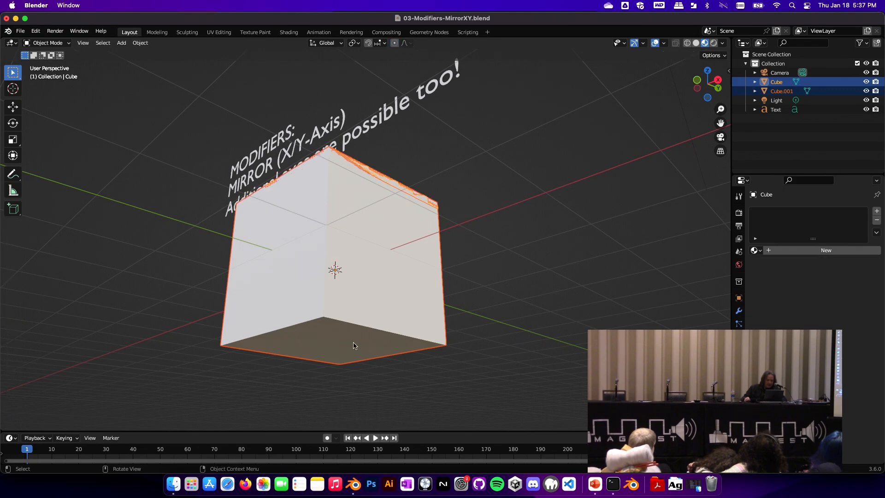
- Select the cube beneath the tabletop slab and scale it uniformly to about 0.76
left_click(354, 346)
key("s")
left_click(387, 334)
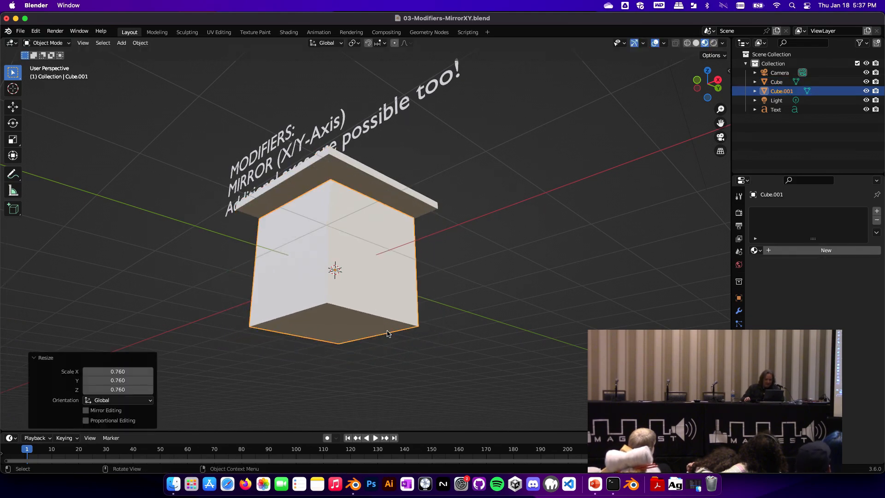
- Narrow the cube into a leg by scaling it to about 0.159 on X and Y with Z locked
middle_click_drag(370, 323, 418, 339)
key("s")
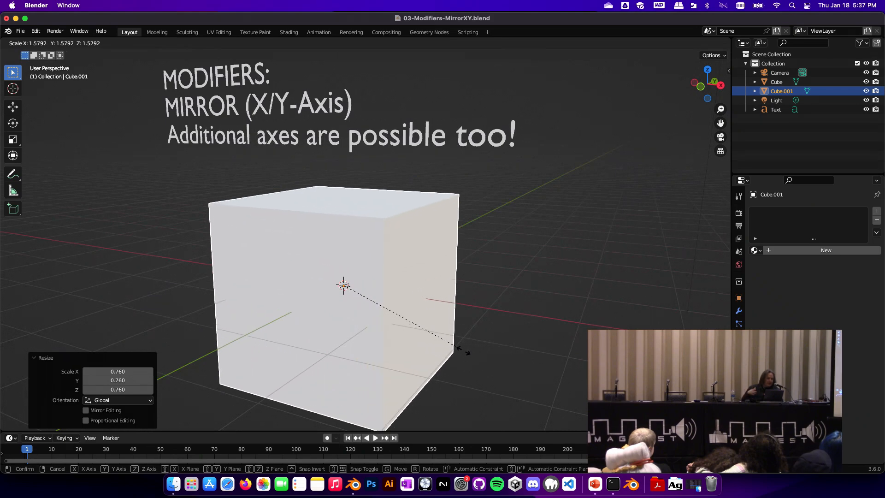
key("x")
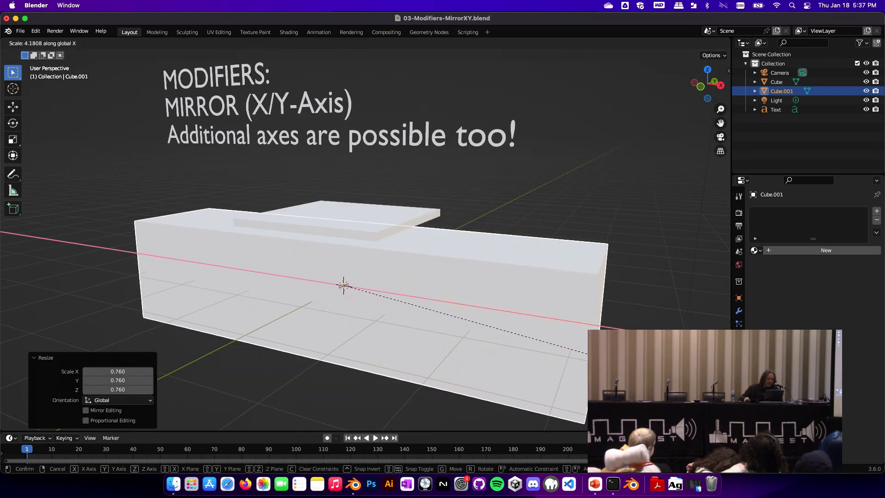
key("y")
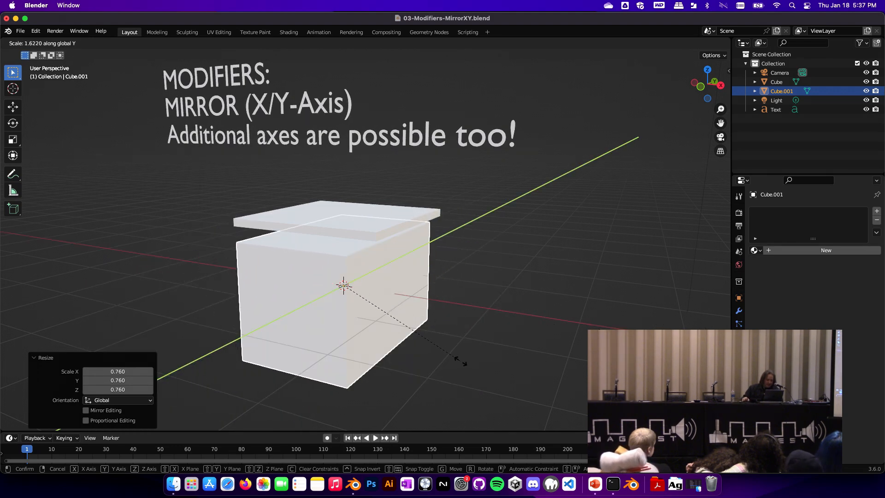
key("shift+z")
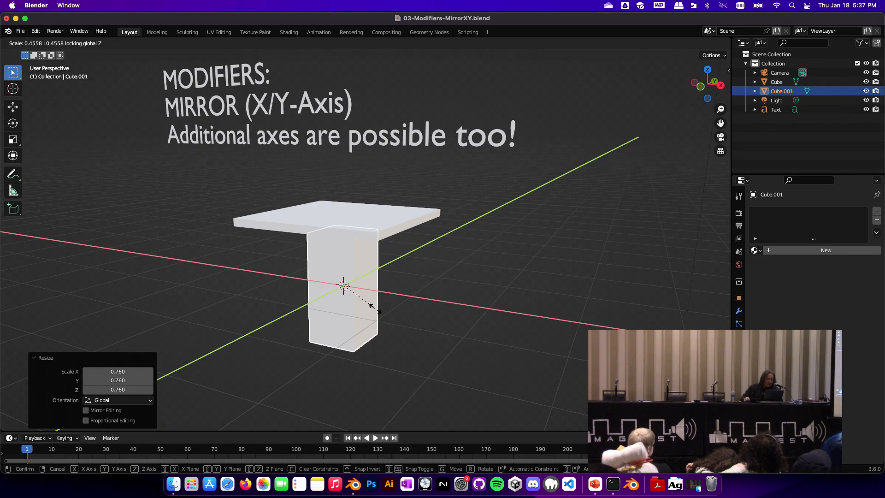
left_click(353, 291)
- In top view, move the leg about 0.8 m on X and -0.8 m on Y to the tabletop corner, and join both objects
mouse_move(352, 291)
middle_mouse_down()
mouse_move(398, 285)
mouse_move(389, 312)
mouse_move(303, 336)
mouse_move(347, 286)
middle_mouse_up()
key("g")
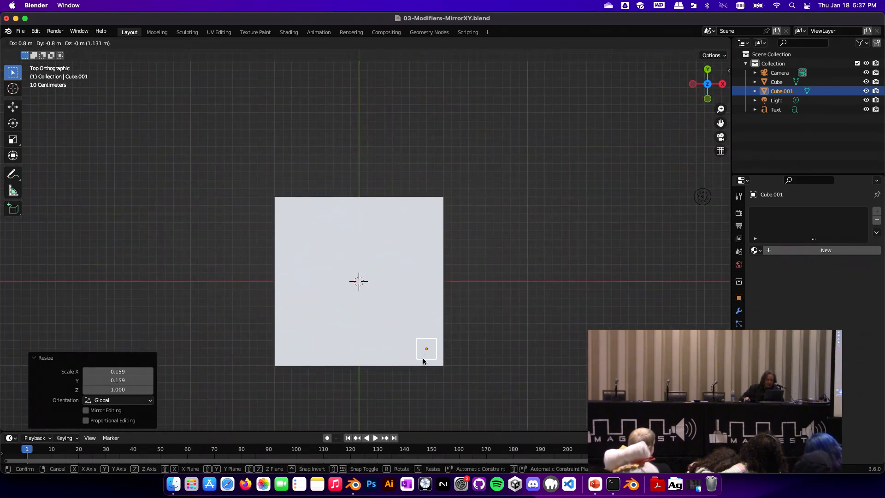
left_click(420, 337)
left_click(421, 337, "shift")
key("ctrl+j")
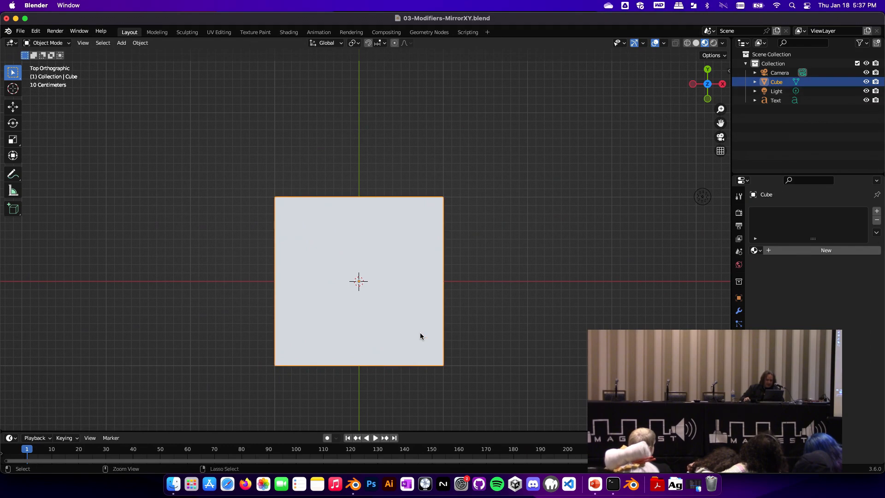
- In Edit Mode, select only the leg's linked geometry and raise it about 0.17 m along Z to meet the tabletop
middle_click_drag(420, 337, 366, 256)
key("a")
key("Tab")
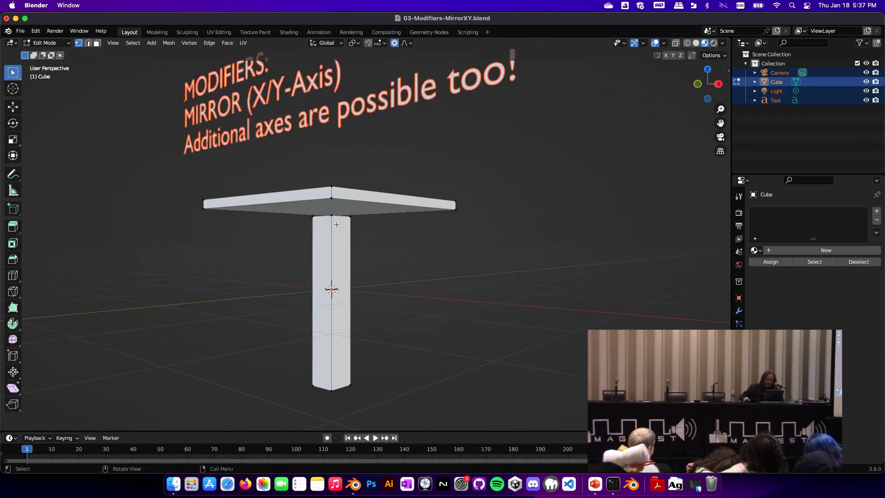
key("l")
key("g")
key("z")
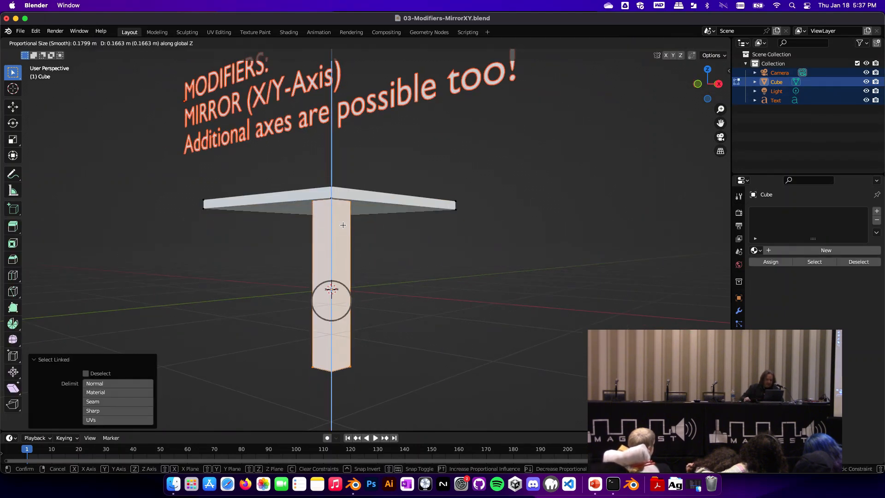
left_click(343, 225)
key("Tab")
middle_click_drag(351, 251, 319, 238)
key("KP_7")
key("Tab")
key("ctrl+super+space")
key("r")
key("Escape")
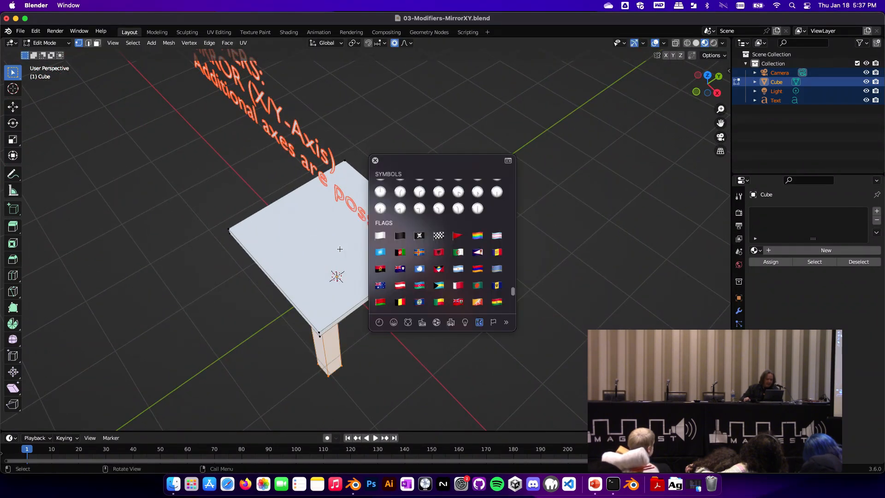
middle_click_drag(358, 288, 413, 312)
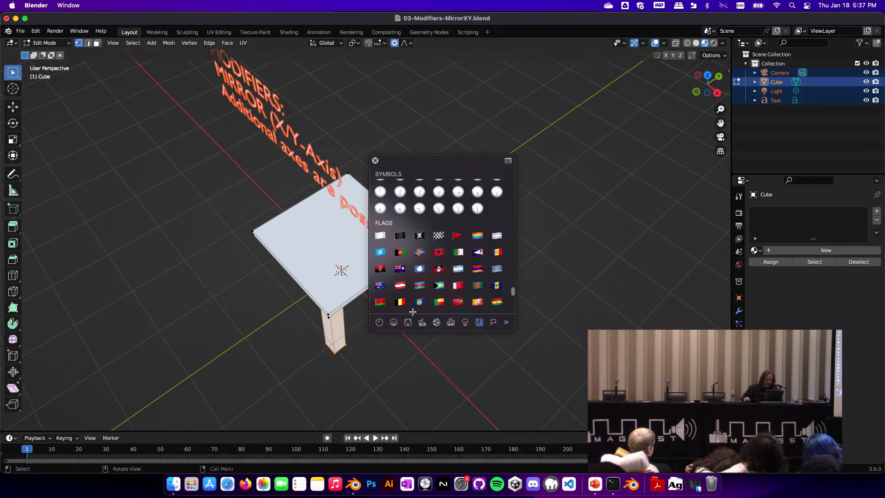
left_click(375, 161)
middle_click_drag(388, 219, 364, 208)
- Add two centred, perpendicular loop cuts that divide the tabletop into four quarters
key("ctrl+r")
double_click(373, 267)
key("ctrl+r")
double_click(286, 244)
middle_click_drag(287, 244, 334, 246)
- In wireframe view, circle-select the tabletop's outer vertices on the negative X side and delete them
key("z")
left_click(279, 253)
key("a")
key("a")
key("c")
scroll(293, 233, "down", 8)
left_click_drag(283, 242, 313, 194)
key("Escape")
key("x")
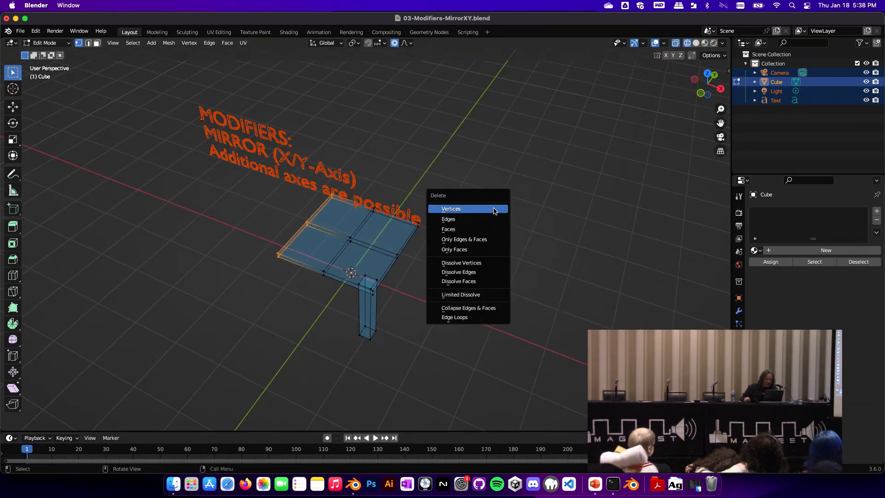
left_click(494, 209)
middle_click_drag(474, 286, 490, 273)
- Circle-select the tabletop's outer vertices on the positive Y side and delete them, keeping only the quarter with the leg
key("z")
left_click(490, 317)
middle_click_drag(489, 318, 447, 297)
key("shift+z")
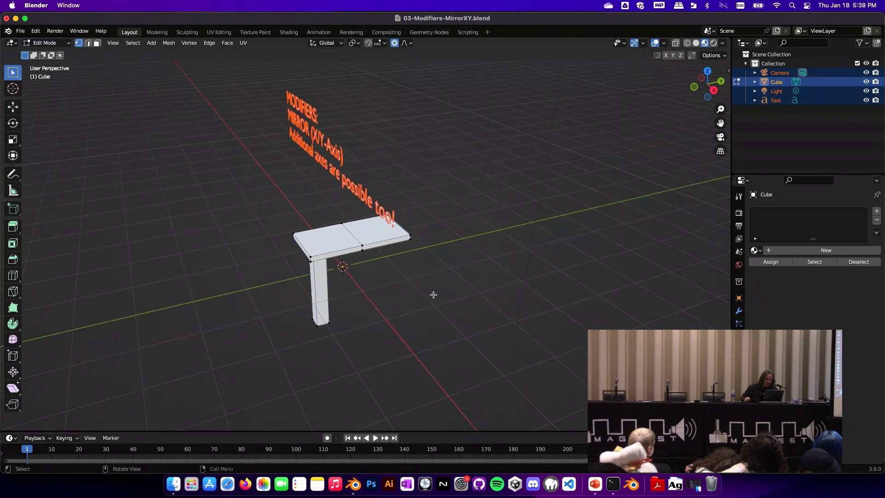
key("c")
left_click_drag(405, 205, 418, 225)
key("Escape")
key("x")
left_click(417, 226)
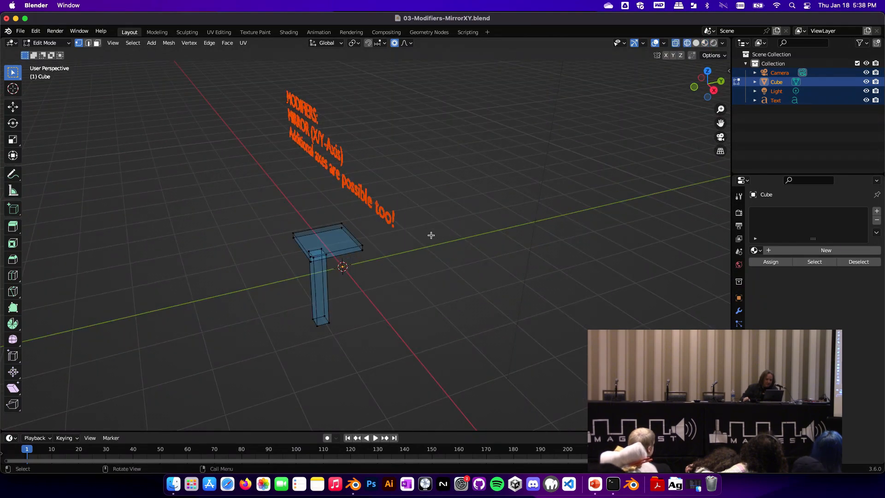
- Leave Edit Mode, add a Mirror modifier to the quarter table with the X and Y axes enabled, and return to solid shading
key("Tab")
left_click(739, 309)
left_click(772, 213)
left_click(709, 319)
mouse_move(509, 254)
middle_mouse_down()
mouse_move(551, 276)
mouse_move(461, 281)
middle_mouse_up()
key("shift+z")
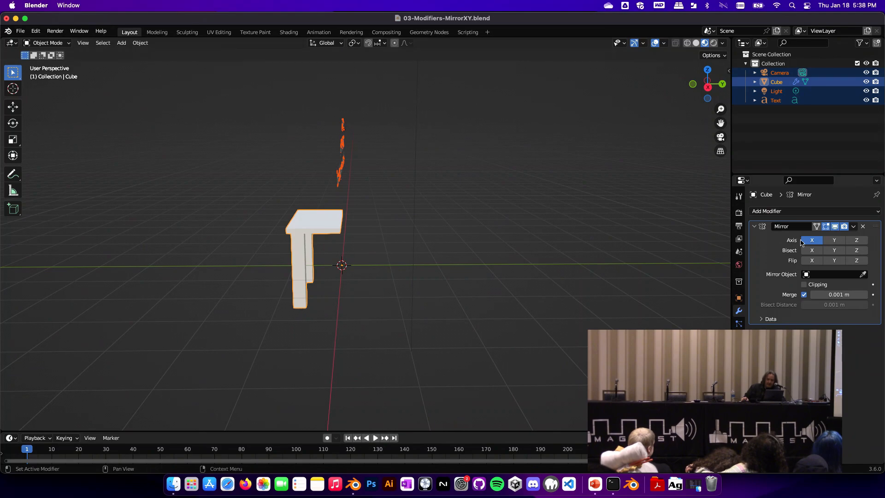
left_click(834, 241)
middle_click_drag(500, 231, 504, 205)
middle_click_drag(374, 240, 362, 275)
- In Edit Mode, add a loop cut around the middle of the leg and another centred in its lower half
key("Tab")
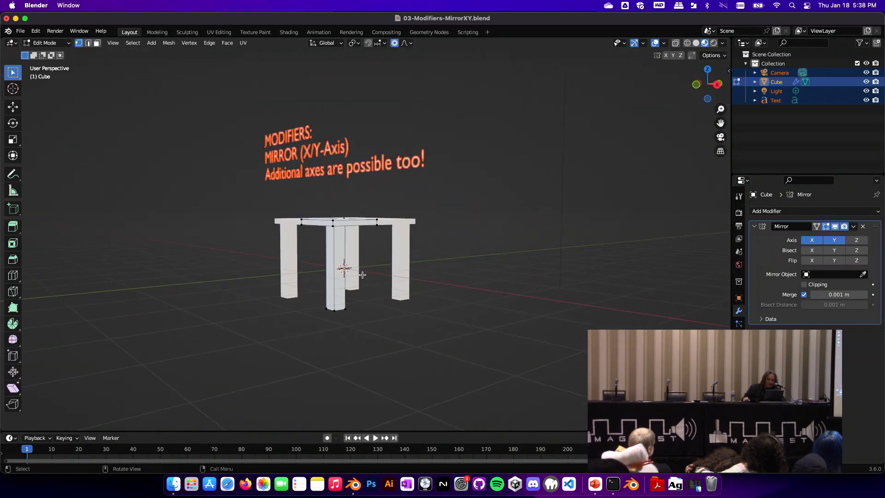
key("ctrl+r")
left_click(335, 266)
right_click(334, 266)
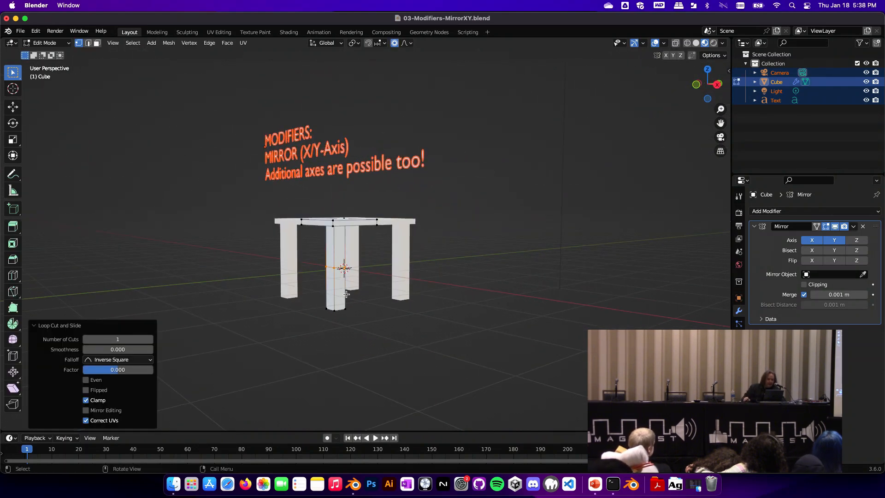
key("ctrl+r")
left_click(337, 283)
right_click(337, 283)
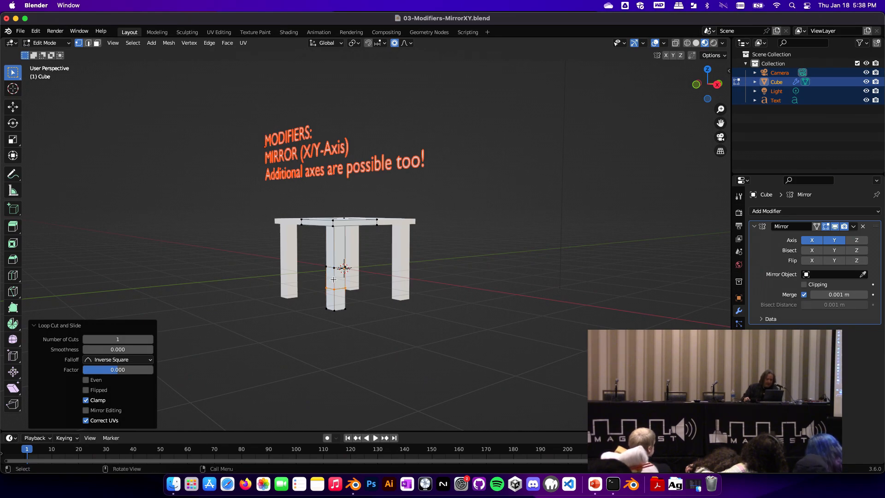
- Select the ring of faces between the leg's two loop cuts and extrude it inward along the normals
key("3")
left_click(334, 279, "ctrl")
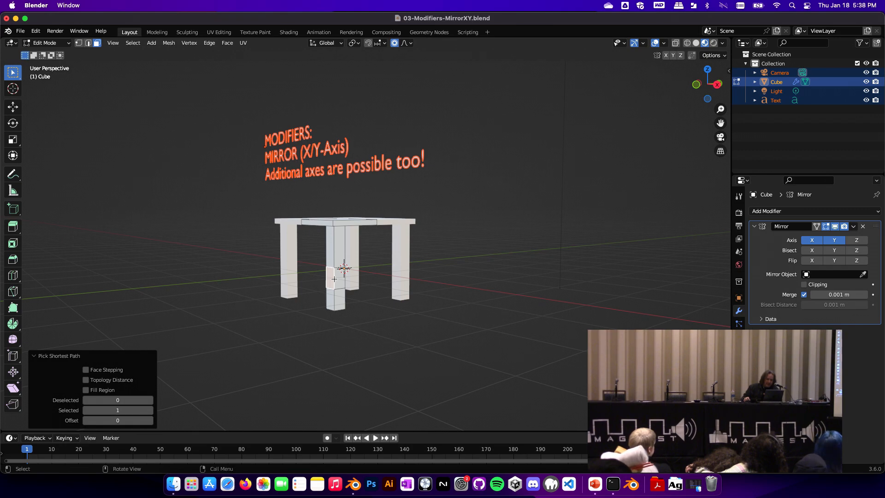
left_click(334, 279, "alt")
middle_click_drag(335, 278, 369, 278)
scroll(369, 278, "up", 4)
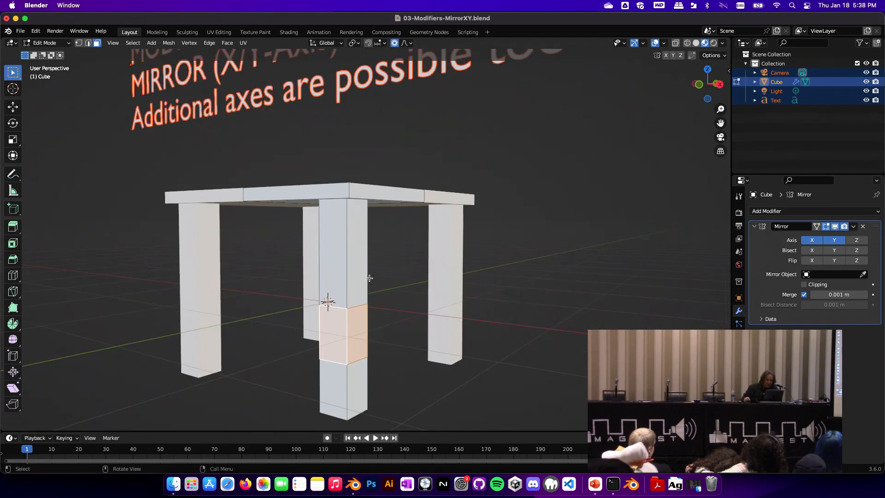
key("alt+e")
left_click(370, 287)
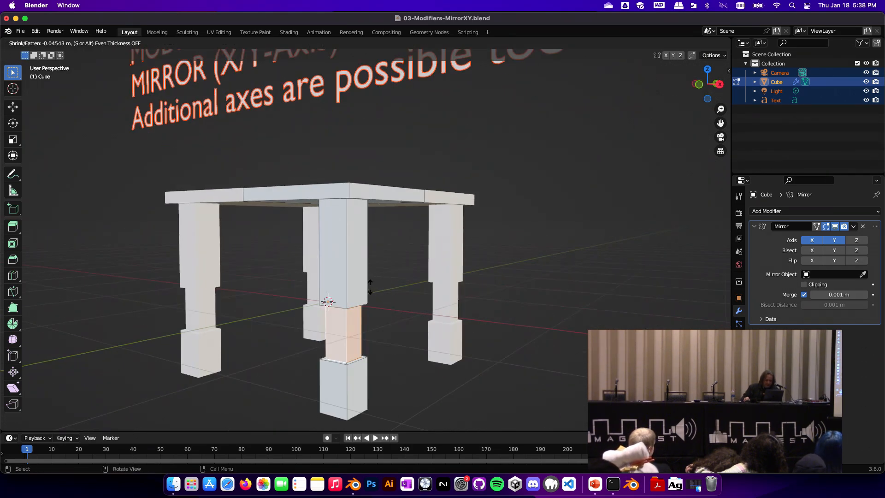
left_click(372, 291)
- Select the outer edge loops bordering the leg's recess, scale them about 1.58 along Z with proportional editing, and leave Edit Mode
key("2")
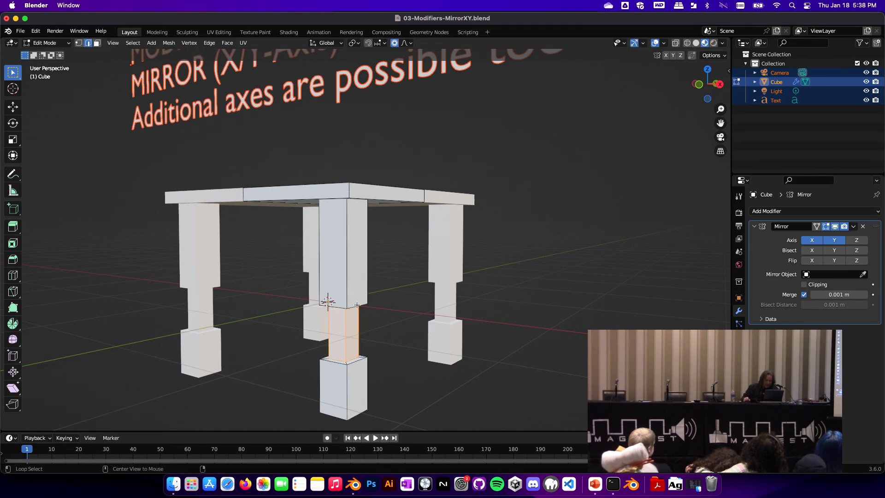
left_click(359, 359, "alt+shift")
key("s")
key("z")
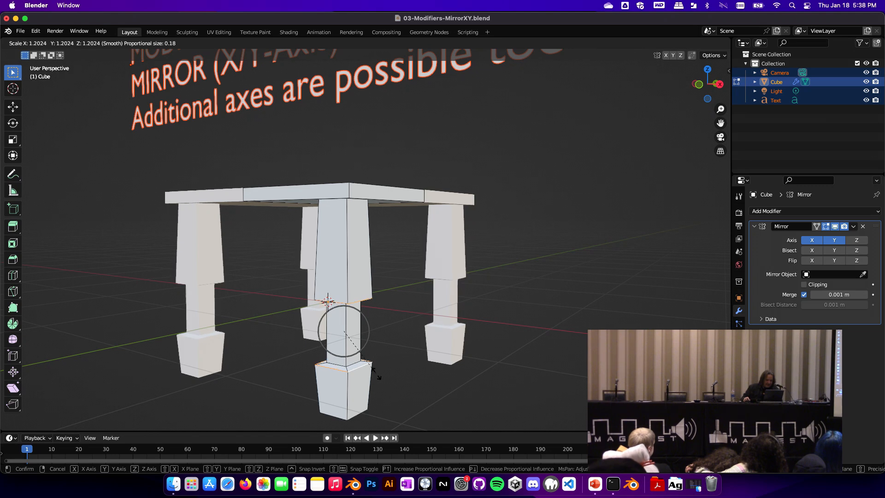
scroll(381, 379, "up", 6)
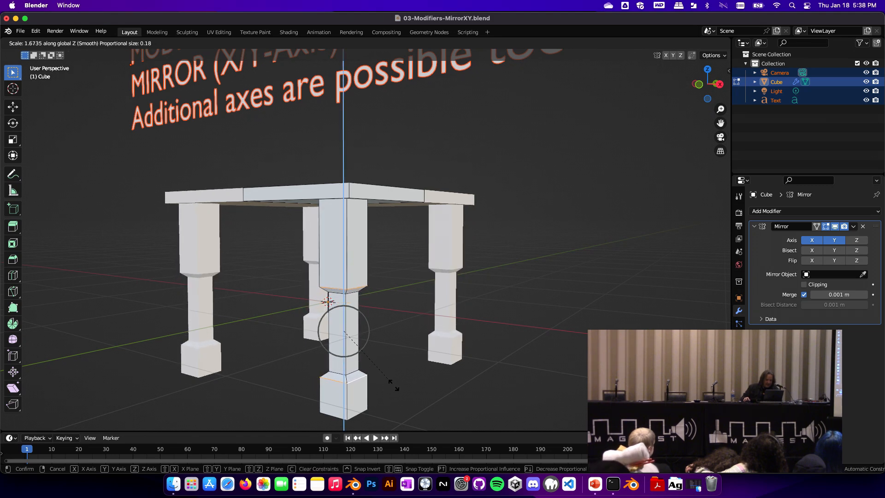
left_click(390, 385)
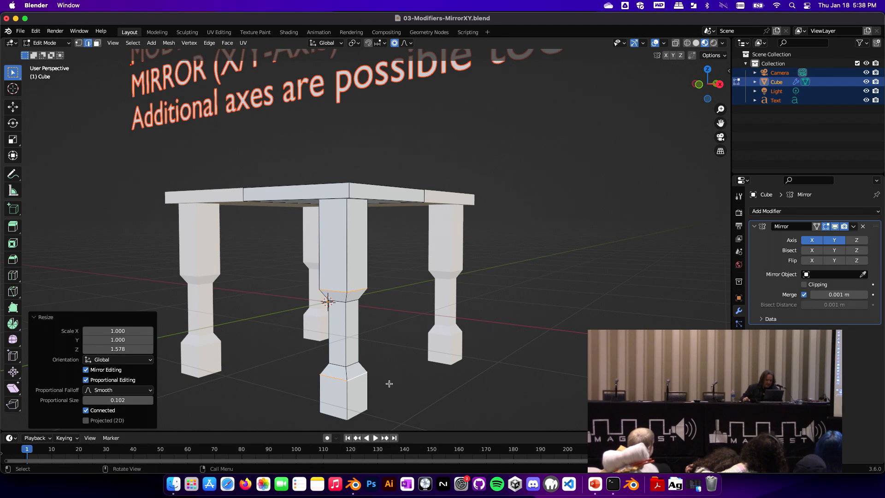
key("alt+a")
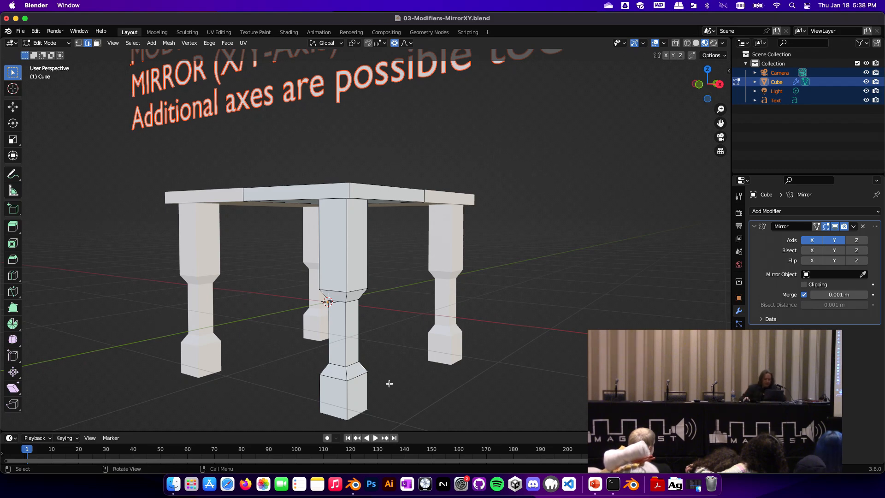
scroll(394, 364, "down", 2)
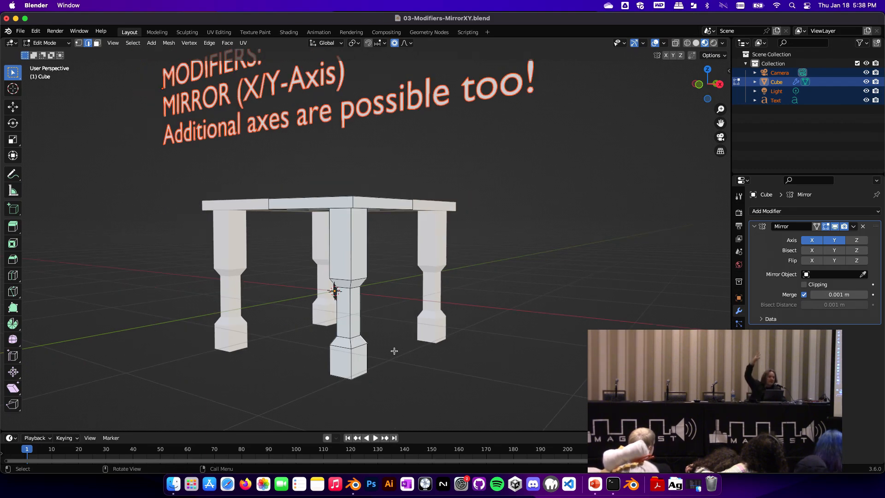
scroll(406, 353, "down", 3)
key("Tab")
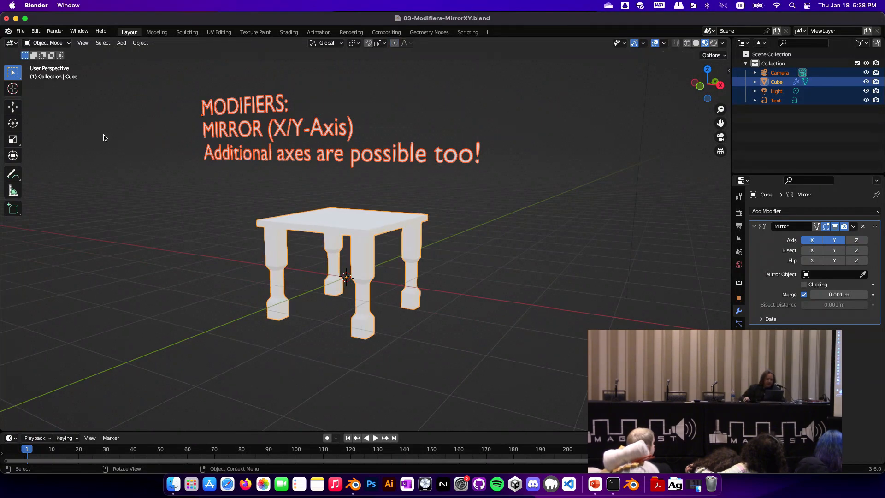
- Close 03-Modifiers-MirrorXY.blend without saving and open 04-Modifiers-MirrorXYZ.blend from the Blends folder
left_click(7, 19)
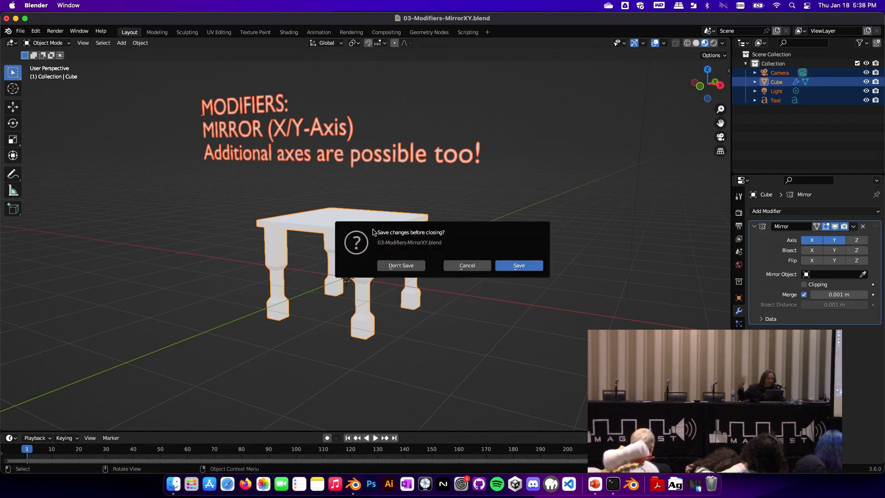
left_click(384, 266)
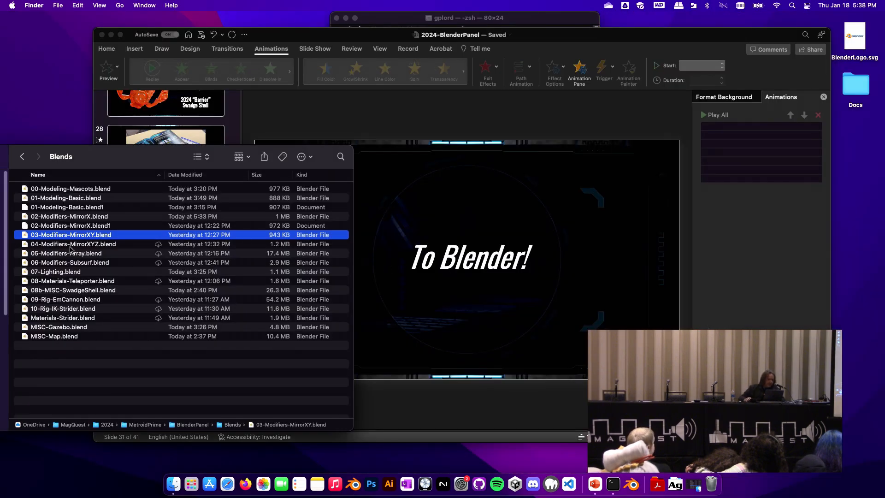
left_click(73, 244)
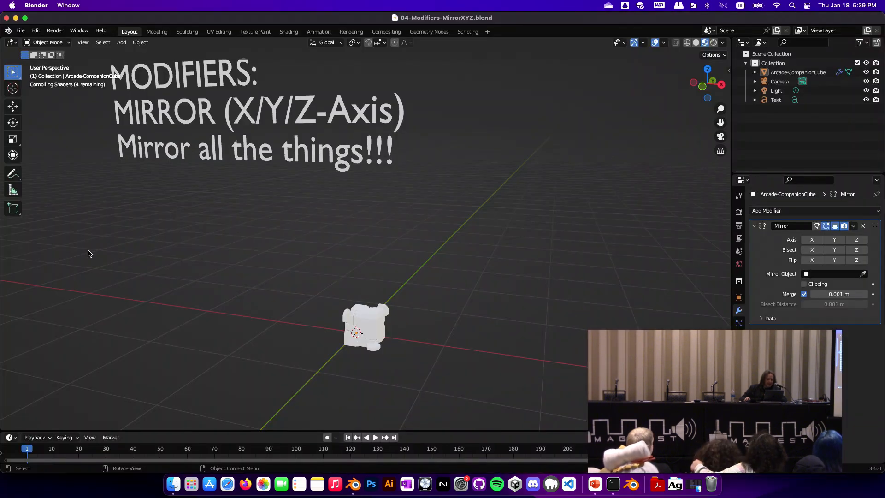
- Switch the viewport to solid shading and select the companion cube piece at the world origin
middle_click_drag(335, 270, 387, 242)
scroll(352, 259, "up", 4)
scroll(351, 259, "down", 1)
key("z")
key("z")
key("z")
middle_click_drag(453, 267, 408, 295)
left_click(406, 297)
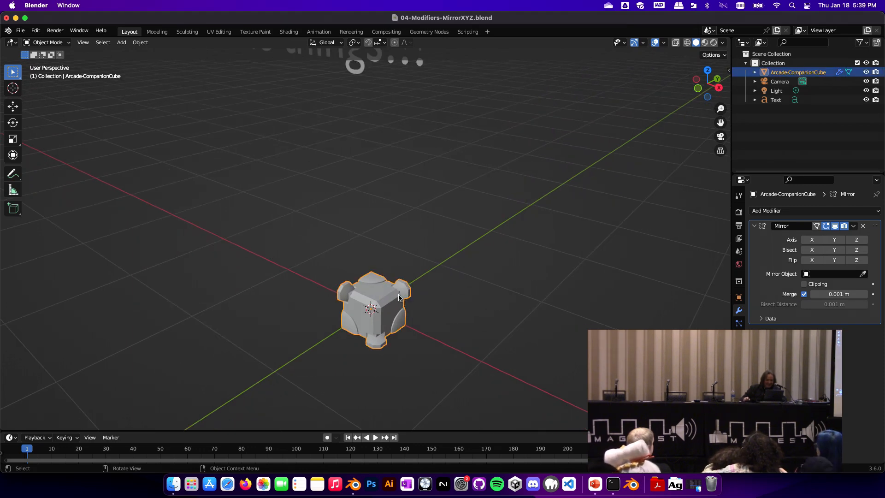
- Enable the X, Y and Z axes of the companion cube's Mirror modifier, and deselect the object
middle_click_drag(412, 301, 485, 296)
scroll(469, 301, "down", 5)
scroll(486, 299, "up", 5)
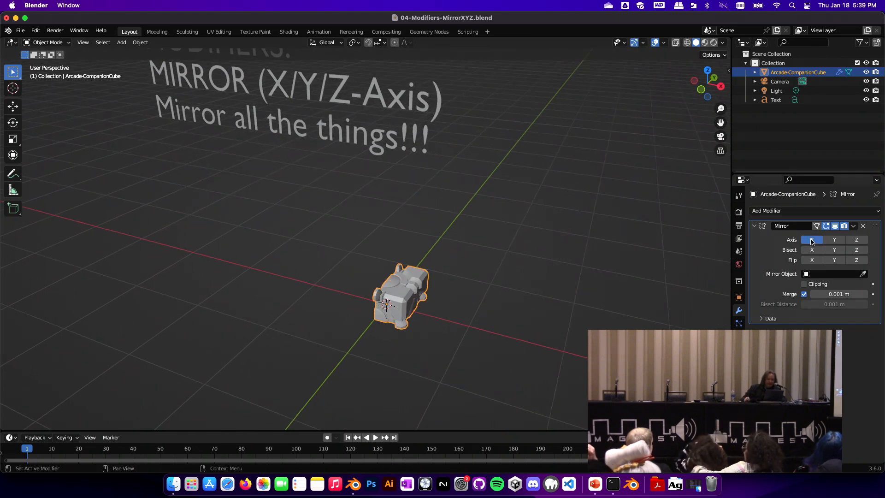
mouse_move(581, 251)
middle_mouse_down()
mouse_move(526, 252)
mouse_move(544, 241)
mouse_move(595, 244)
middle_mouse_up()
left_click(835, 240)
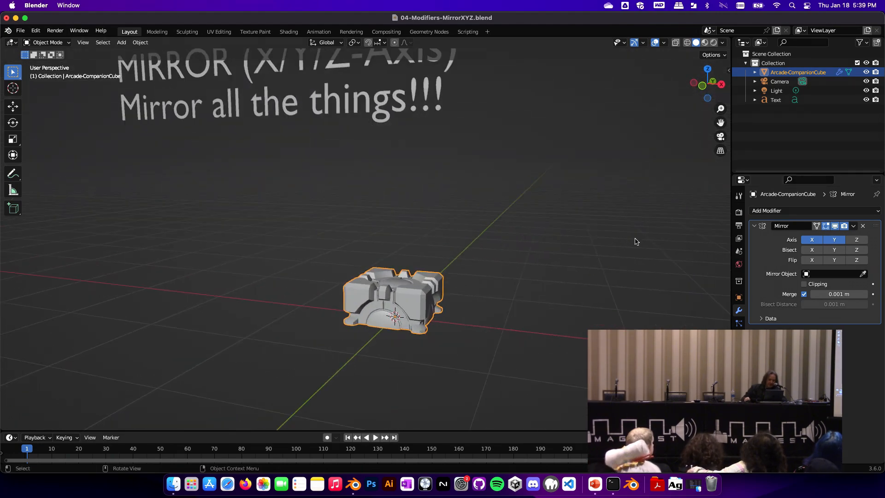
left_click(856, 240)
middle_click_drag(498, 270, 575, 283)
scroll(488, 251, "up", 4)
left_click(470, 248)
scroll(575, 283, "down", 3)
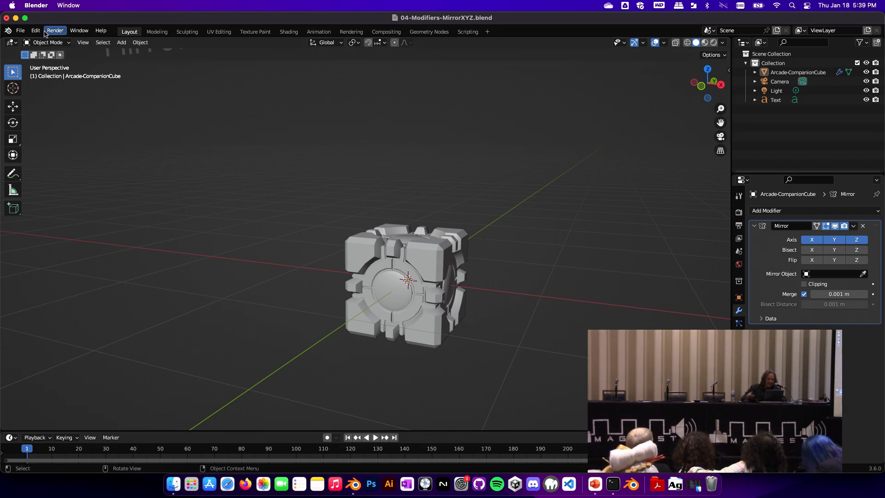
- Close 04-Modifiers-MirrorXYZ.blend without saving and open 05-Modifiers-Array.blend from the Blends folder
left_click(6, 18)
left_click(401, 265)
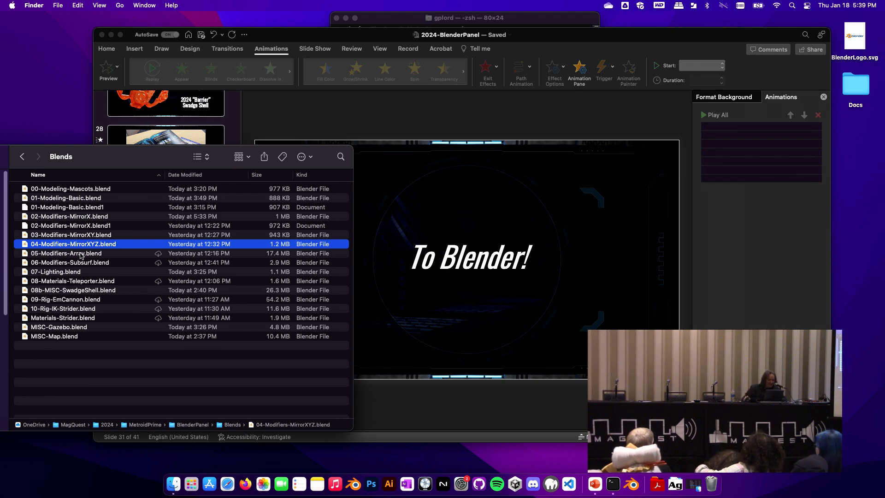
left_click(81, 254)
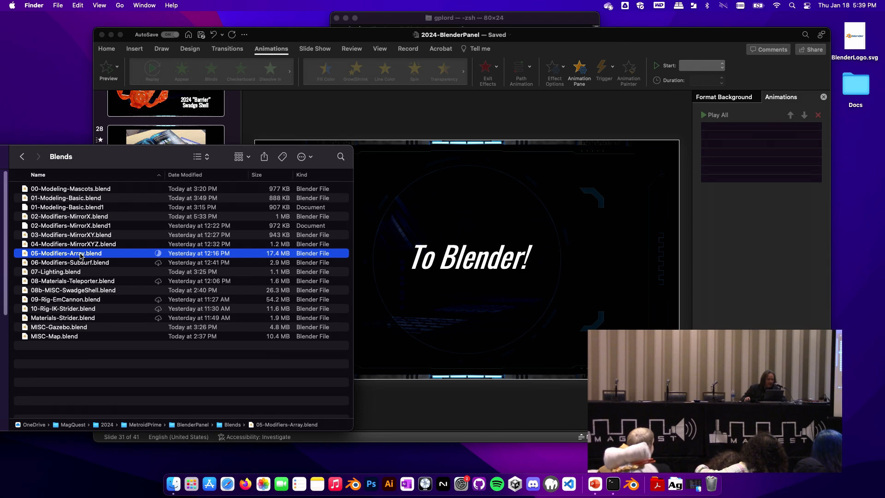
double_click(74, 258)
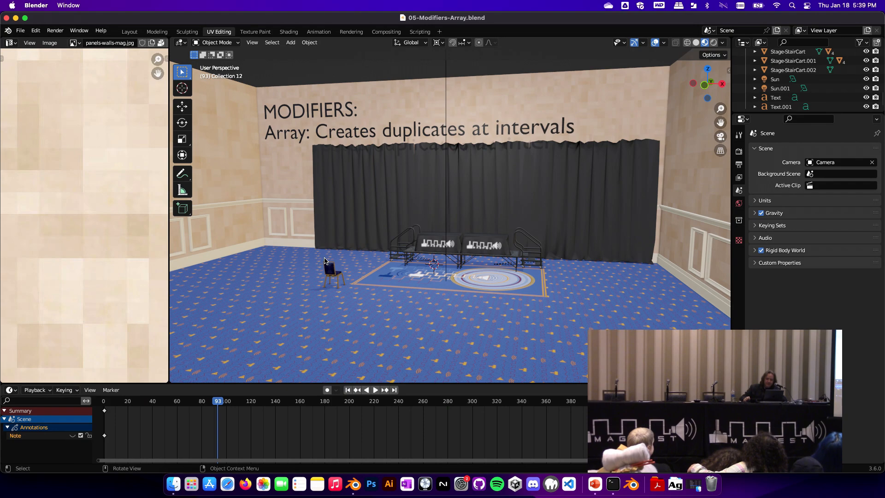
- Merge the image editor area into the 3D viewport so the ballroom scene gets its space
scroll(324, 261, "down", 3)
scroll(284, 237, "down", 3)
scroll(285, 237, "up", 6)
scroll(285, 238, "down", 6)
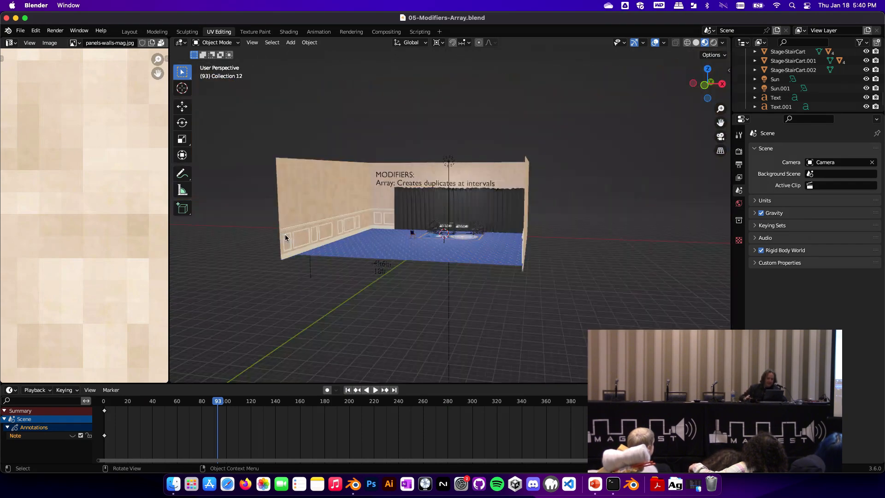
key("shift+grave")
key("w")
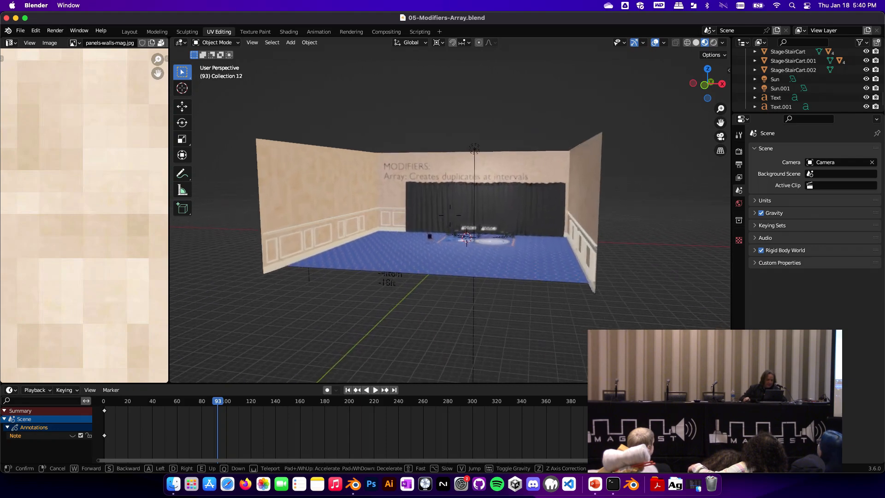
key("w")
left_click(450, 216)
left_click_drag(169, 37, 136, 42)
- Fly through the ballroom to examine the carpet pattern, the stage and the chair up close
key("shift+grave")
key("w")
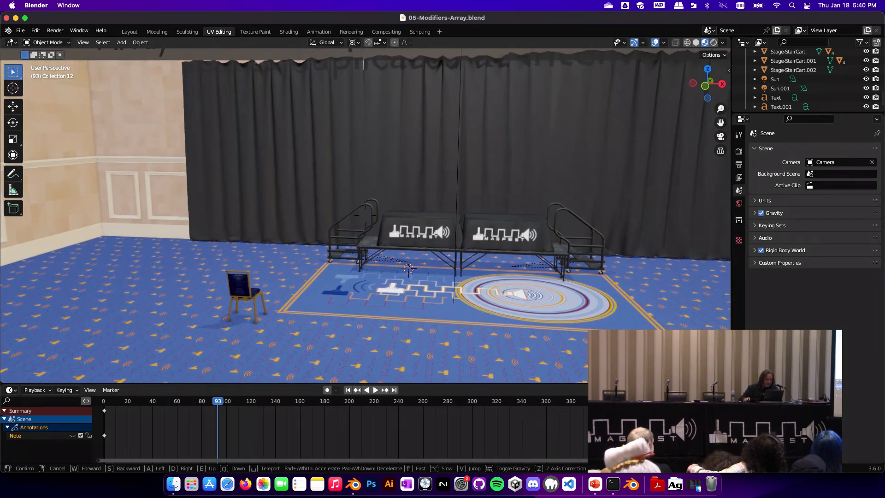
key("s")
key("w")
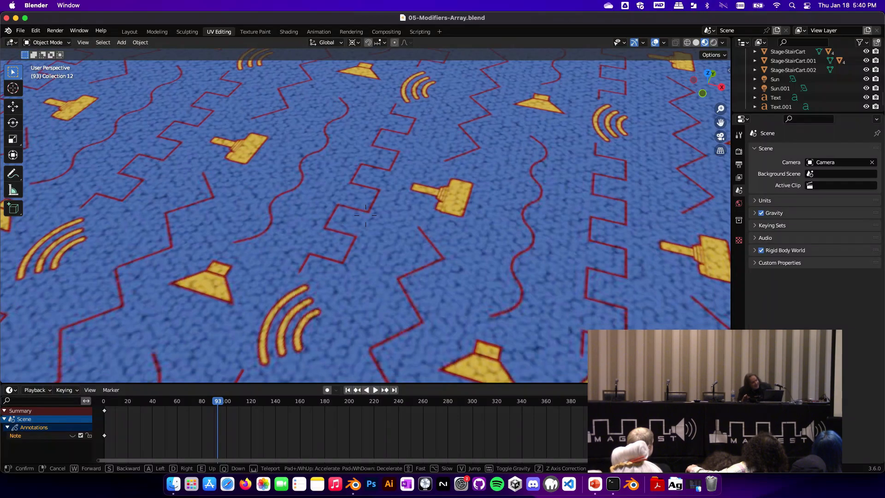
key("w")
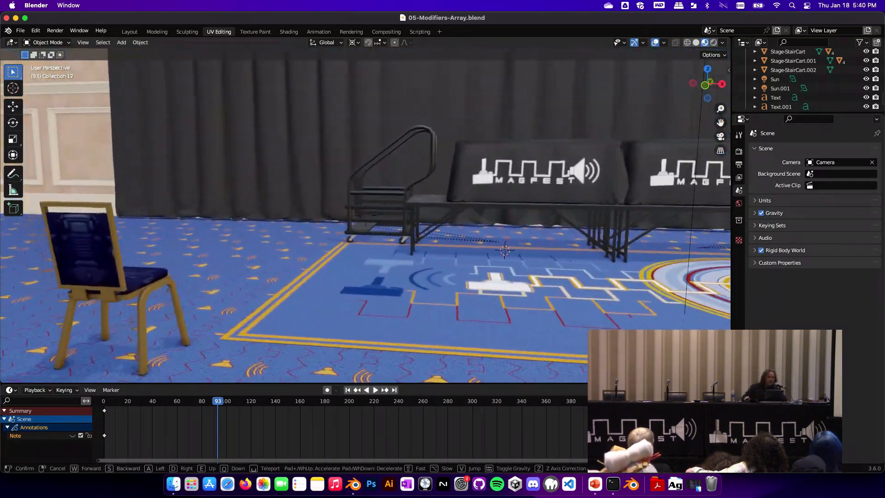
key("w")
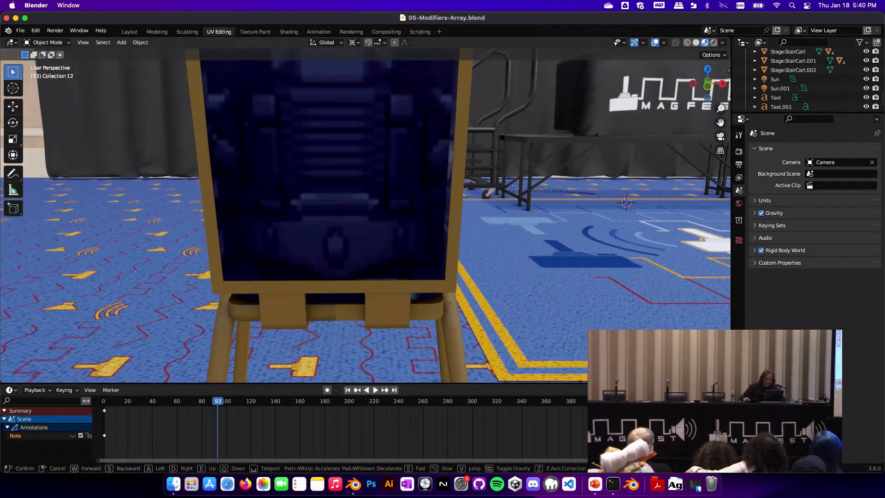
key("s")
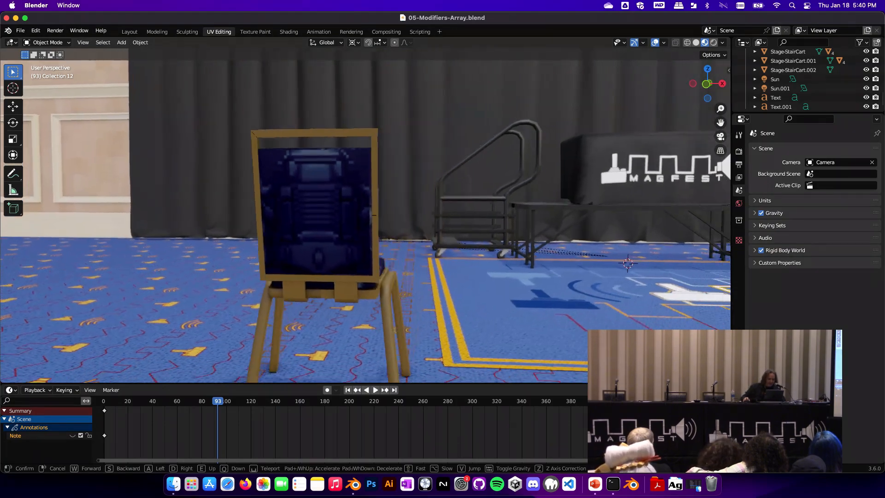
key("s")
key("w")
key("s")
key("s")
key("w")
key("s")
key("Escape")
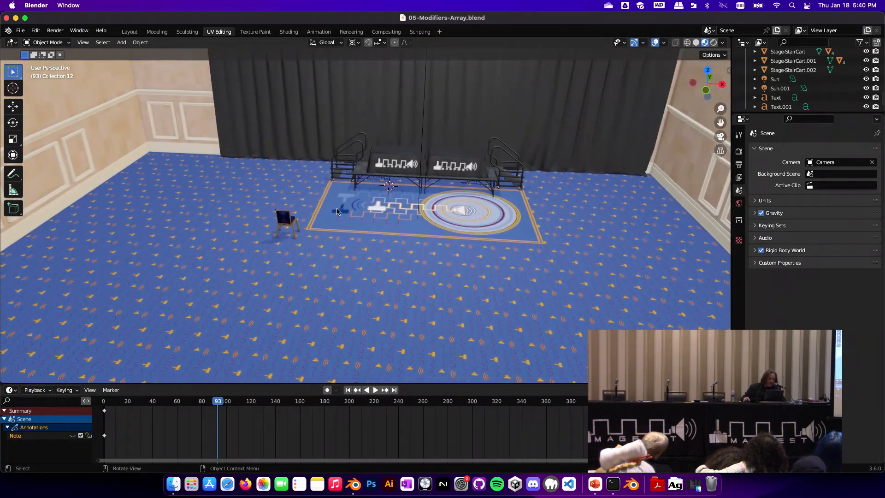
- Select the chair on the carpet and add an Array modifier to it
left_click(284, 225)
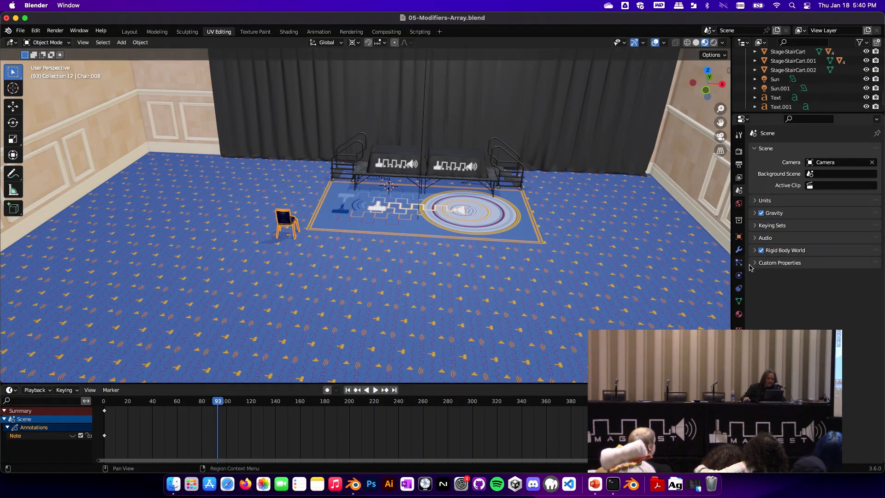
left_click(739, 249)
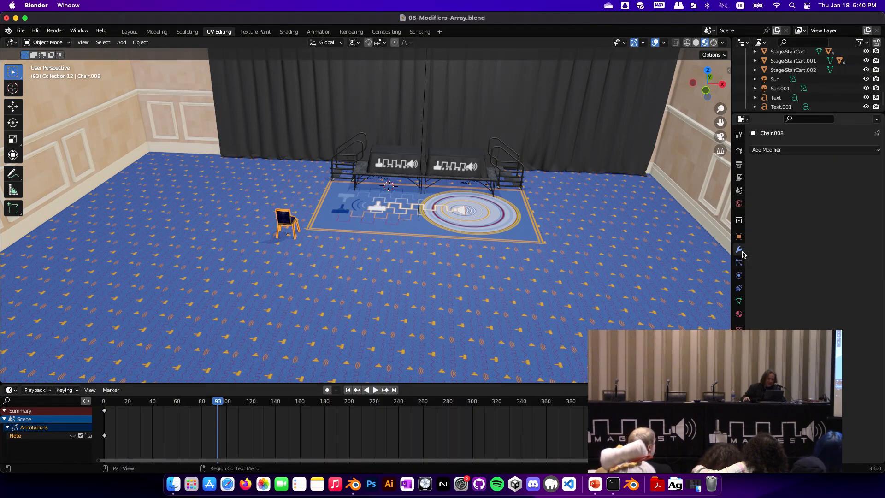
left_click(777, 151)
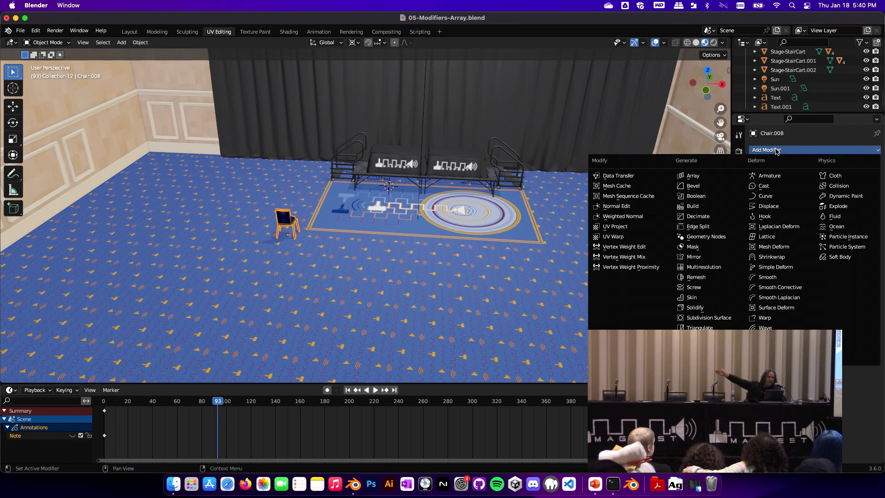
left_click(705, 176)
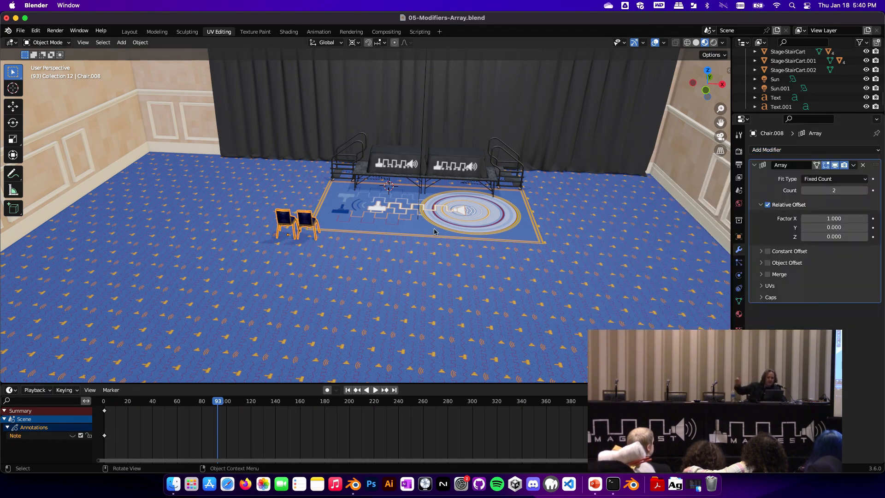
- Raise the chair array's count to 5
scroll(352, 236, "down", 5)
key("shift+grave")
key("w")
key("w")
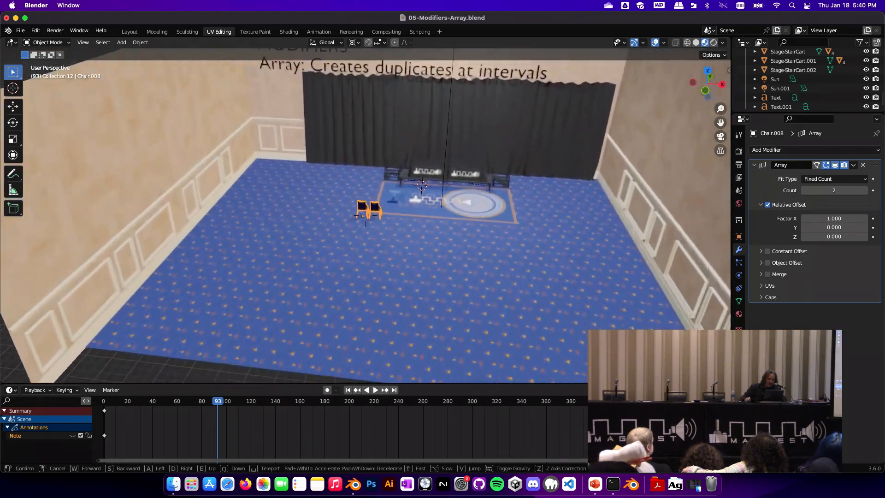
key("w")
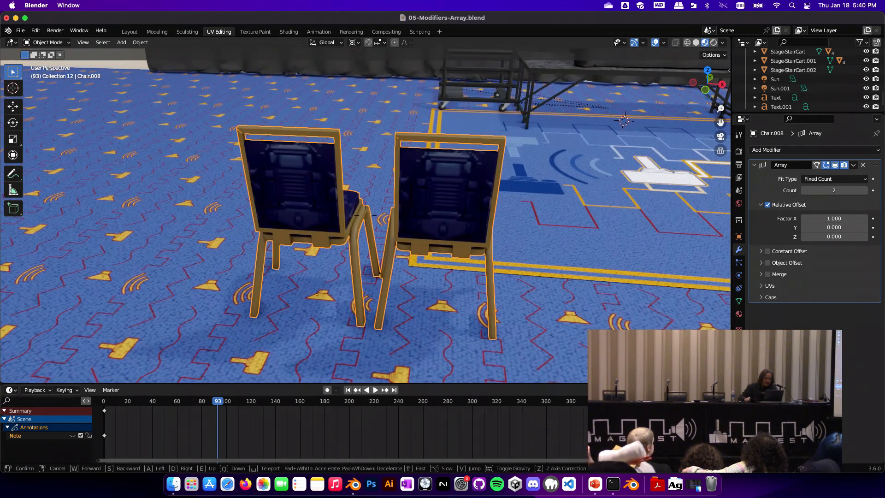
key("d")
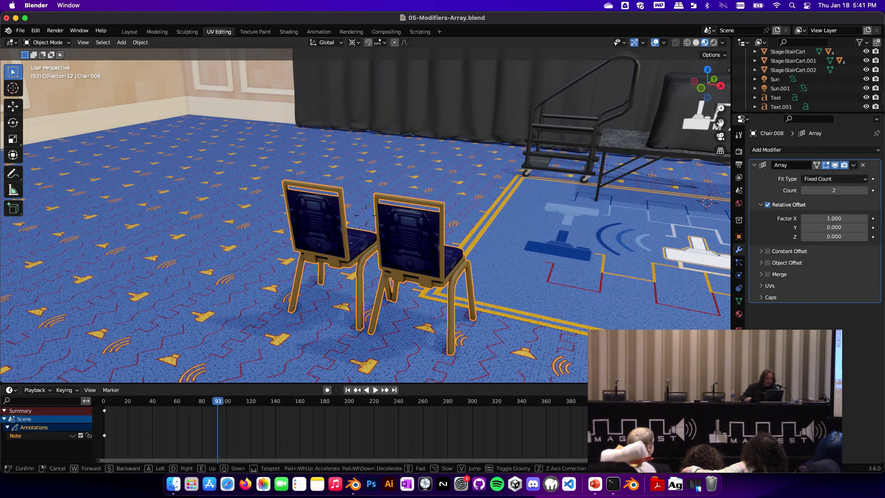
key("s")
key("Return")
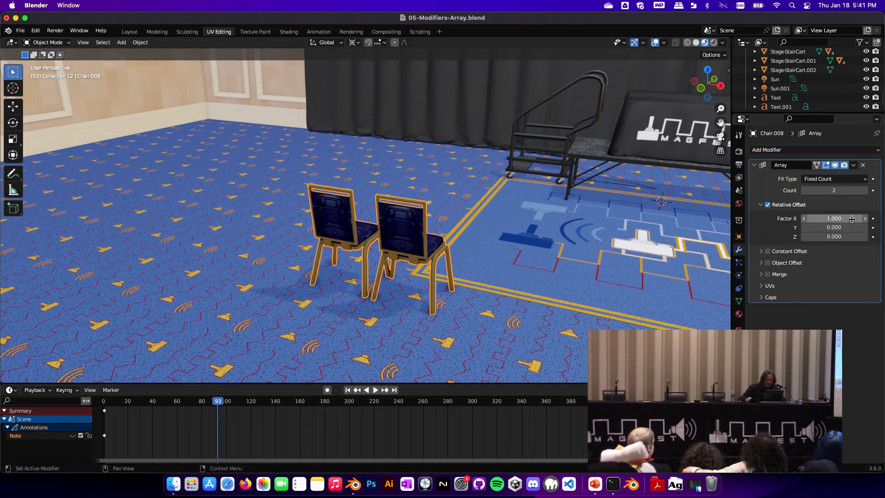
left_click(865, 190)
left_click(865, 190)
left_click(865, 190)
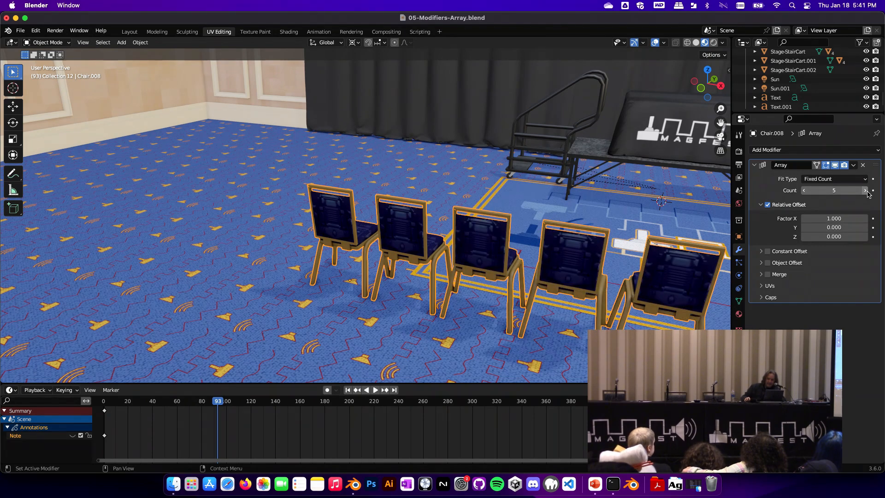
- Reduce the chair array's count to 1 and replace its relative offset with a constant offset
left_click(804, 191)
left_click(804, 191)
left_click(804, 190)
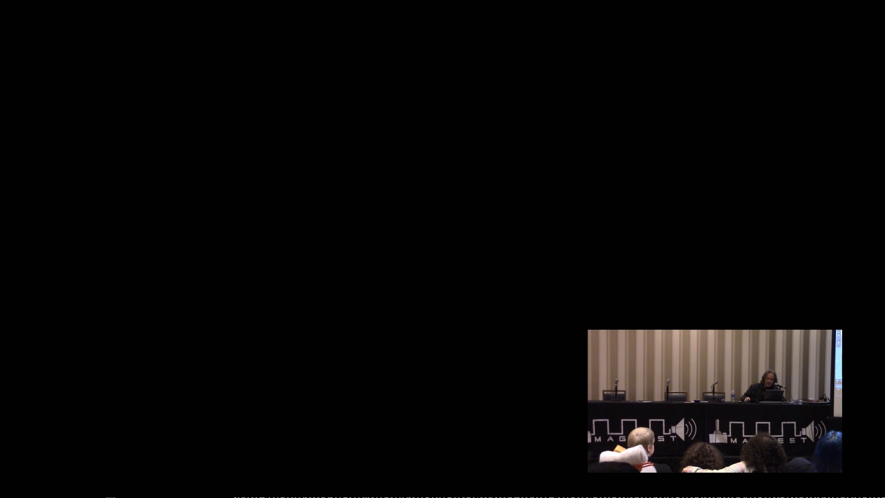
left_click(809, 190)
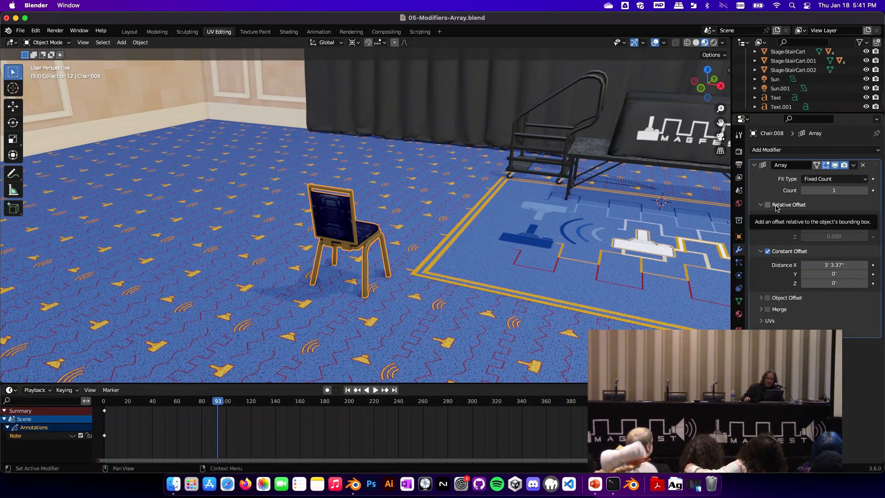
- Set the array's constant offset distance along X to 2'
left_click_drag(842, 266, 843, 267)
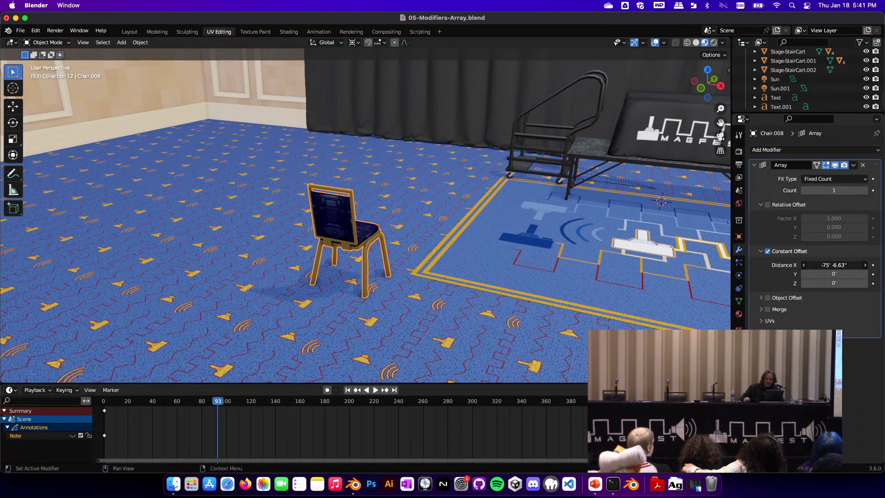
left_click_drag(813, 265, 816, 263)
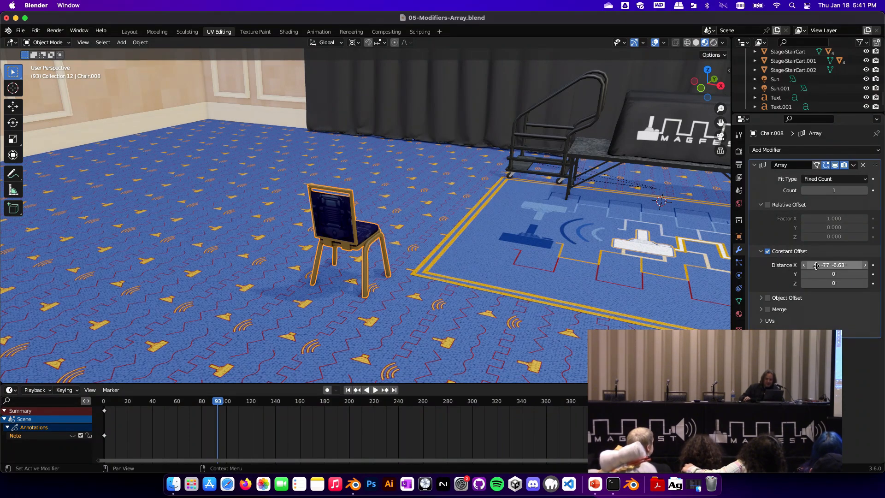
left_click(832, 266)
type("0")
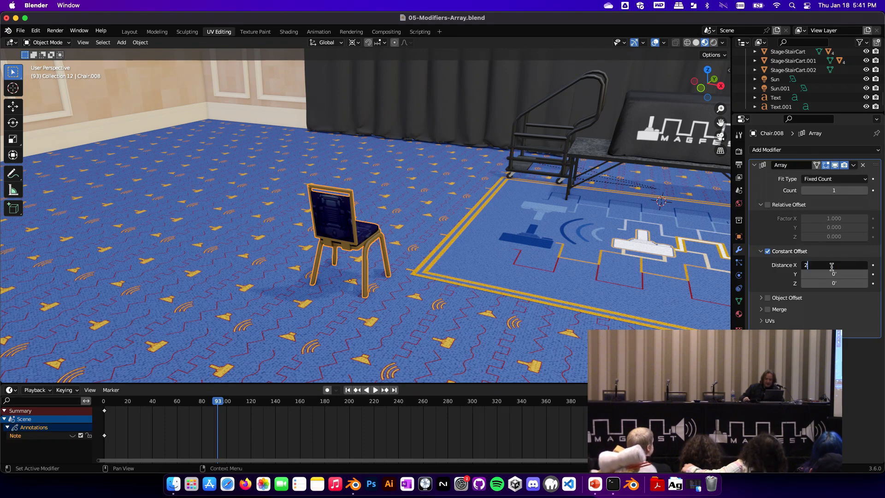
key("Return")
left_click(842, 265)
key("Return")
key("Home")
key("KP_Decimal")
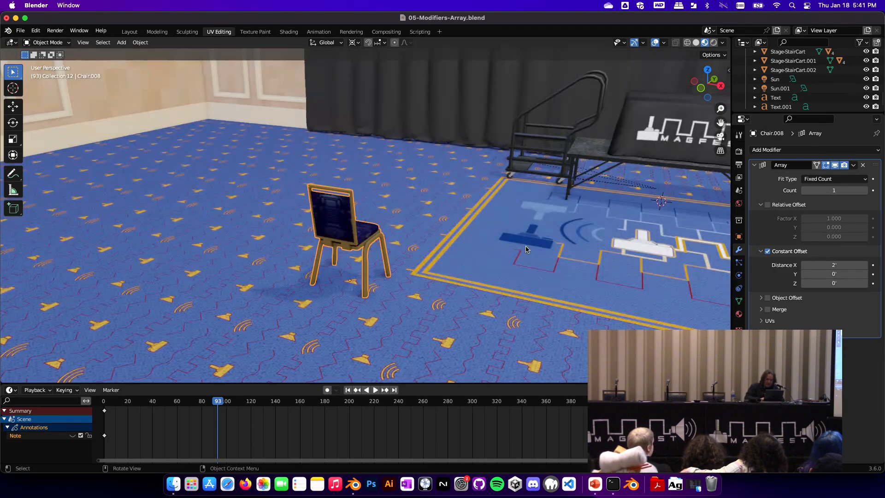
- Switch the array to relative offset and back to constant offset to compare them
left_click(768, 252)
left_click(768, 207)
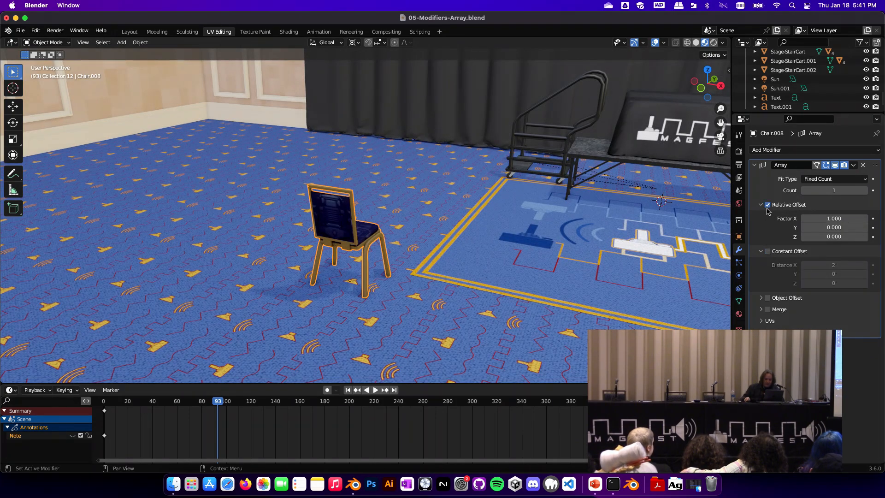
left_click(765, 208)
left_click(768, 216)
left_click(766, 218)
left_click(766, 219)
- Snap the 3D cursor to the selected chair and remove its Array modifier
key("shift+s")
left_click(388, 297)
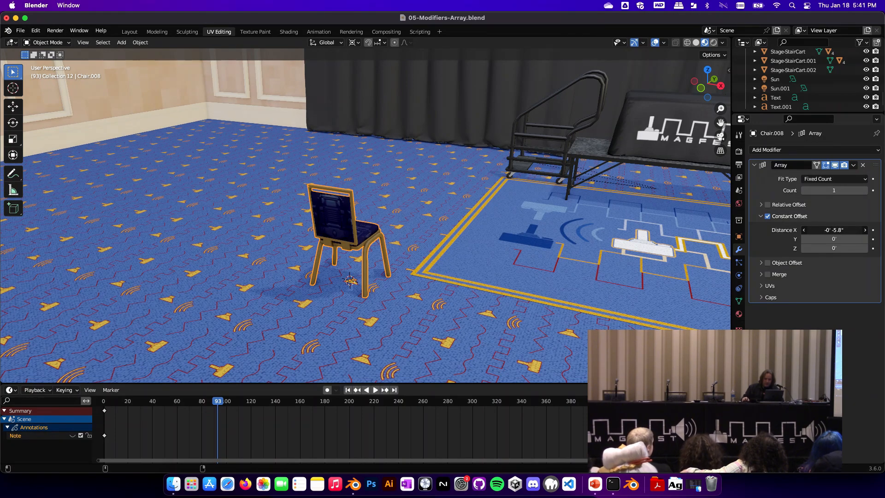
left_click(862, 164)
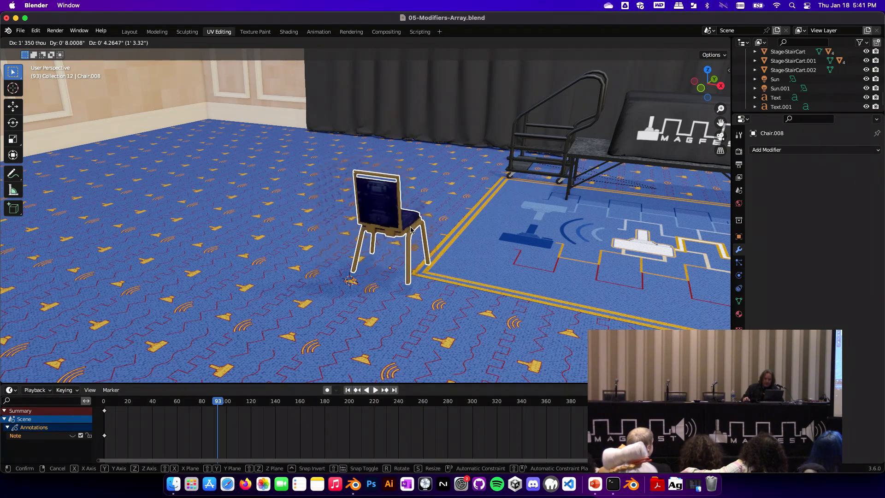
- Add a fresh Array modifier to the chair, using a constant offset instead of the relative offset
left_click(775, 150)
left_click(711, 176)
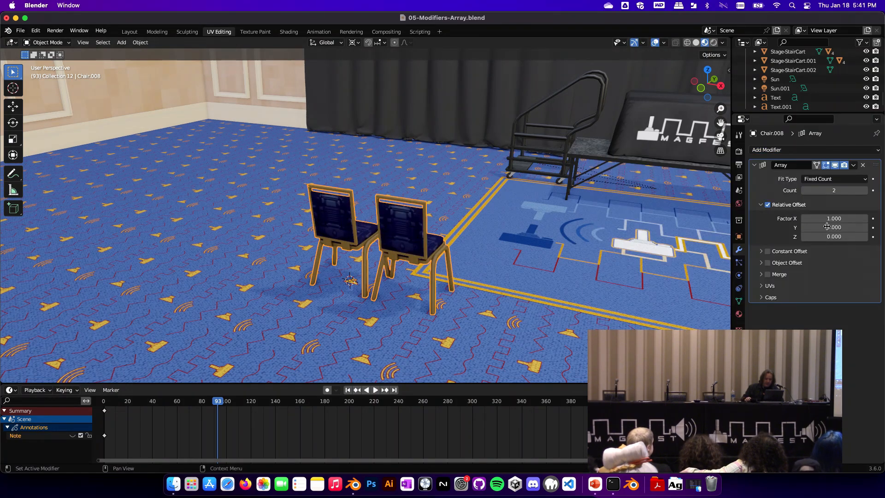
left_click(769, 251)
left_click(768, 206)
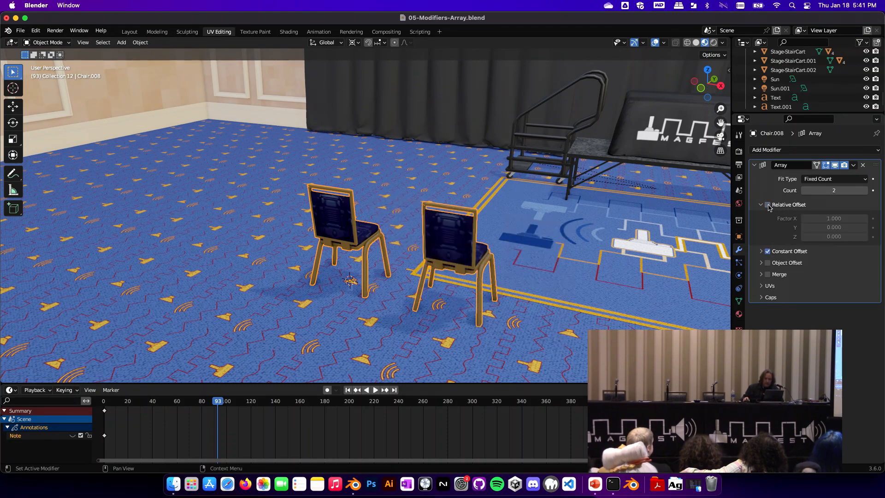
- Set the array's constant offset distance along X to about -2' -2.63"
left_click(761, 251)
left_click_drag(839, 264, 805, 264)
scroll(592, 259, "down", 12)
scroll(593, 259, "up", 12)
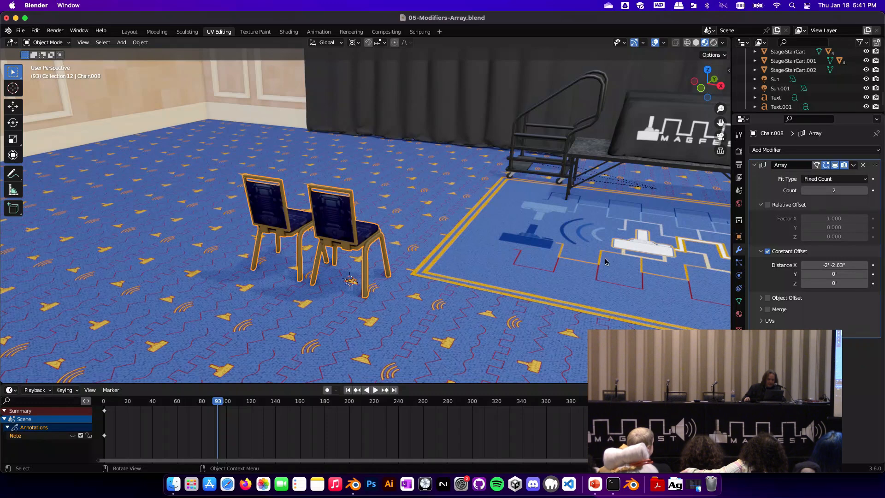
- Increase the chair array's count to 8
left_click(864, 190)
left_click(864, 190)
left_click(865, 190)
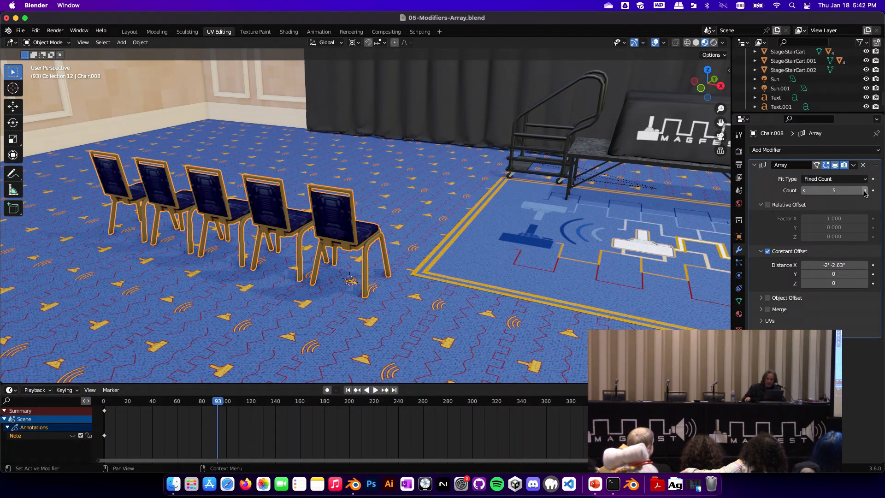
left_click(865, 190)
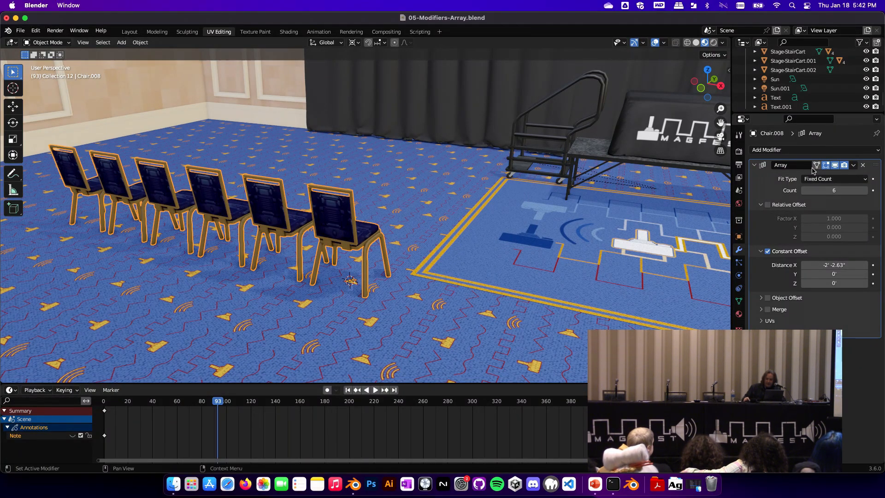
left_click(862, 190)
left_click(863, 190)
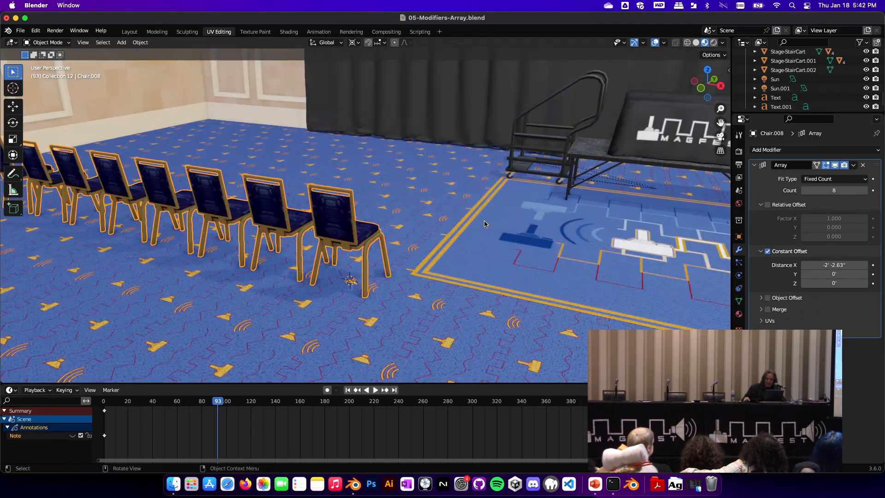
- Add a second Array modifier to the chair row, using a constant offset instead of the relative offset
key("shift+grave")
key("s")
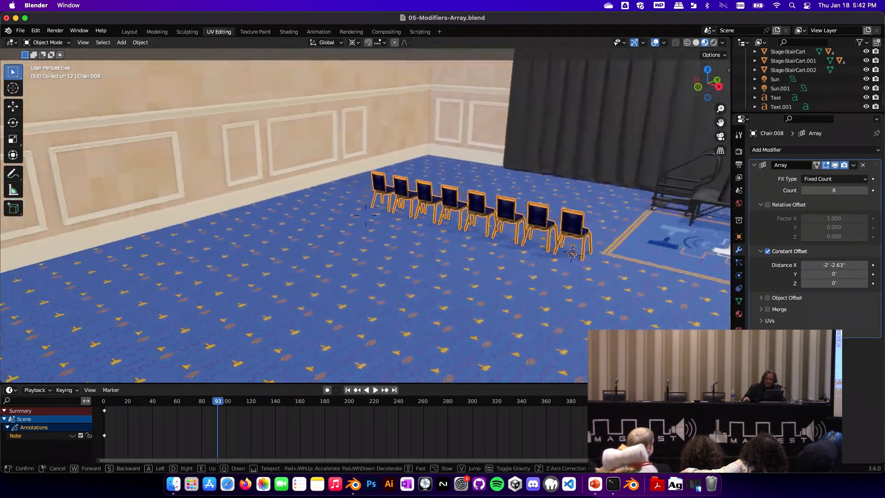
key("s")
key("d")
left_click(711, 124)
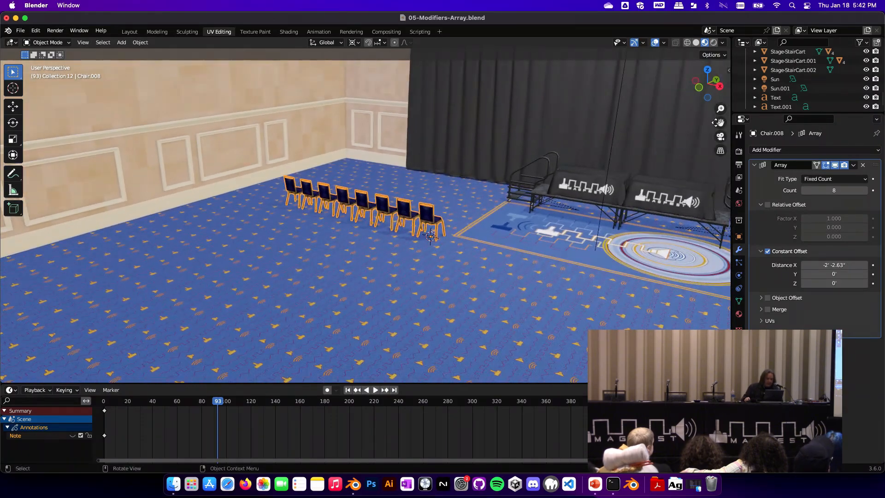
left_click(775, 148)
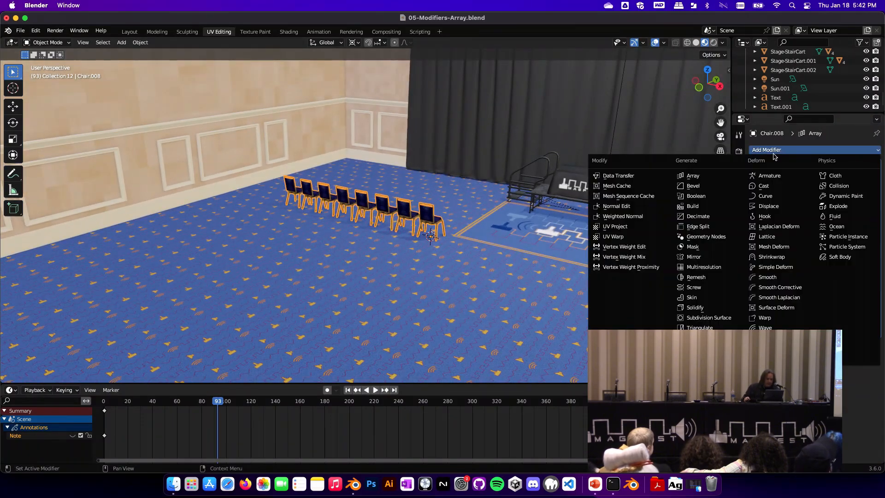
left_click(699, 178)
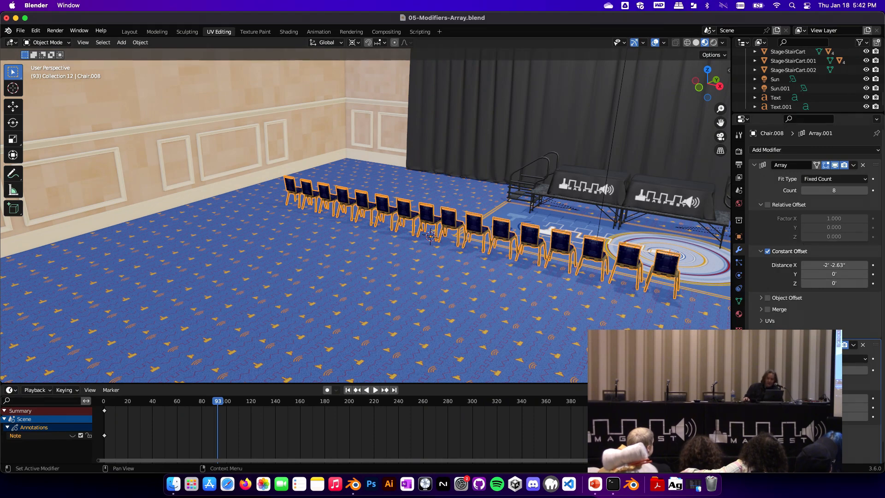
left_click(767, 385)
left_click(768, 431)
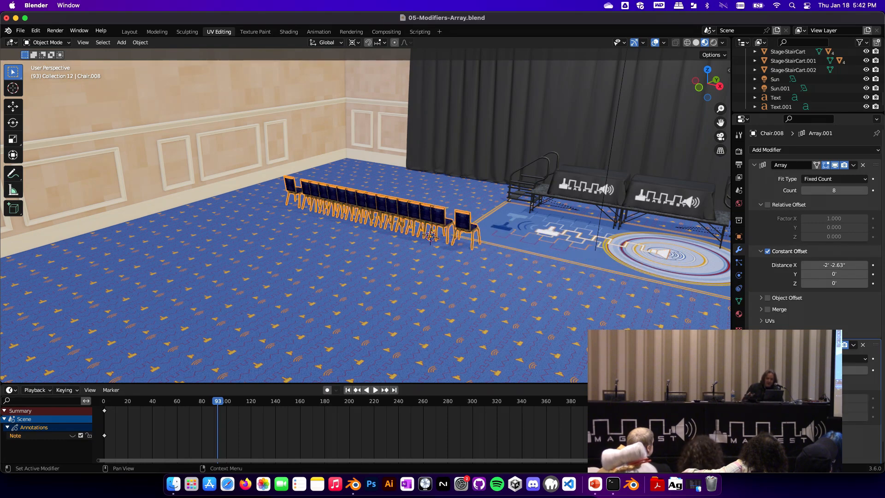
- Set the second array's constant offset to 0' along X and about -3' -5" along Y
scroll(769, 431, "down", 2)
scroll(769, 431, "down", 3)
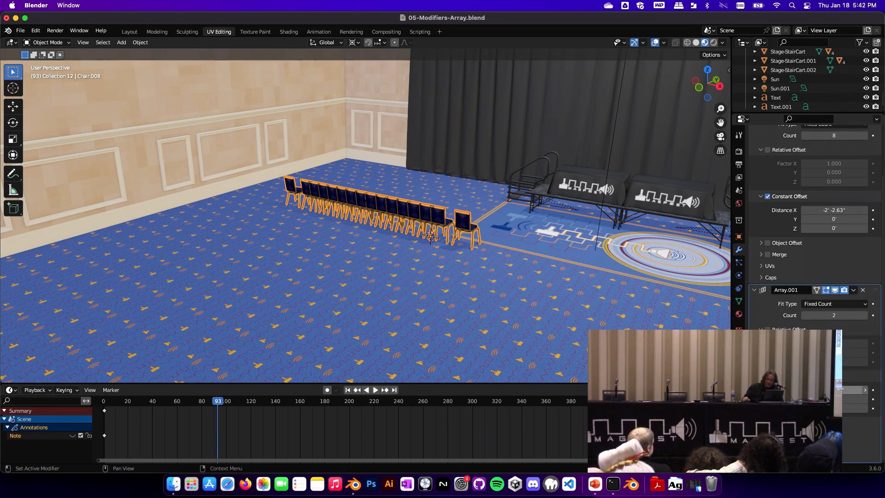
key("Tab")
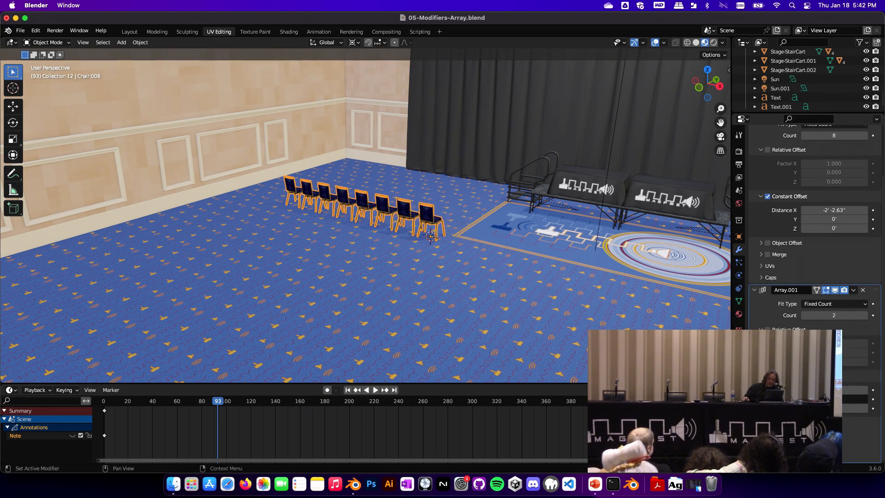
left_click_drag(833, 399, 776, 399)
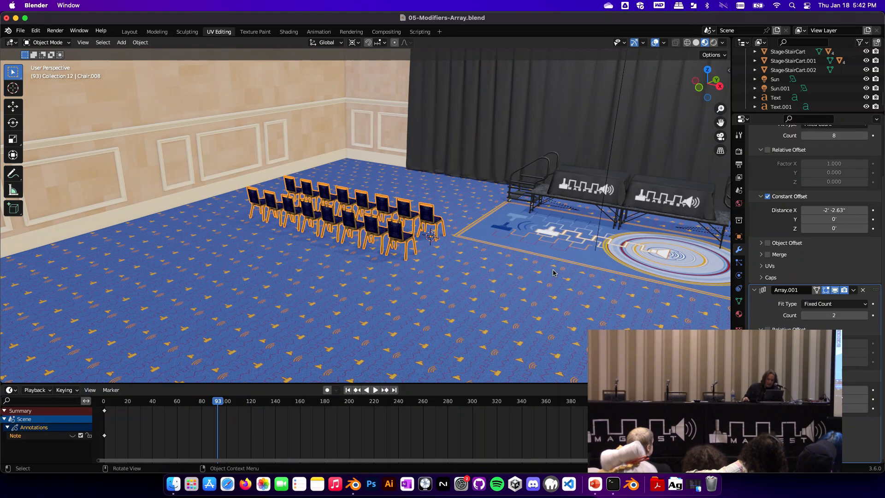
key("shift+grave")
key("d")
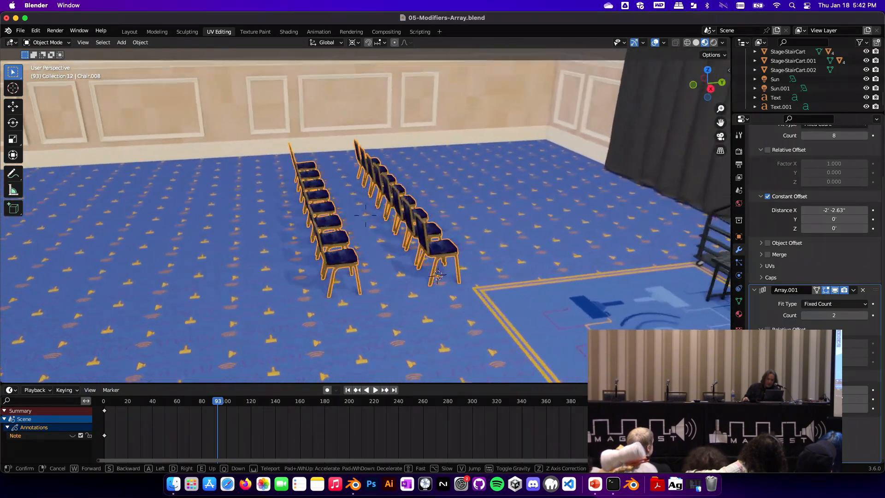
left_click(853, 387)
left_click_drag(843, 402, 865, 402)
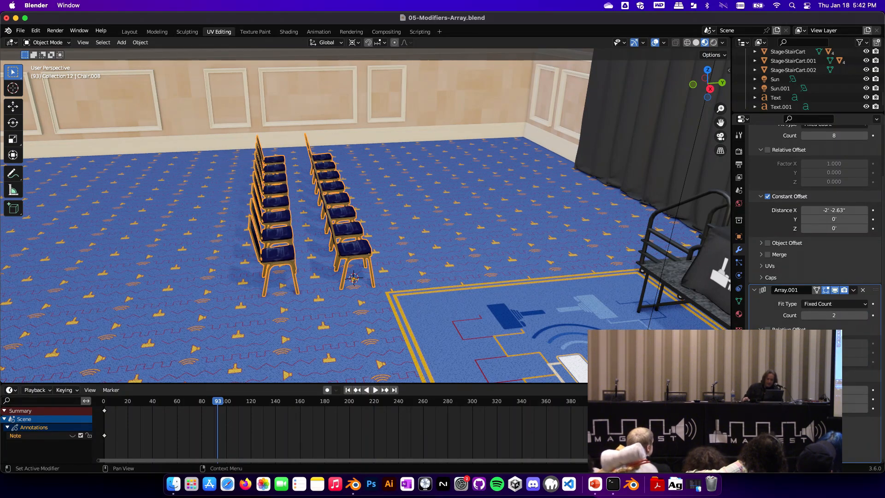
- Increase the second array's count to 6 rows of chairs
left_click(865, 315)
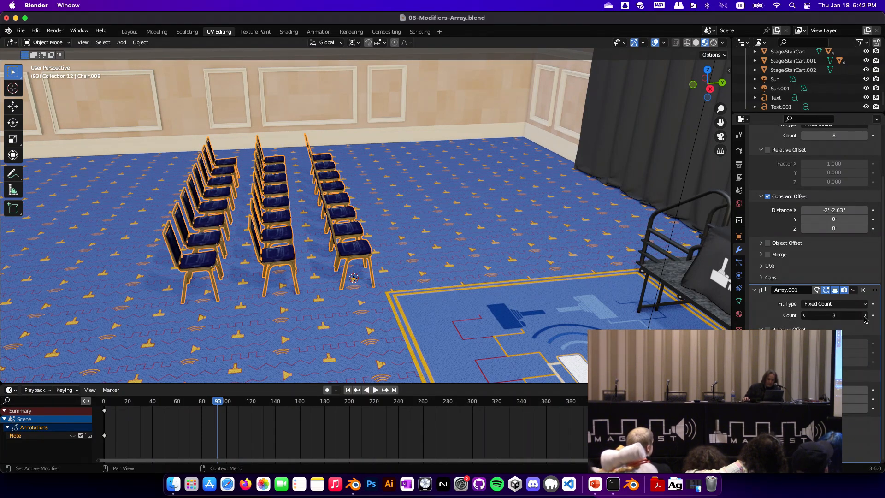
left_click(865, 315)
left_click(864, 315)
left_click(865, 316)
- Examine the block of chair rows and the remaining floor space in front of the stage
key("shift+grave")
key("a")
key("w")
key("a")
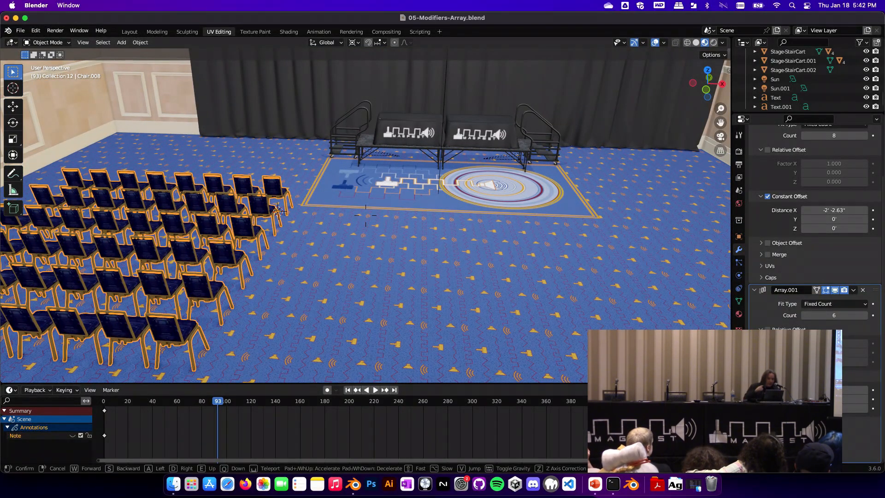
key("s")
key("a")
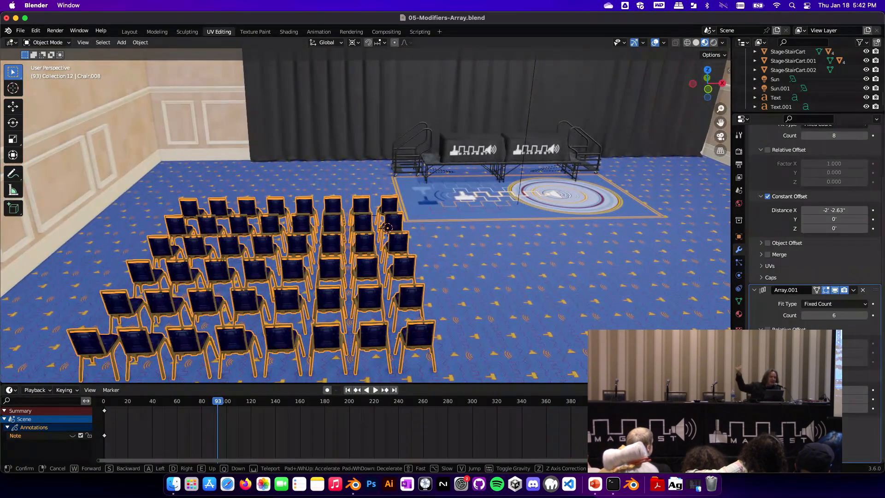
key("w")
key("s")
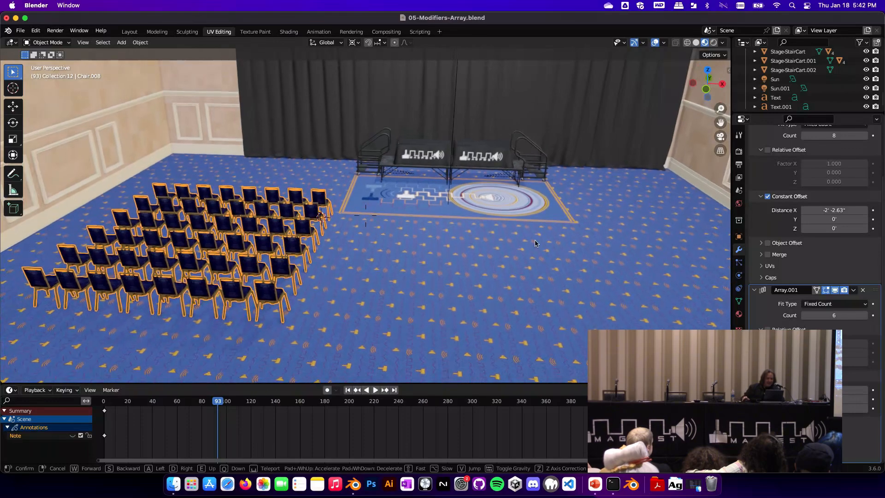
left_click(365, 215)
- Add a third Array modifier to the chair block, using a constant offset instead of the relative offset
scroll(791, 180, "up", 5)
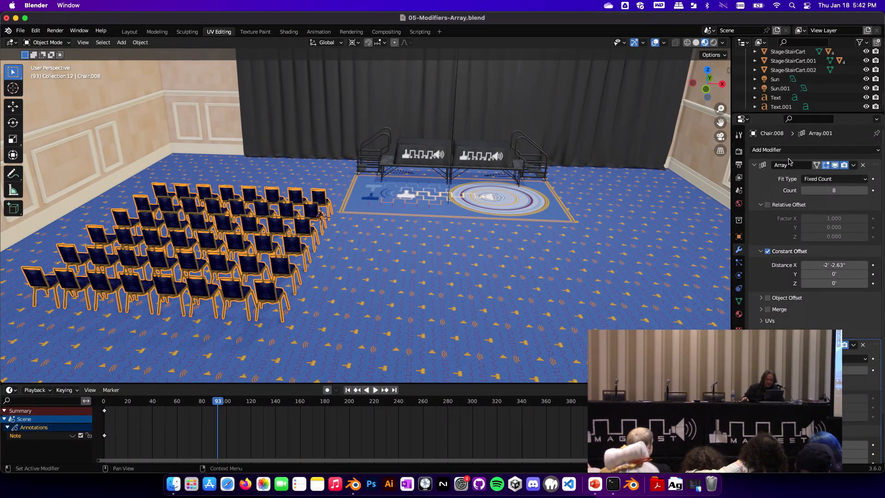
left_click(775, 149)
left_click(709, 176)
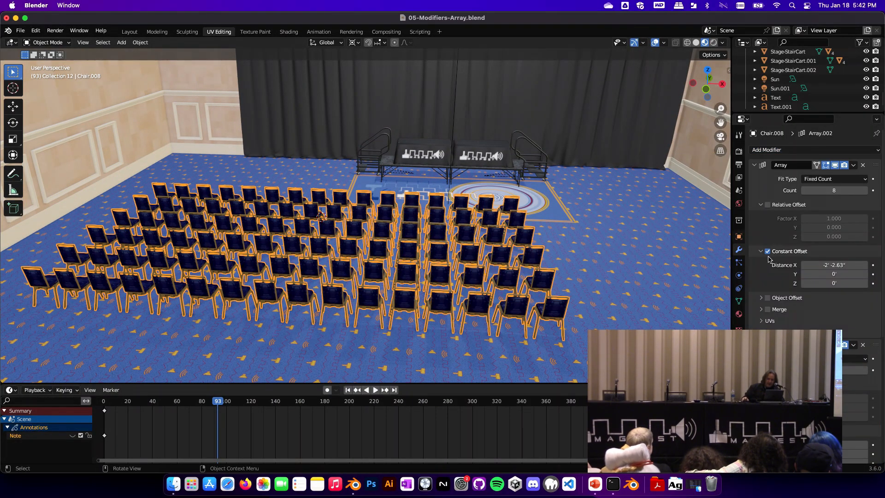
scroll(828, 314, "down", 5)
scroll(825, 315, "down", 4)
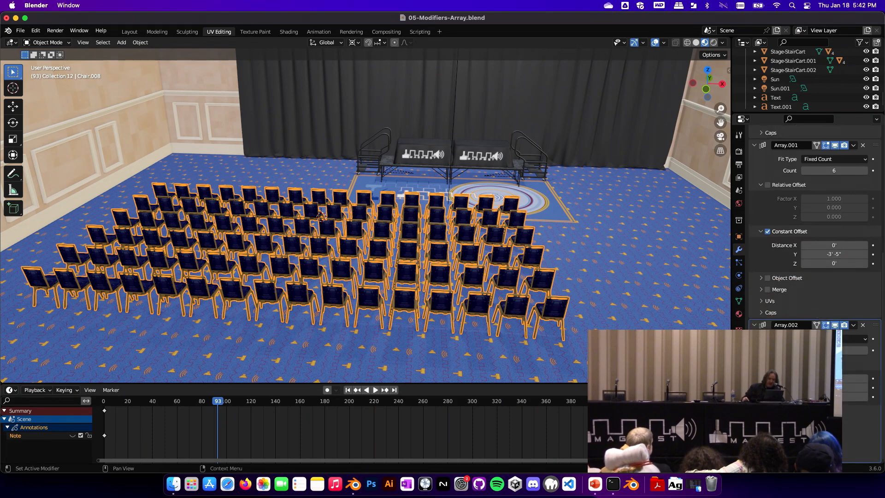
left_click(768, 365)
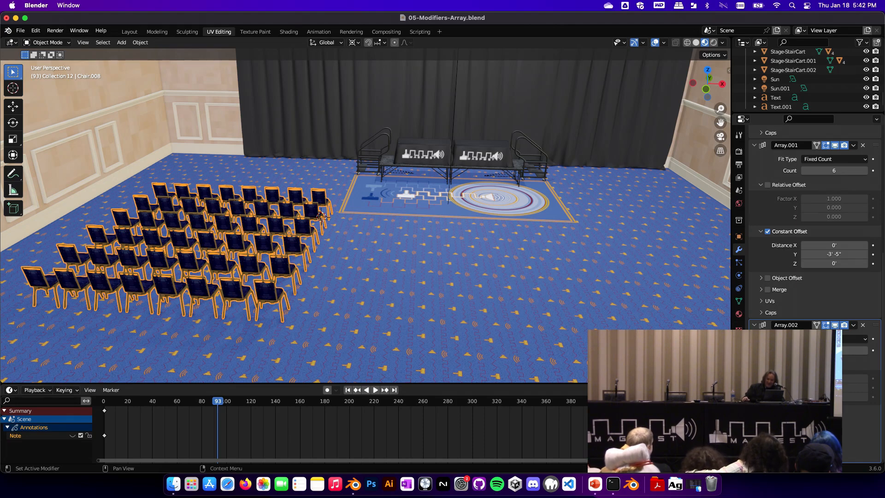
left_click(768, 411)
left_click(761, 411)
- Adjust the third array's constant offset along X so the second chair block sits across an aisle from the first
left_click_drag(830, 425, 858, 425)
scroll(490, 197, "down", 10)
scroll(489, 197, "up", 10)
scroll(596, 323, "down", 15)
scroll(595, 323, "up", 15)
scroll(596, 323, "down", 8)
- Raise the third array's count by one to make three chair blocks
key("grave")
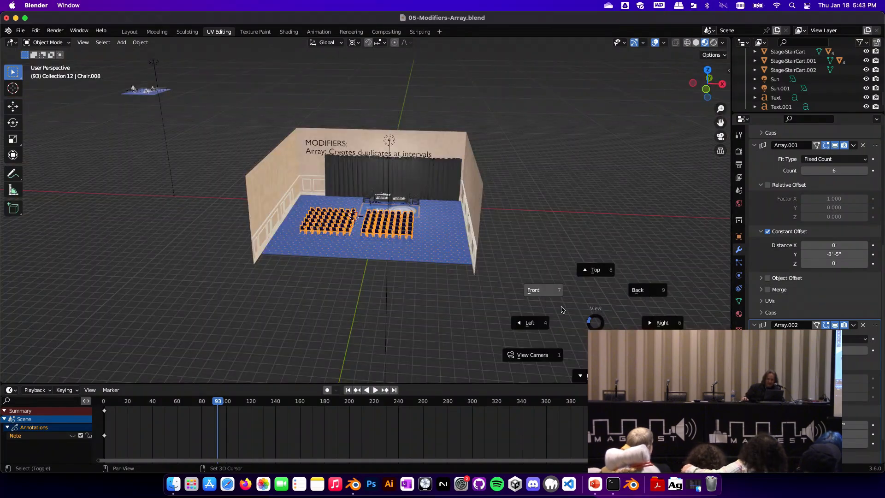
key("Escape")
key("shift+grave")
key("w")
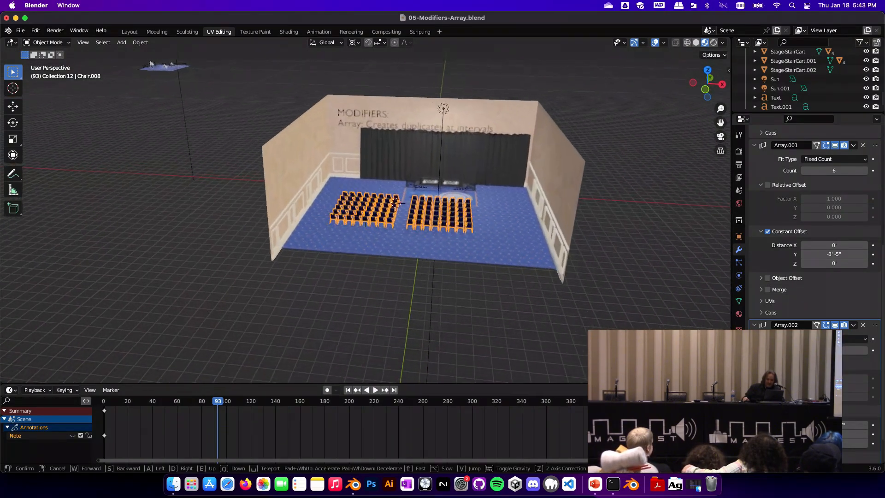
key("Return")
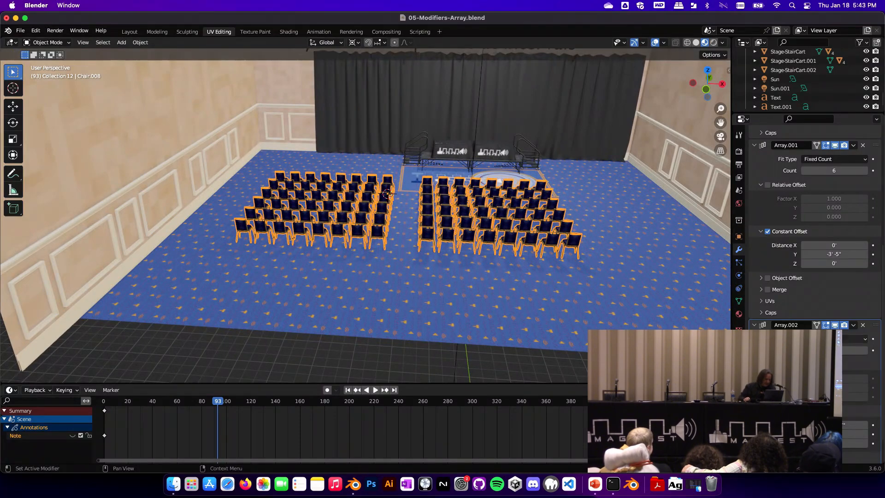
left_click(862, 351)
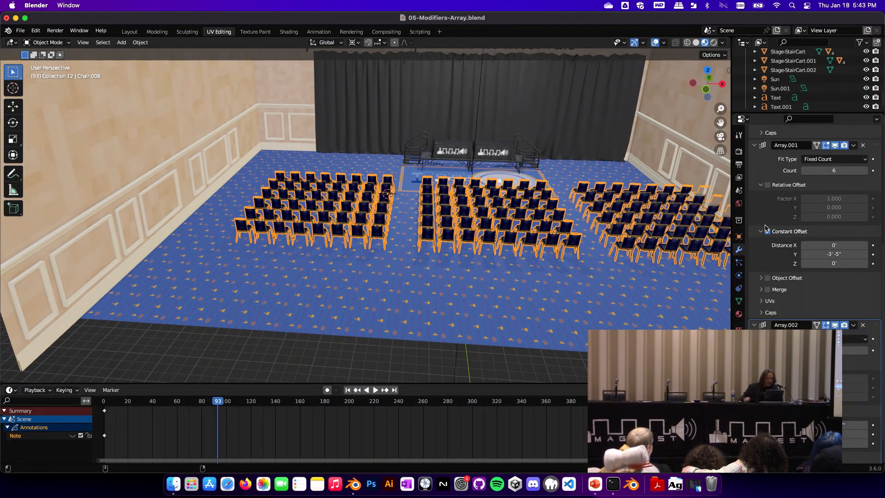
- Examine how the three chair blocks fit between the ballroom's side walls
key("shift+grave")
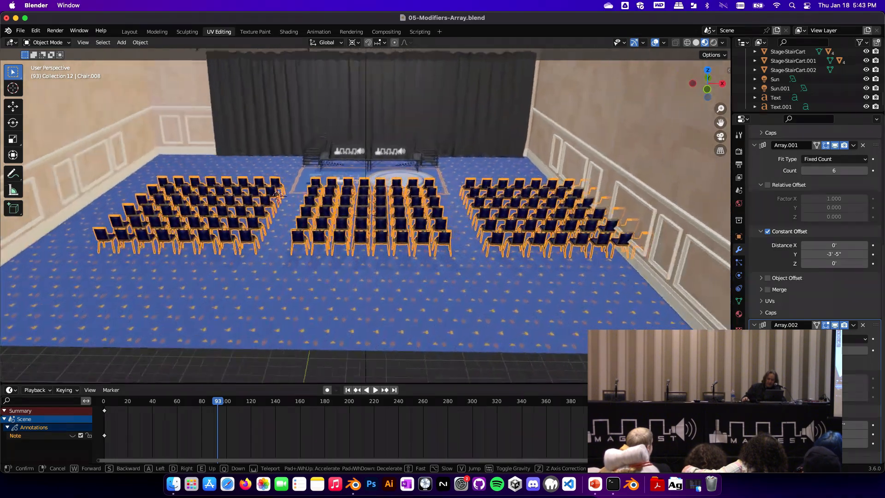
key("w")
key("d")
key("s")
key("a")
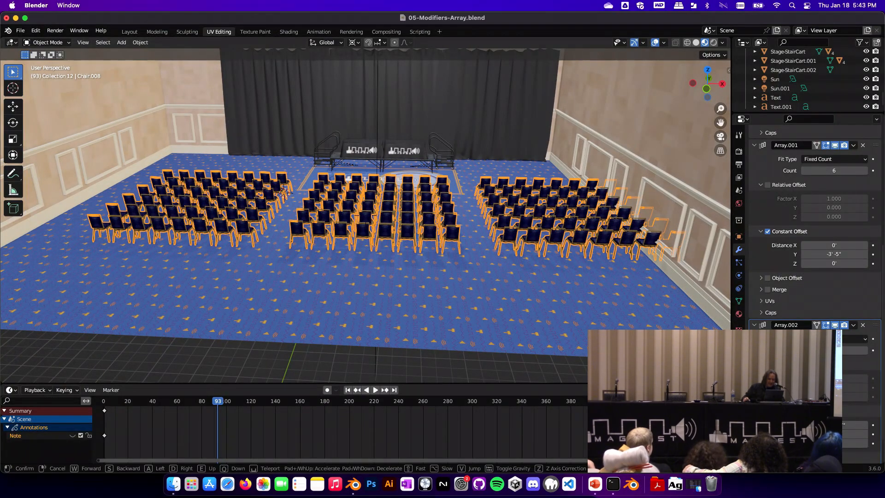
key("w")
key("d")
key("a")
key("s")
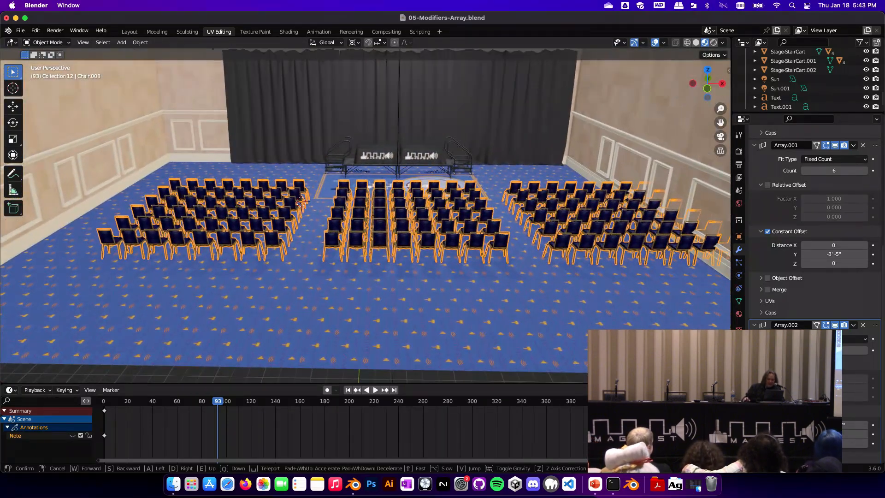
left_click(631, 222)
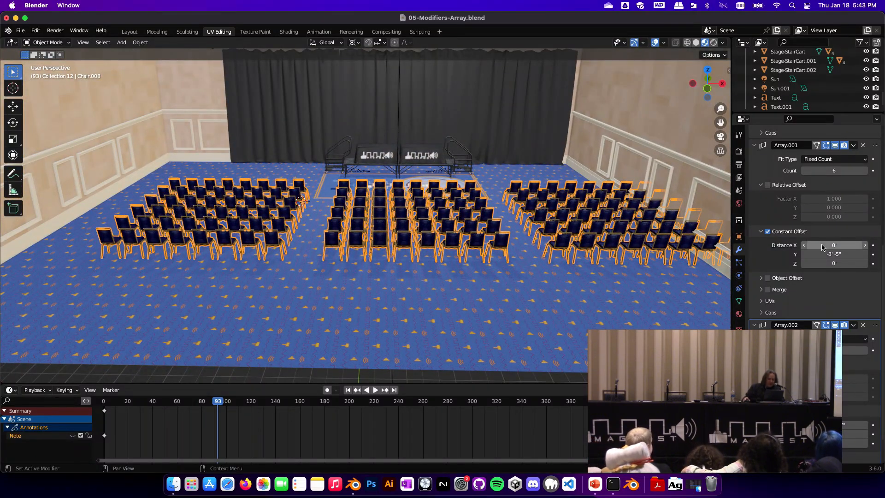
- Reduce the first array's count to 6 chairs per row
scroll(822, 245, "up", 4)
scroll(822, 245, "up", 2)
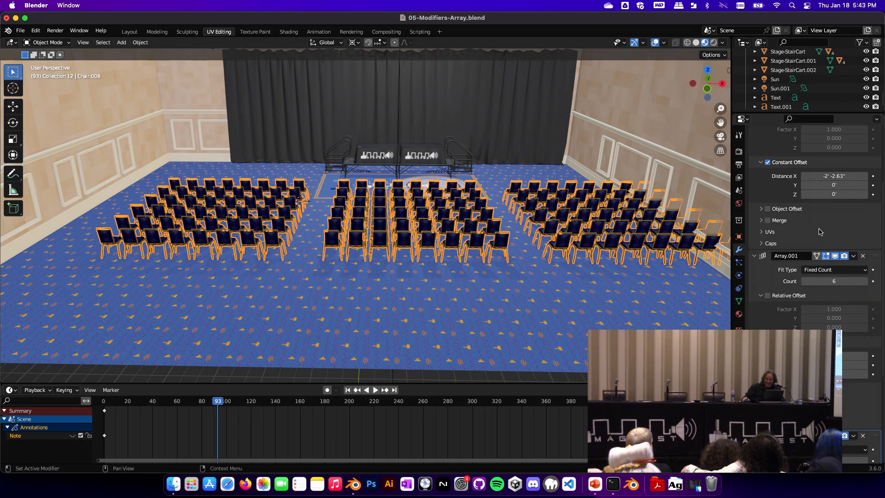
scroll(825, 208, "up", 5)
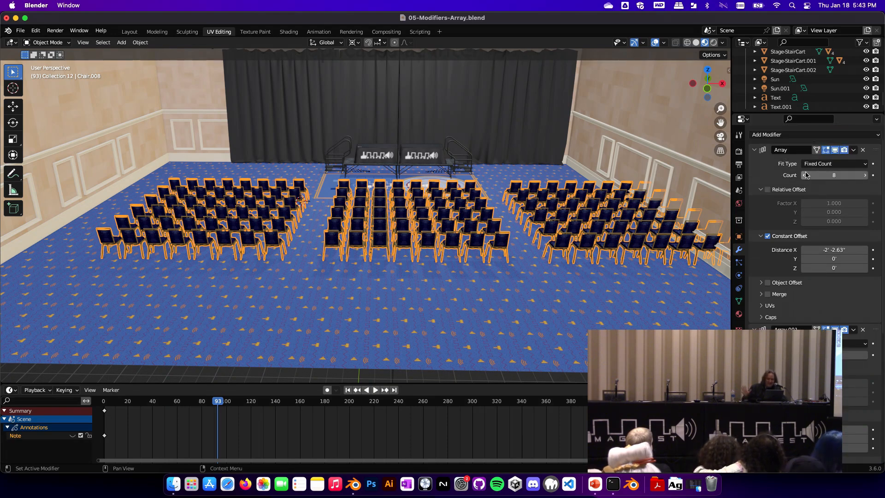
left_click(804, 176)
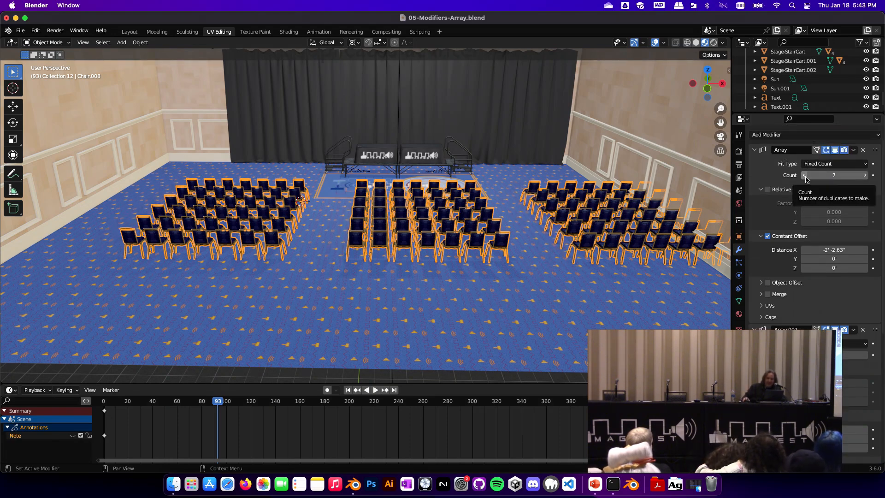
left_click(804, 175)
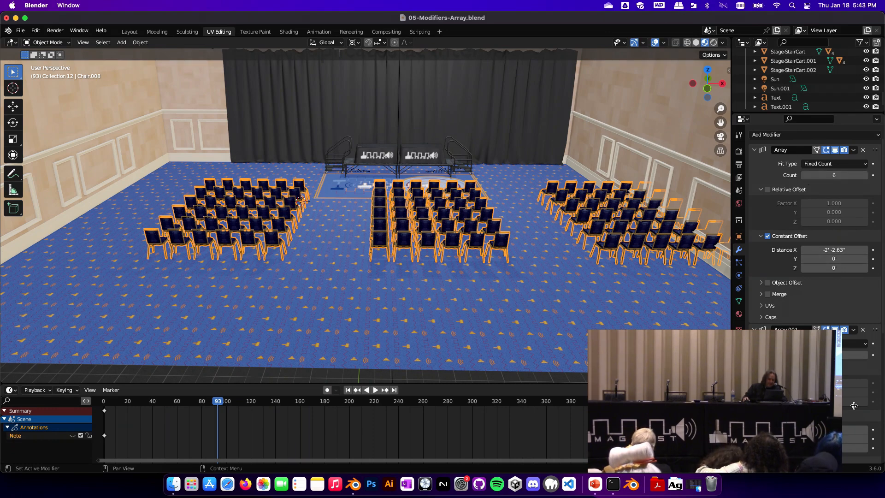
- Reduce the third array's X offset to bring the three chair blocks closer together, clear of the side wall
scroll(853, 382, "down", 3)
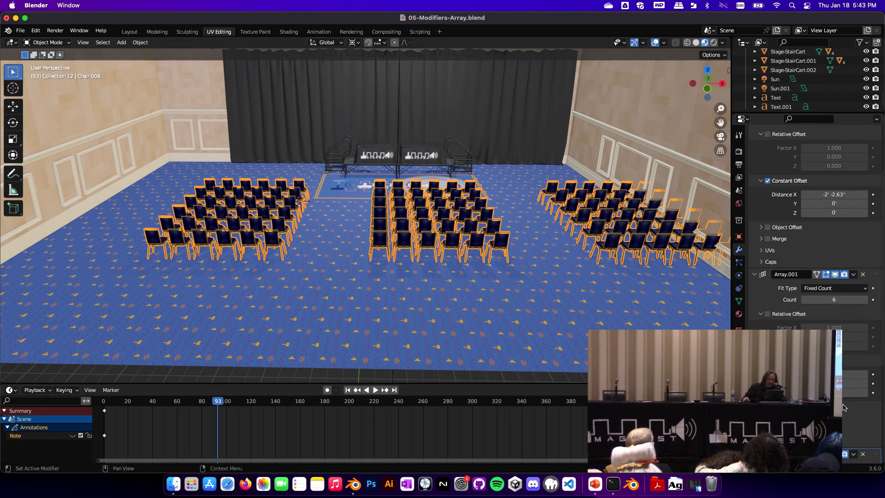
scroll(853, 382, "down", 8)
left_click_drag(835, 406, 791, 406)
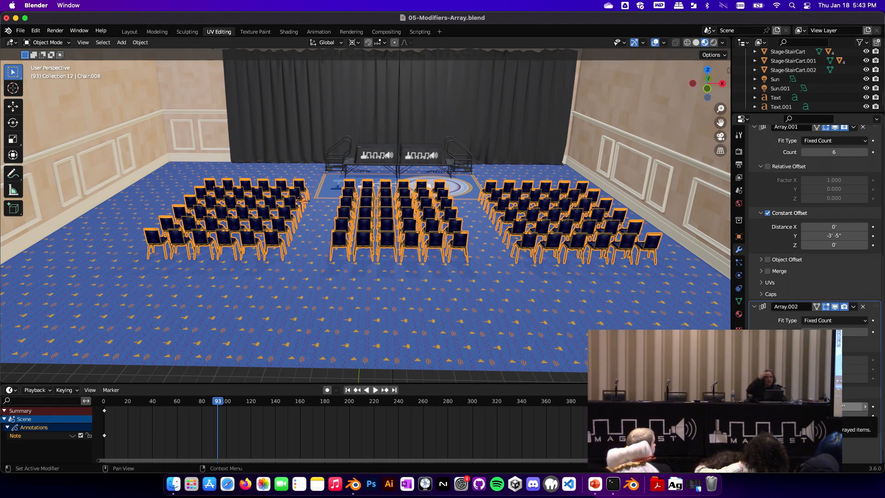
- Select the "SPOILERS!" text object listing the offset distances, located below the ballroom floor
key("shift+grave")
key("s")
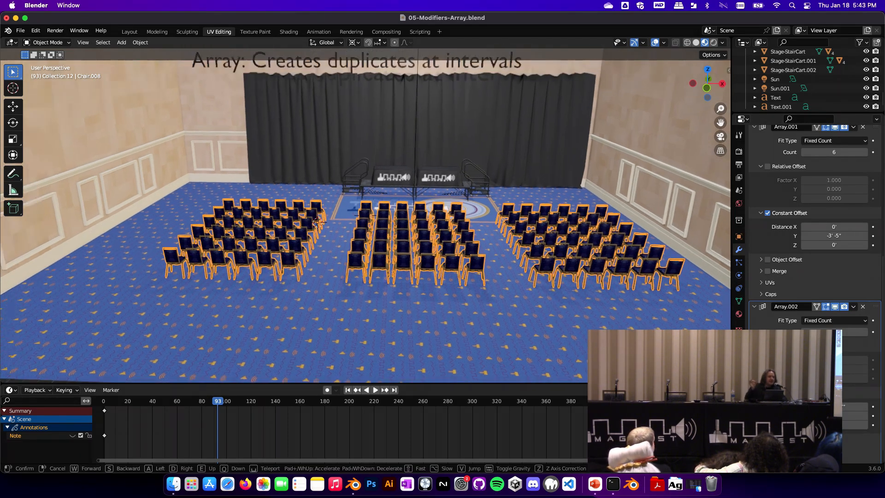
key("q")
key("w")
key("Return")
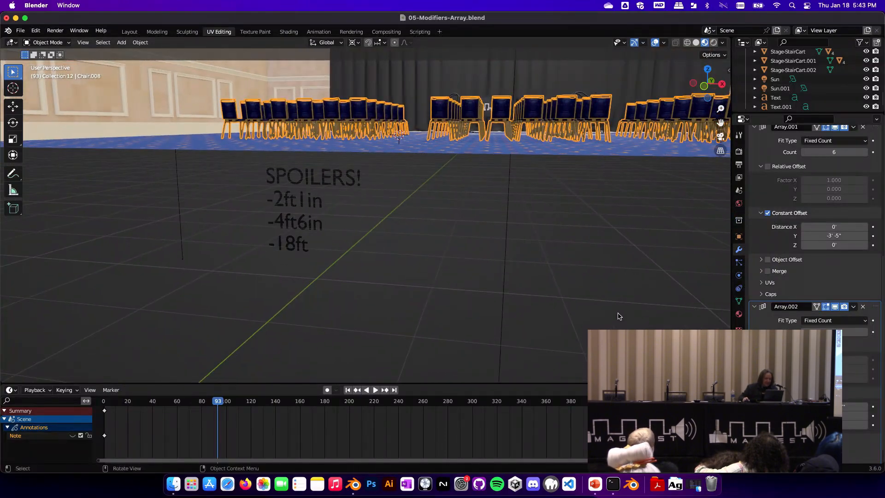
left_click(305, 211)
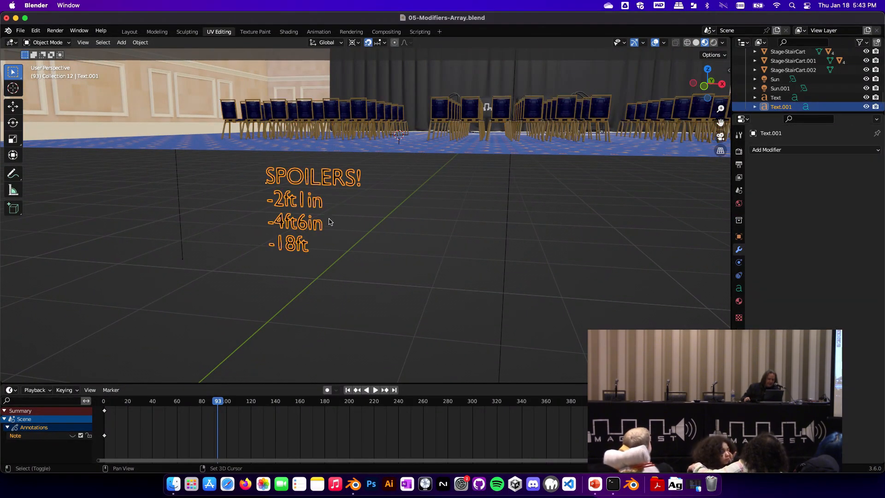
- Switch to Finder and open 07-Lighting.blend from the Blends folder
key("shift+grave")
key("e")
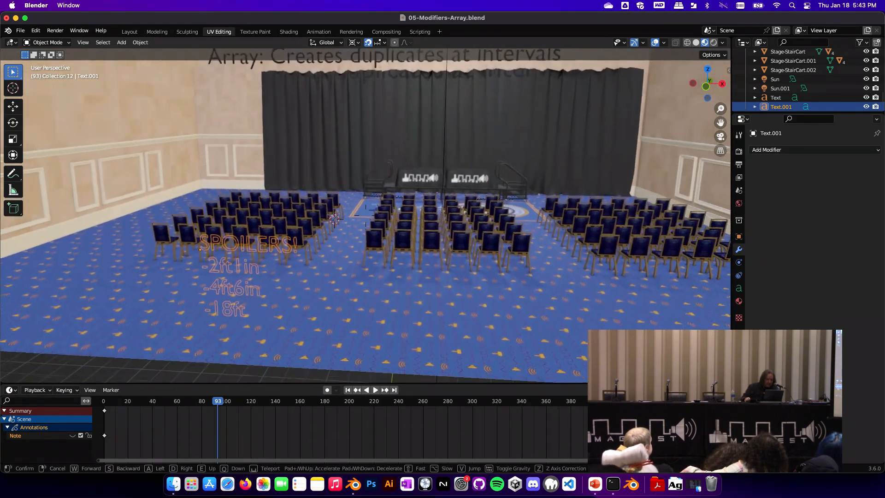
left_click(344, 230)
key("super+Tab")
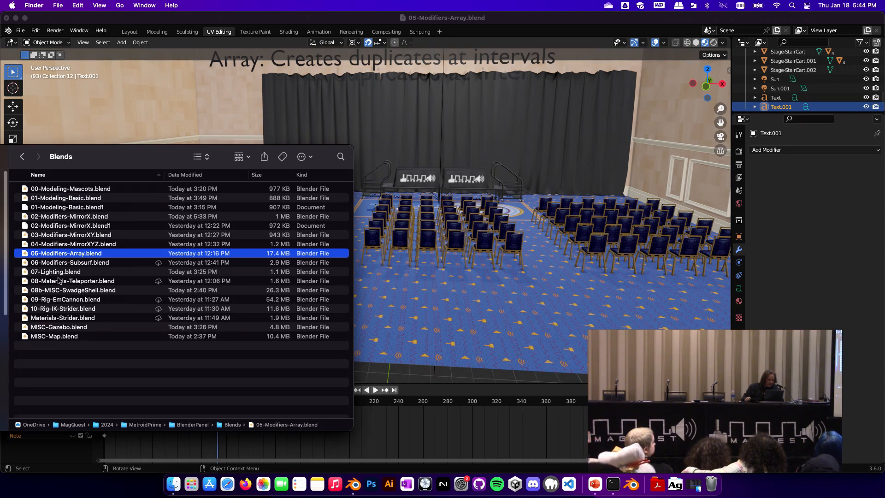
double_click(57, 272)
left_click(424, 265)
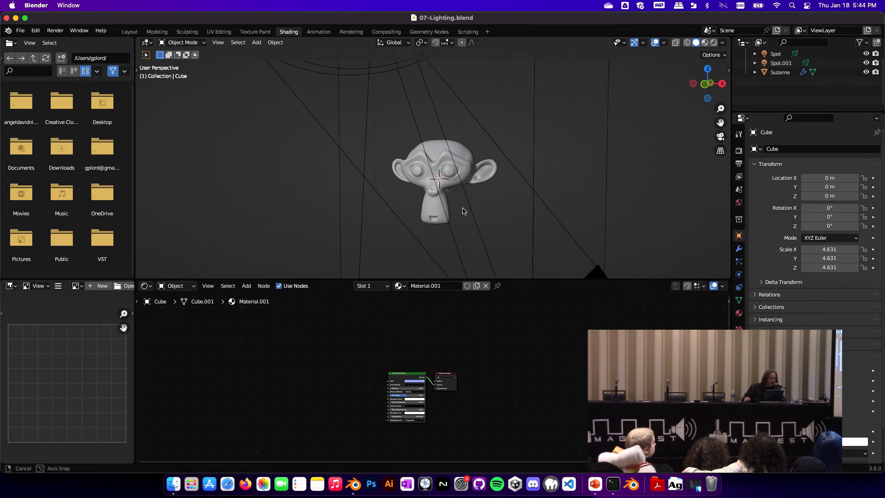
- Remove the Subdivision modifier from the monkey head
left_click(458, 205)
left_click(740, 249)
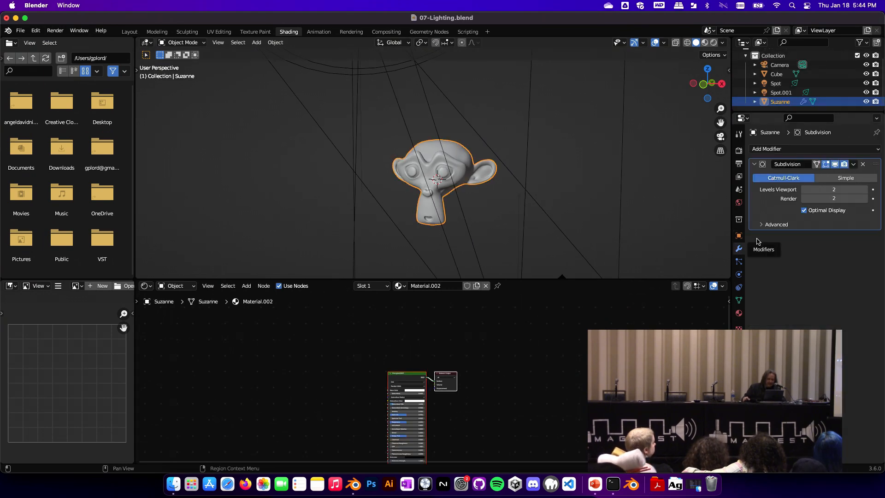
left_click(863, 165)
key("shift+grave")
key("w")
key("s")
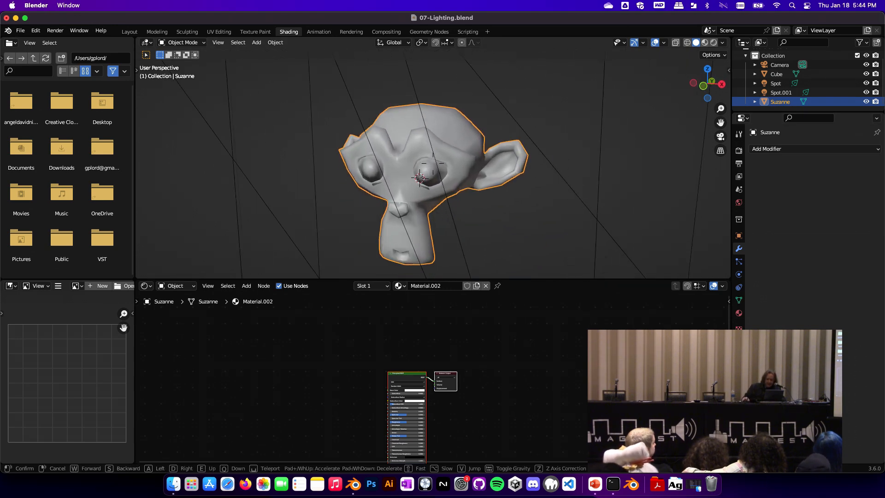
left_click(410, 198)
- Check the monkey head's base mesh in Edit Mode and add a Subdivision Surface modifier to the head
key("Tab")
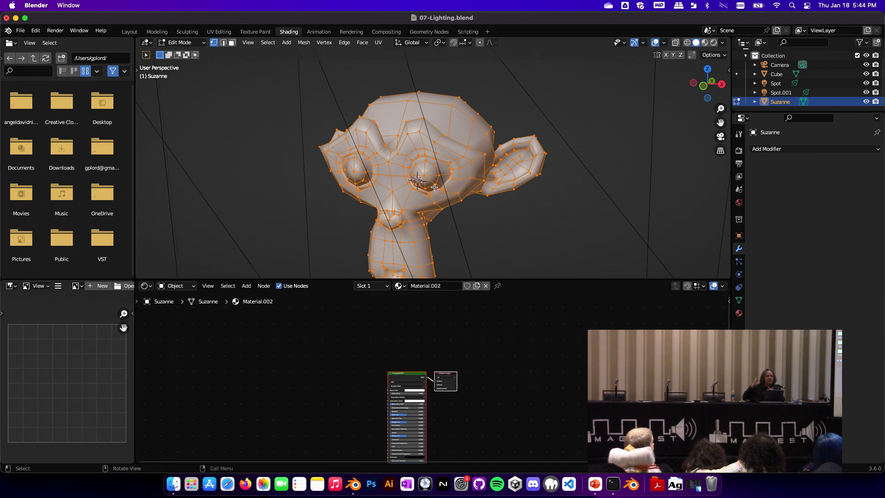
key("Tab")
left_click(784, 149)
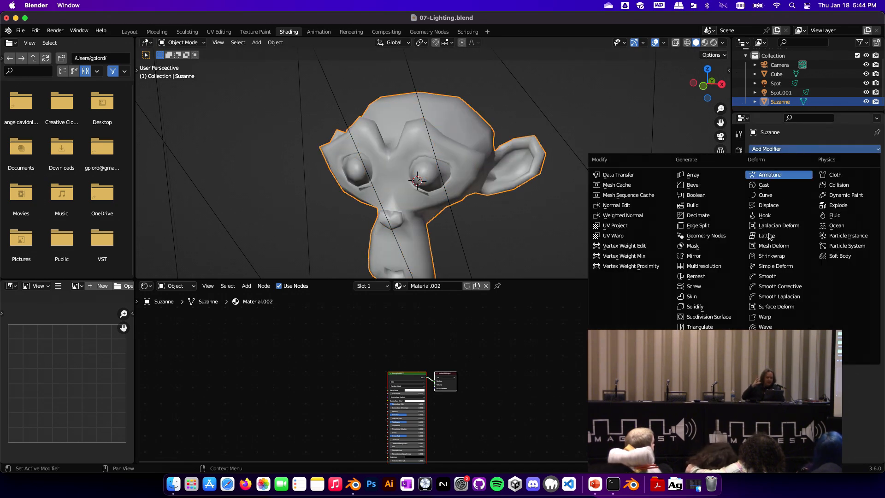
left_click(714, 318)
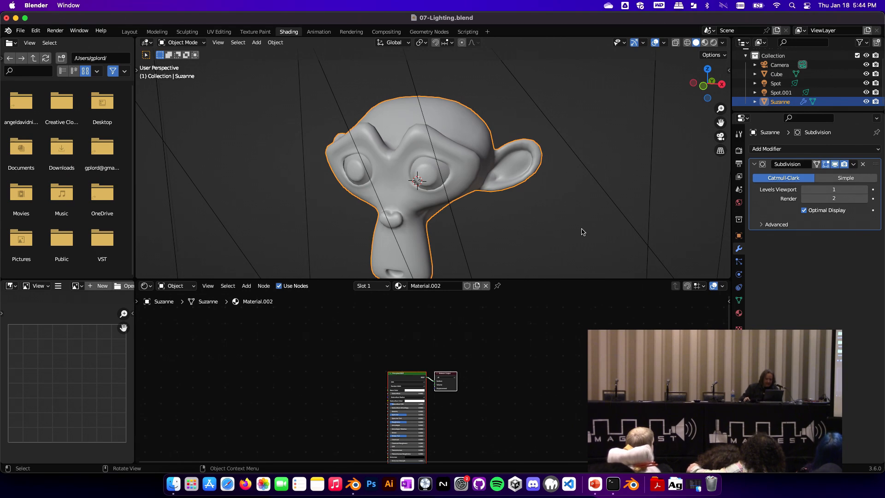
key("shift+grave")
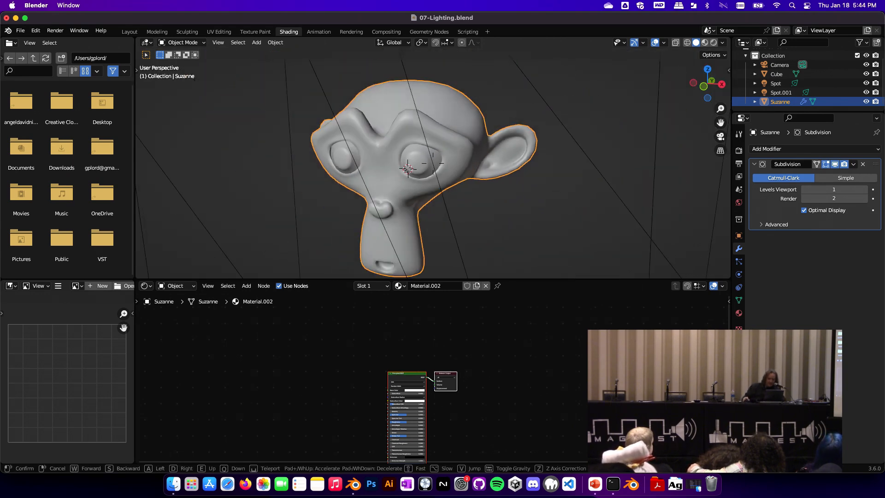
key("a")
key("a")
key("d")
left_click(581, 232)
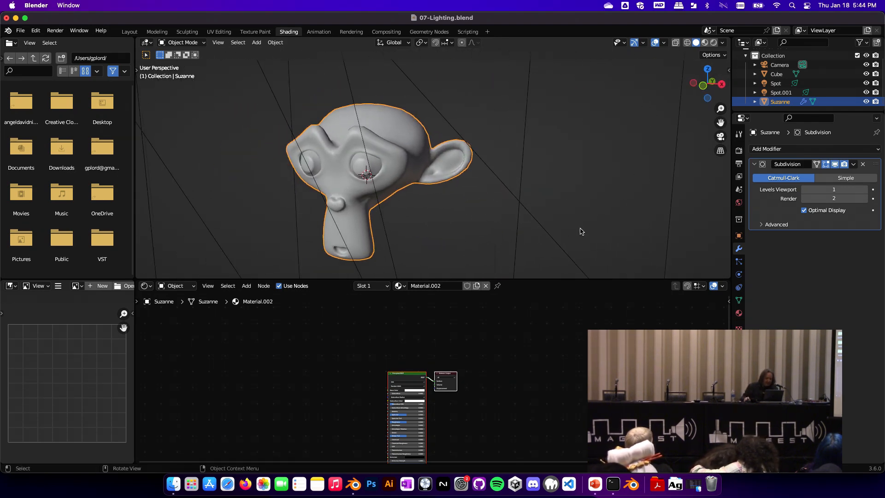
- Try to scale the face at the tip of the monkey's ear with smooth proportional editing in face select mode
key("Tab")
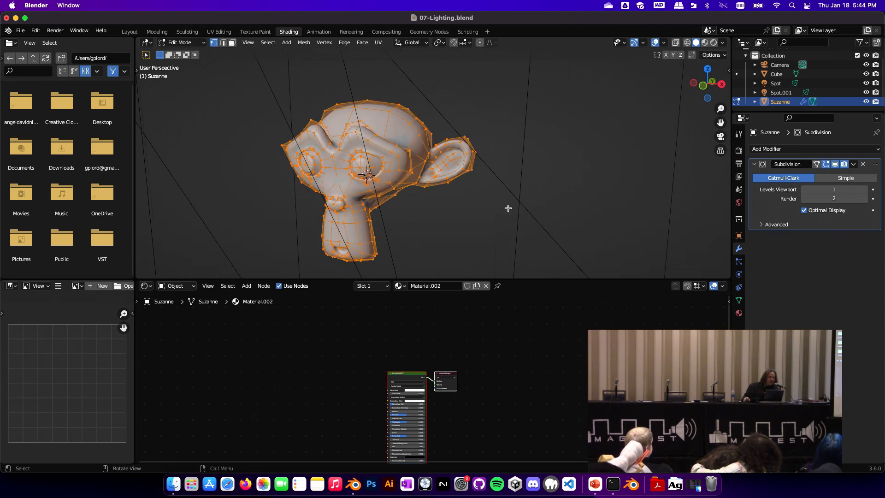
key("3")
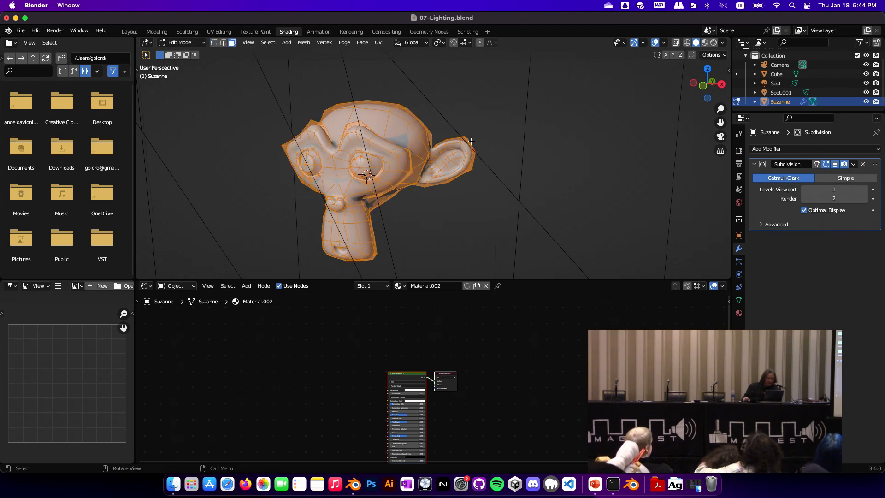
key("alt+a")
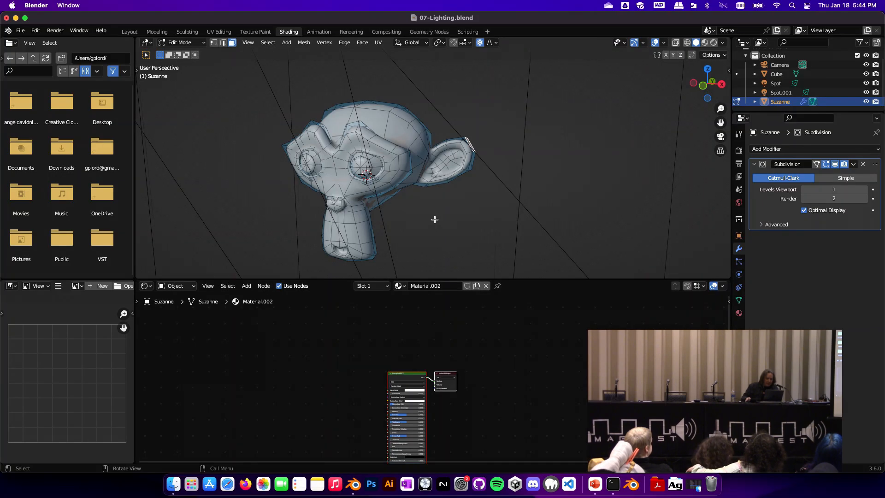
key("s")
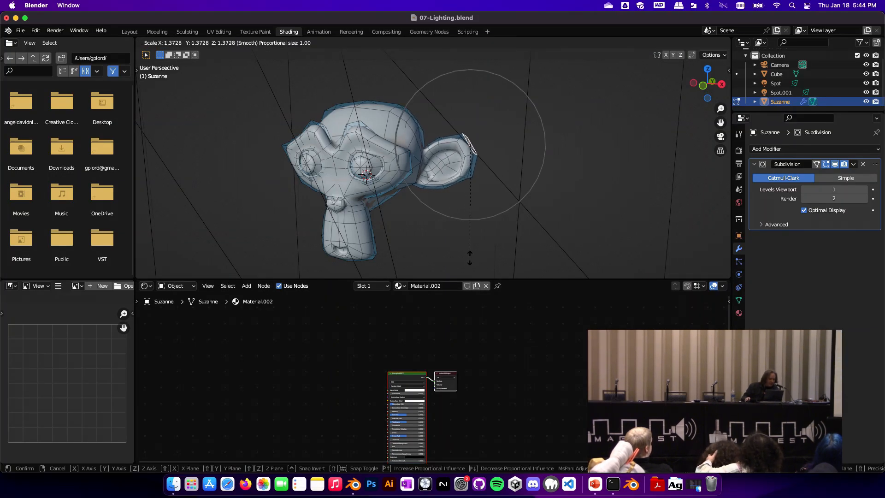
scroll(467, 262, "up", 1)
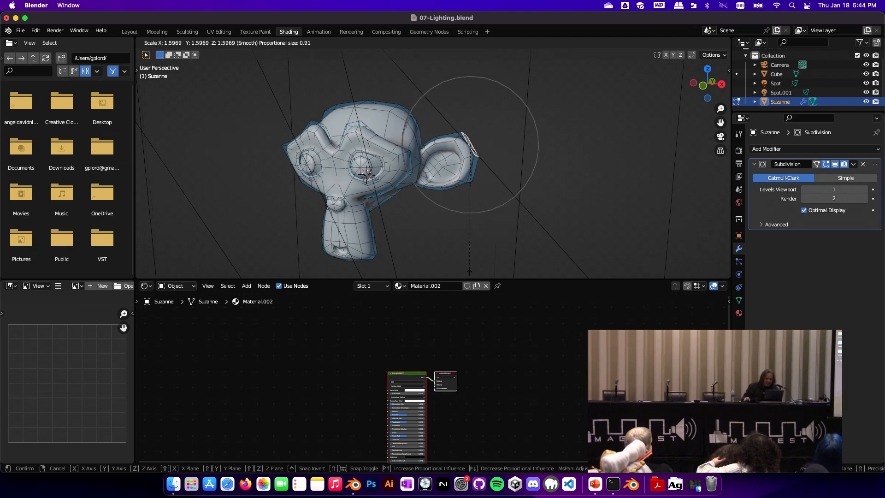
scroll(461, 249, "down", 1)
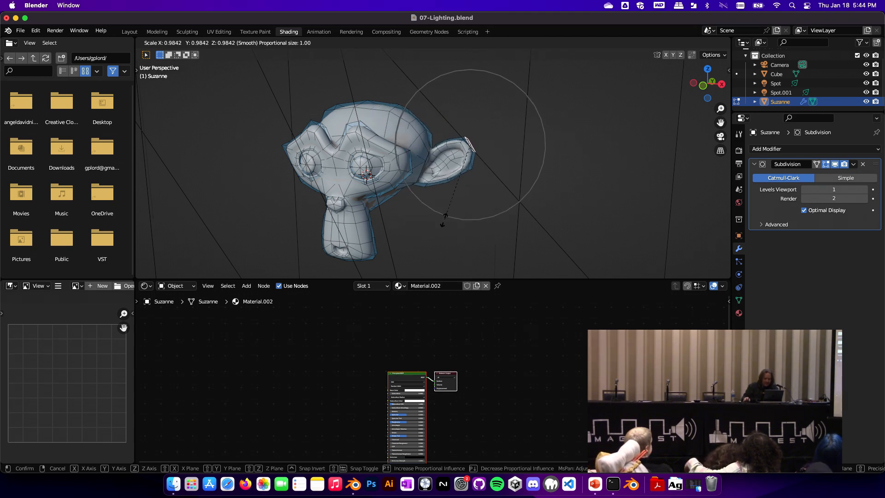
left_click(466, 235)
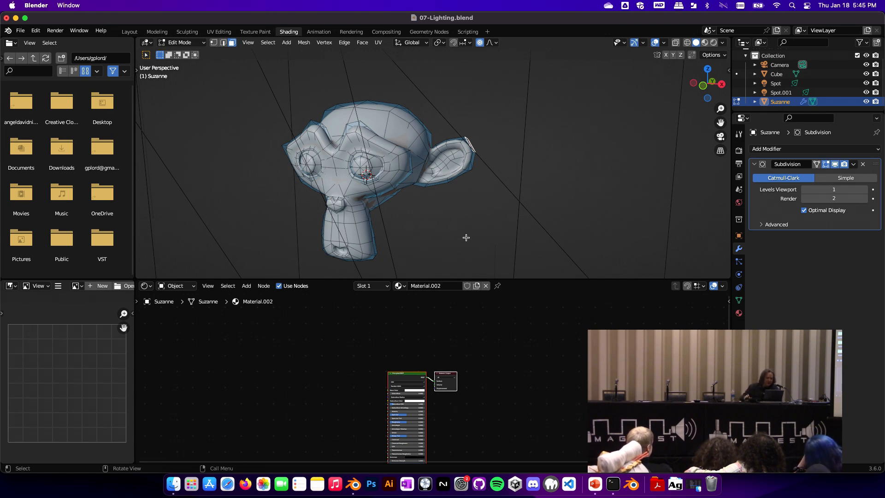
right_click(466, 237)
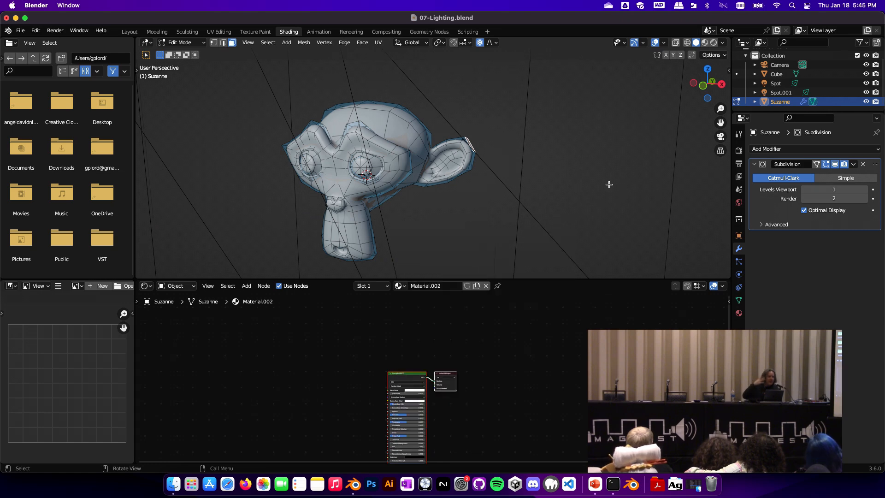
key("Tab")
- Examine the spot lights, camera and enclosing cube arranged around the monkey head
key("shift+grave")
key("s")
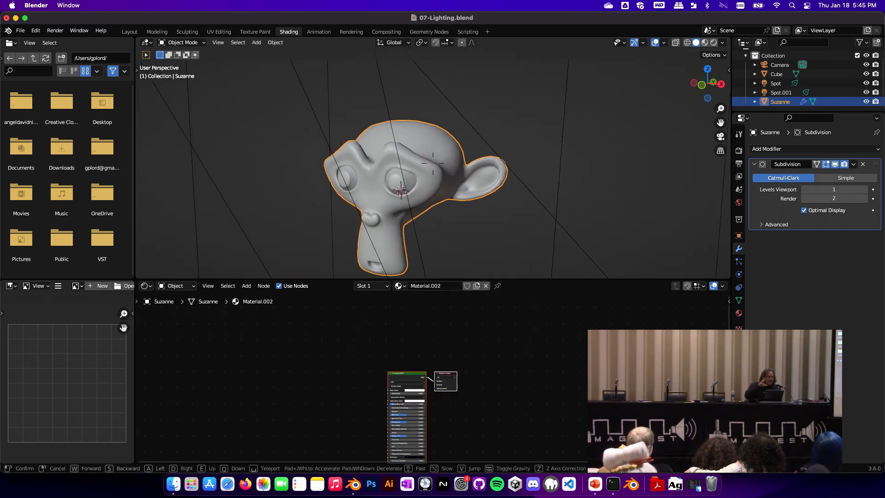
key("d")
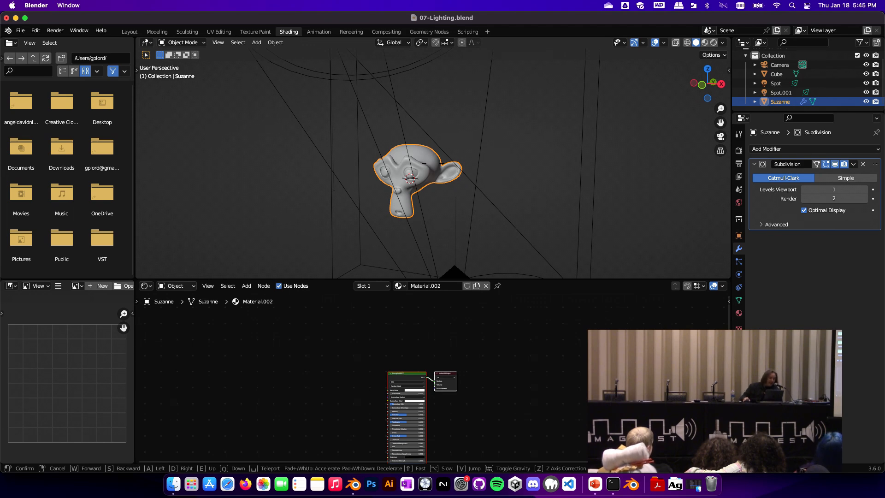
key("s")
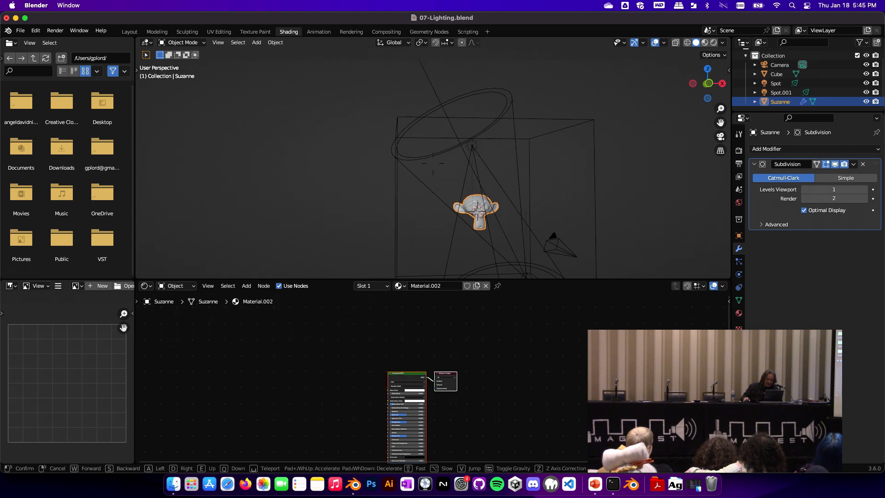
left_click(464, 172)
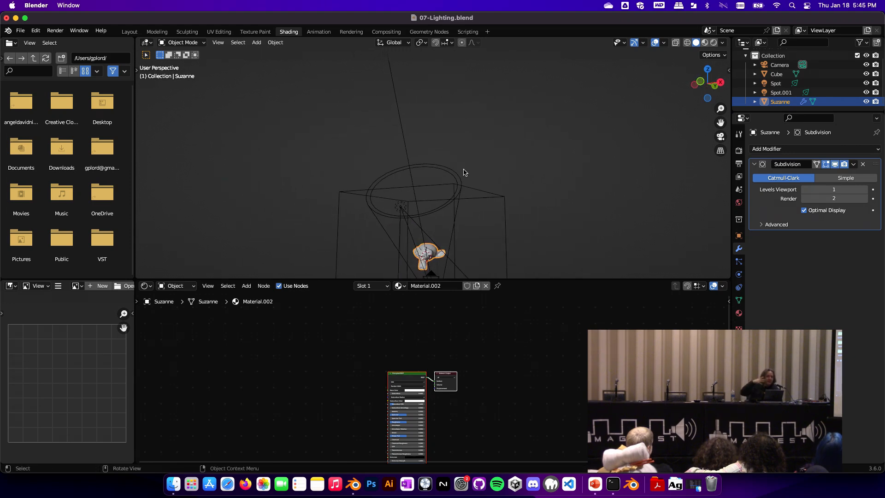
- Select in turn the spot light below the monkey head and the cube enclosing the scene
left_click(461, 176)
key("shift+grave")
key("w")
left_click(415, 103)
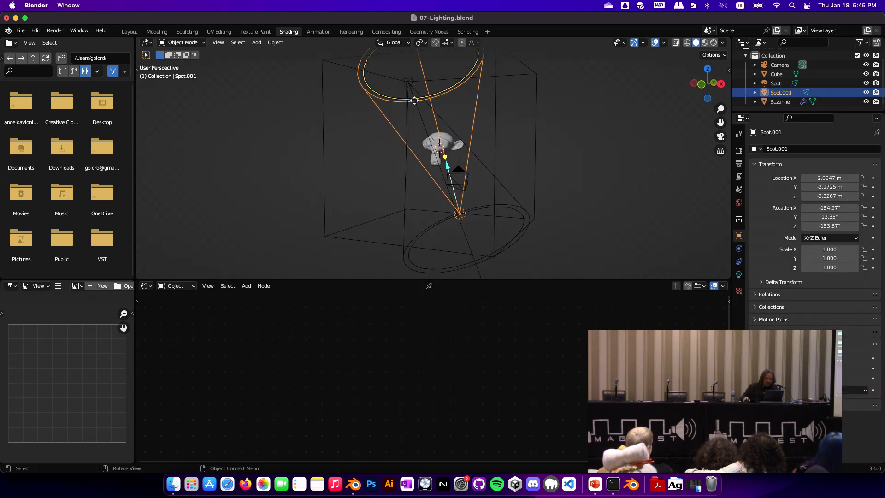
left_click(413, 87)
key("shift+grave")
left_click(452, 134)
left_click(429, 124)
key("shift+grave")
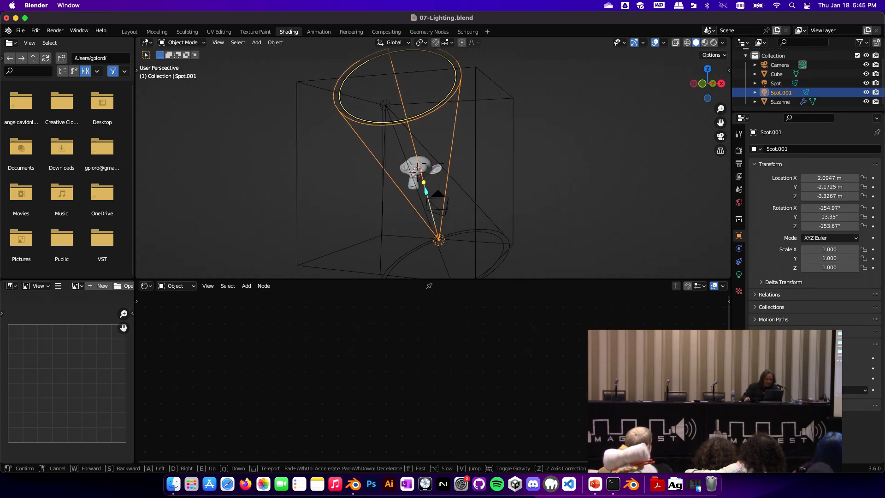
left_click(559, 118)
left_click(568, 122)
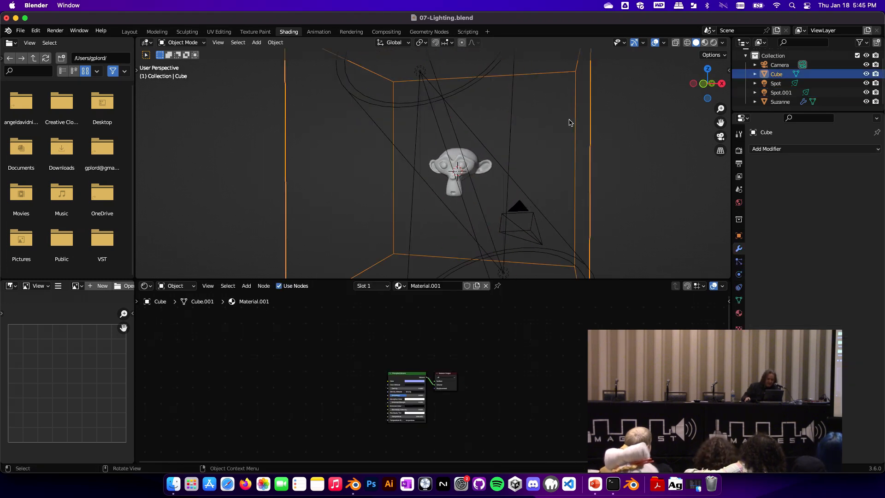
- Show the lit monkey head in Rendered shading through the camera and from a slightly rotated viewpoint
key("z")
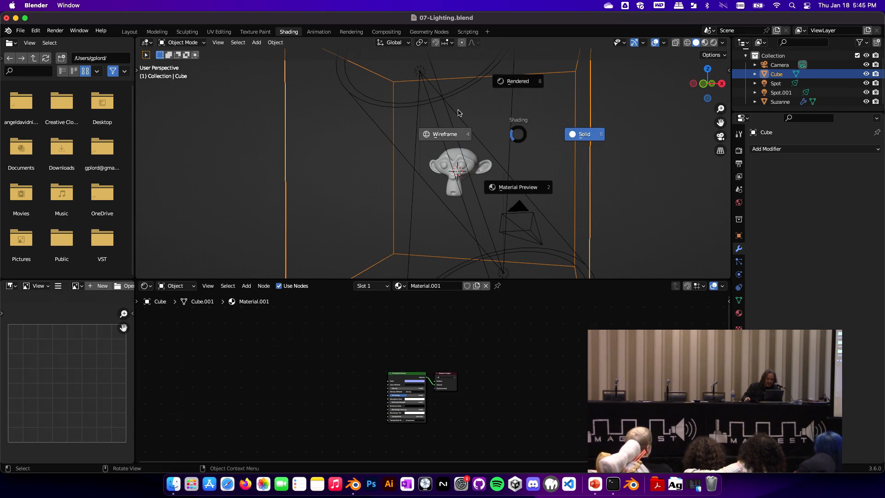
left_click(518, 82)
key("KP_0")
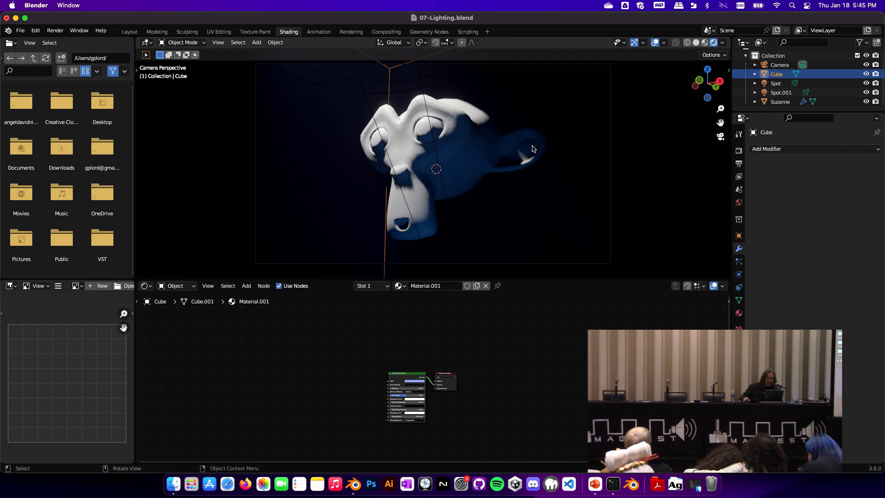
scroll(542, 158, "down", 2)
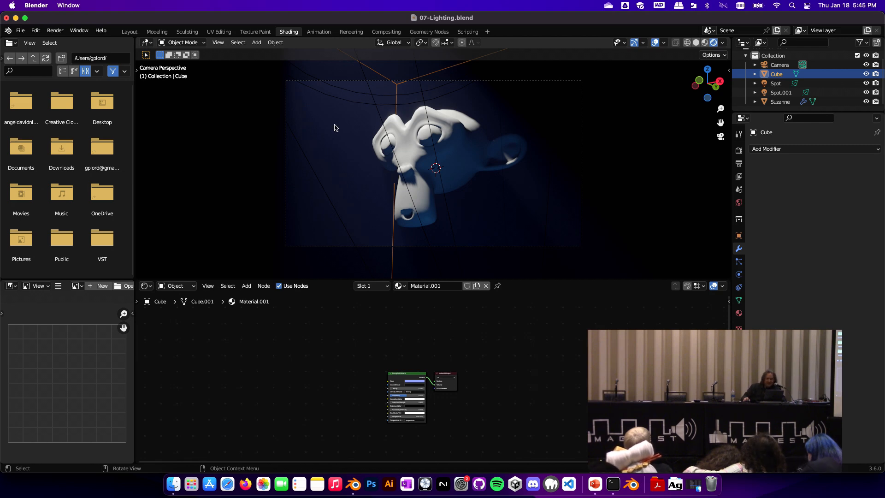
middle_click_drag(351, 184, 468, 150)
- Open the file 09-Rig-EmCannon.blend from the Blends folder
left_click(21, 30)
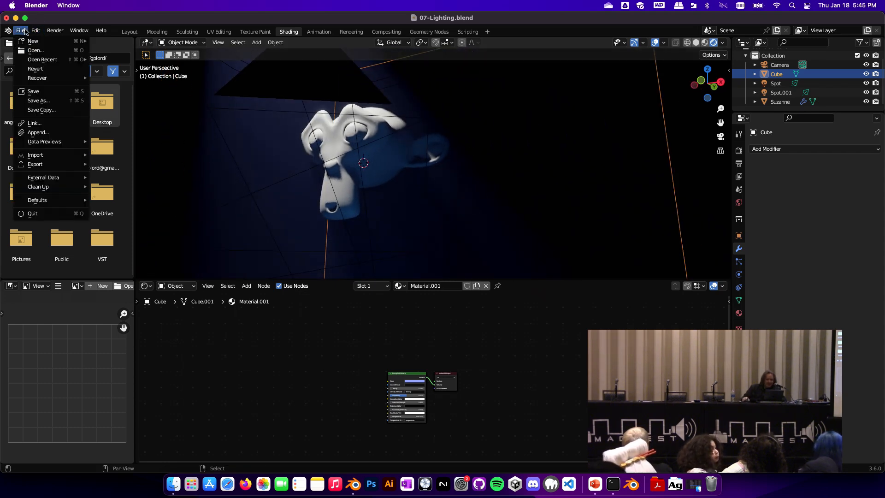
left_click(32, 54)
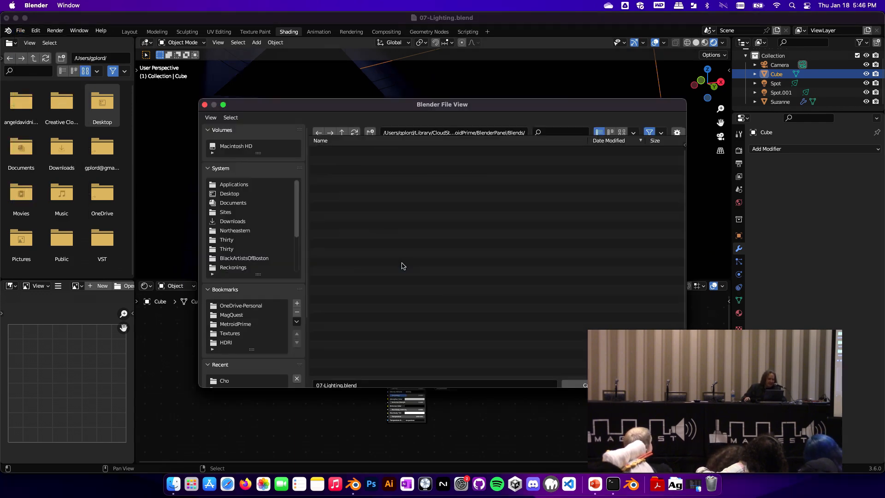
left_click(399, 264)
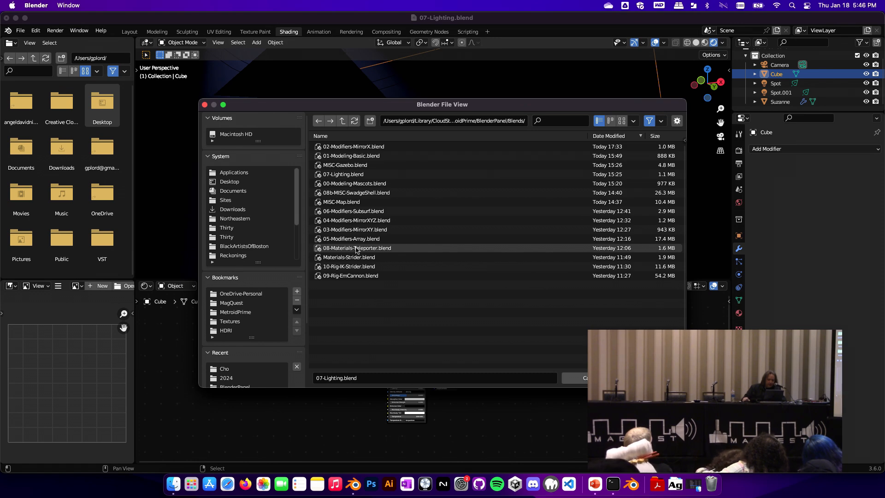
double_click(350, 275)
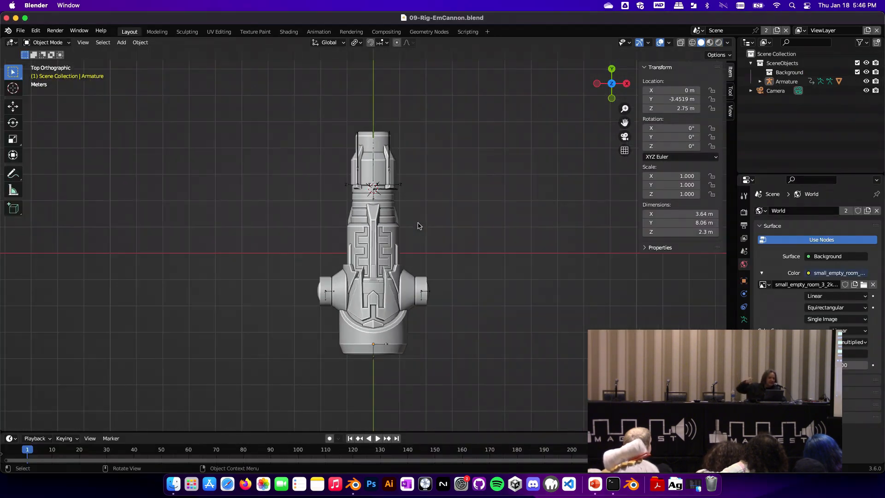
- Enlarge the timeline area and play the rigged cannon's animation, stopping at frame 141 with the barrel segments spread open
middle_click_drag(419, 222, 297, 210)
scroll(296, 210, "down", 4)
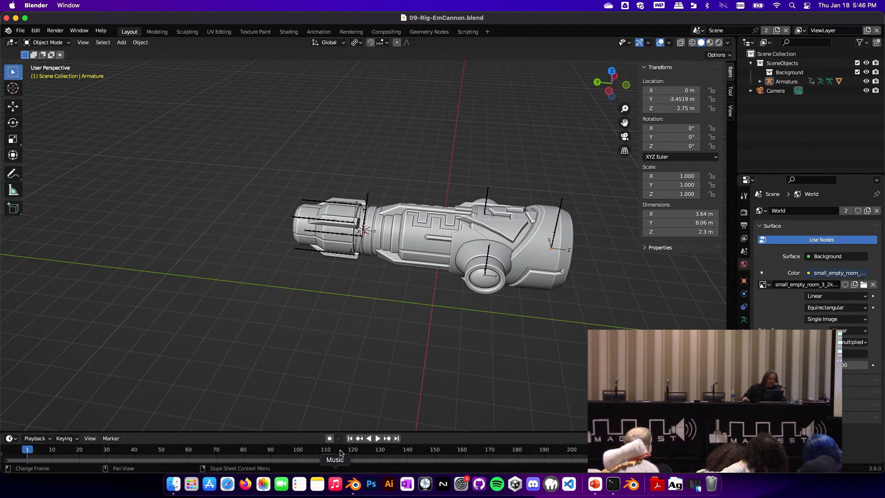
left_click_drag(331, 432, 331, 359)
key("space")
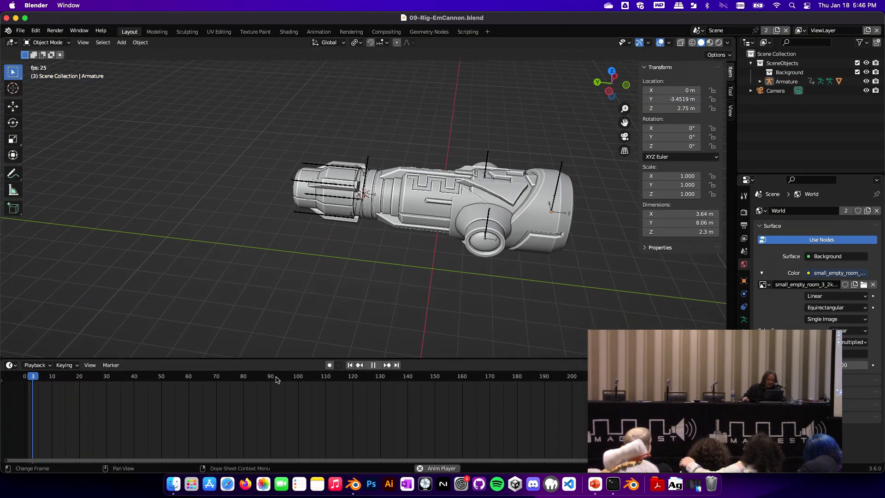
middle_click_drag(370, 294, 347, 253)
key("space")
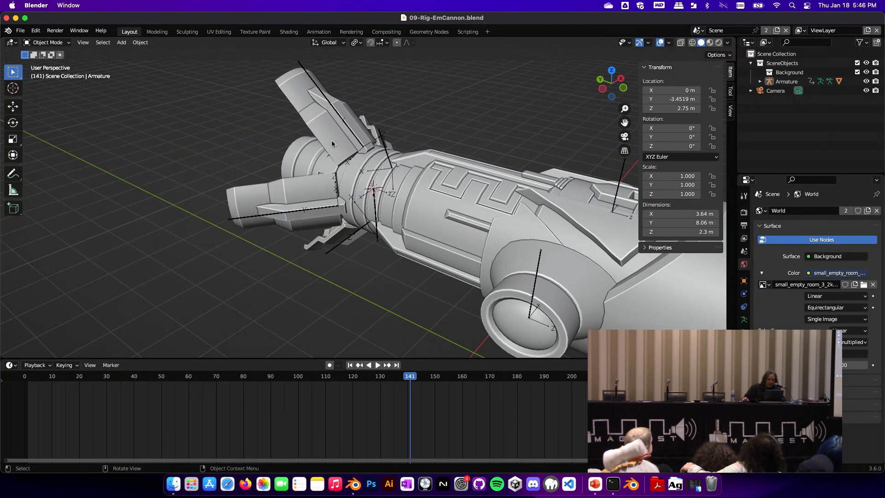
- Put the cannon armature in Pose Mode and try to rotate the upper missile door bone, MissileDoor-S, about its local Z axis
left_click(341, 117)
middle_click_drag(369, 152, 392, 154)
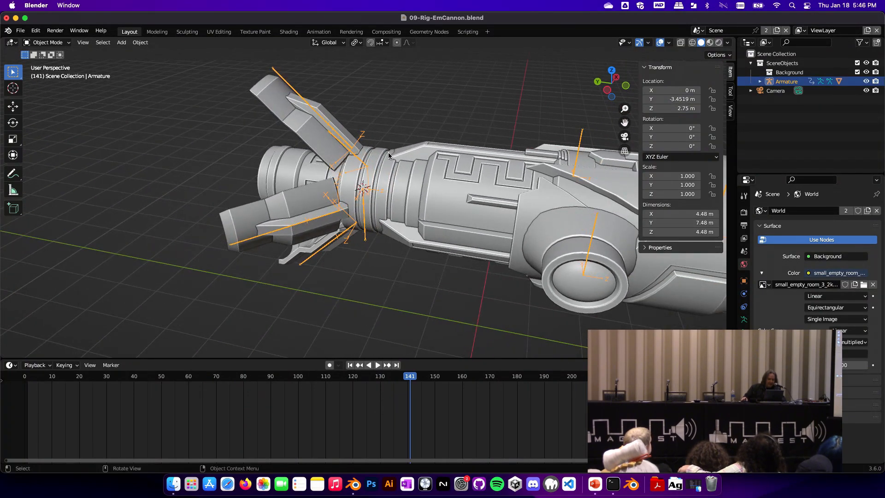
key("ctrl+Tab")
left_click(328, 127)
middle_click_drag(328, 128, 358, 125)
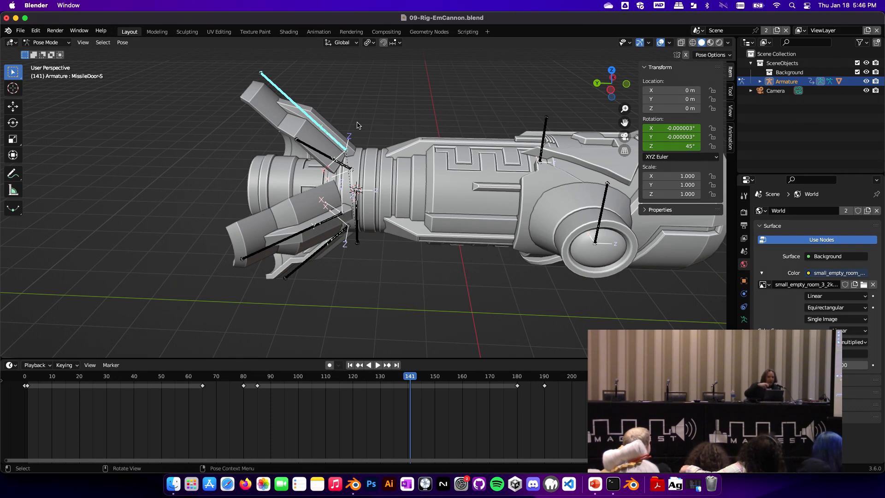
key("z")
key("z")
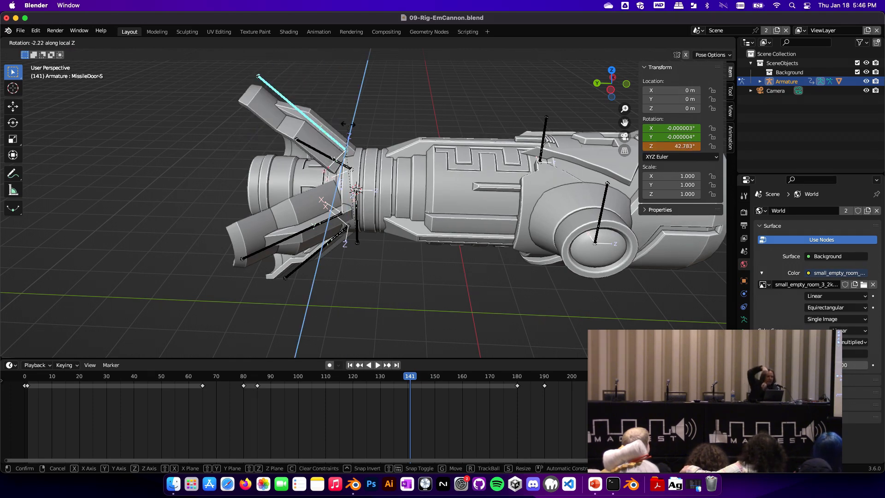
type("45")
key("Return")
- Try rotating the MissileDoorsRoot bone about its local Z axis, then cancel the rotation
middle_click_drag(341, 186, 383, 159)
left_click(345, 228)
middle_click_drag(345, 228, 369, 220)
key("r")
key("z")
key("z")
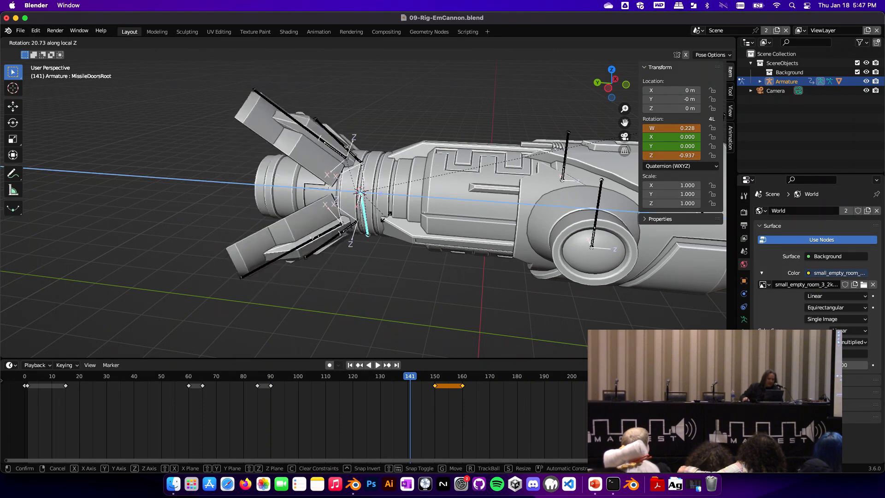
key("Escape")
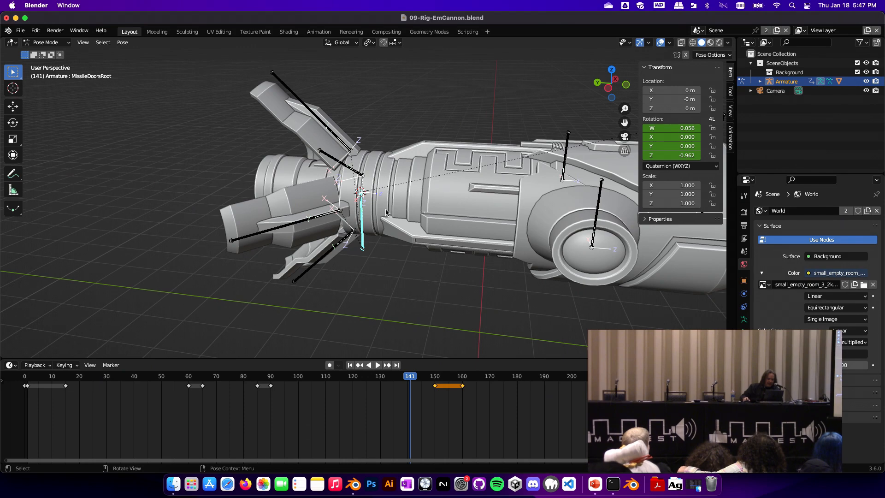
- Discard the pose changes and reopen 09-Rig-EmCannon.blend from the Blends folder
left_click(22, 31)
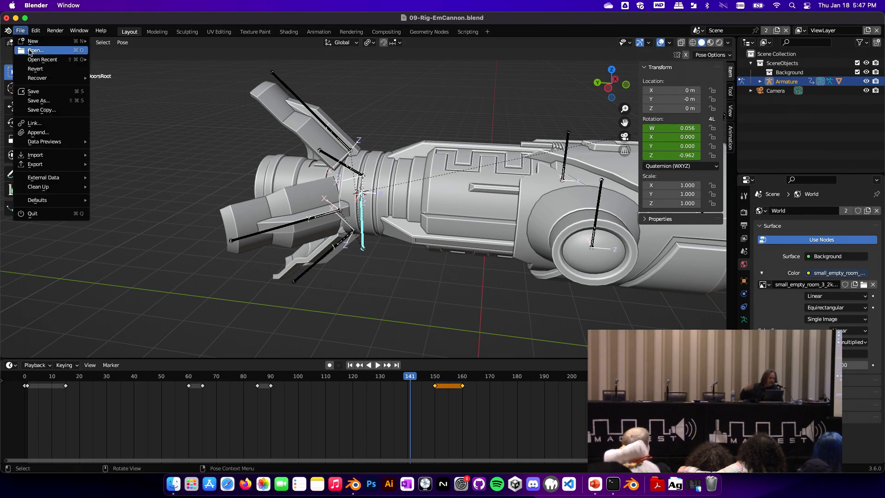
left_click(28, 50)
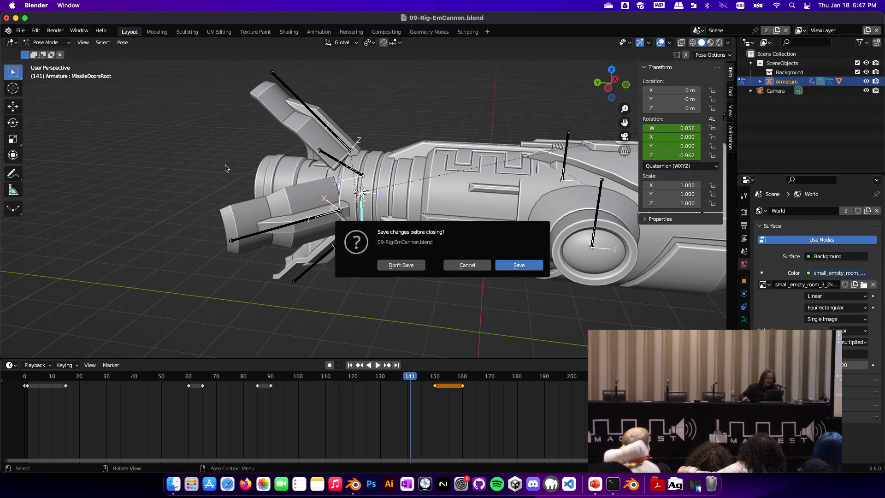
left_click(396, 265)
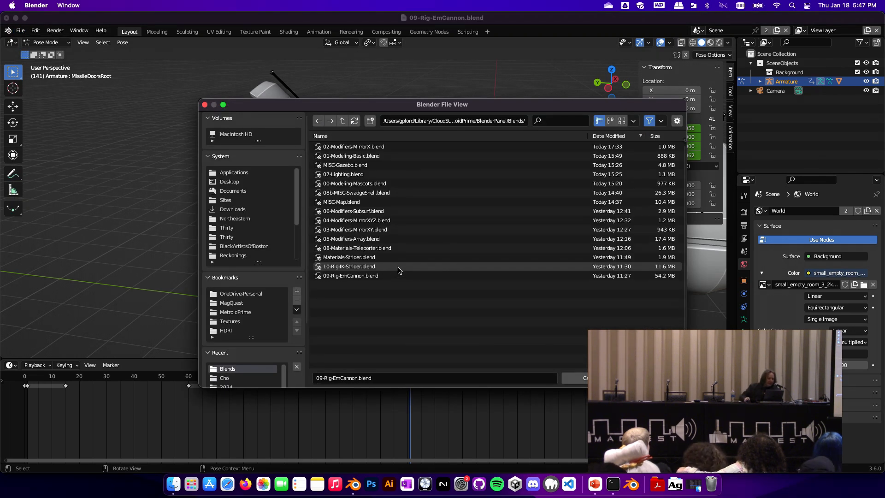
double_click(352, 276)
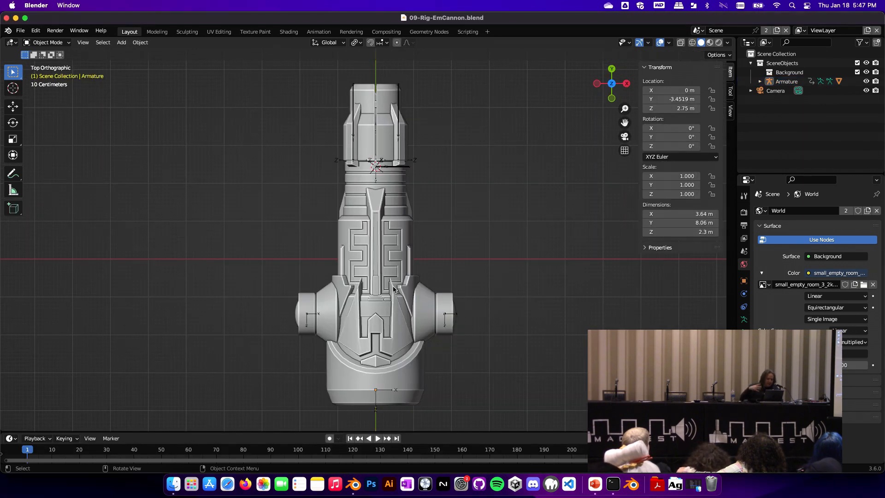
scroll(394, 289, "down", 1)
- Open the file 10-Rig-IK-Strider.blend from the Blends folder
left_click(21, 30)
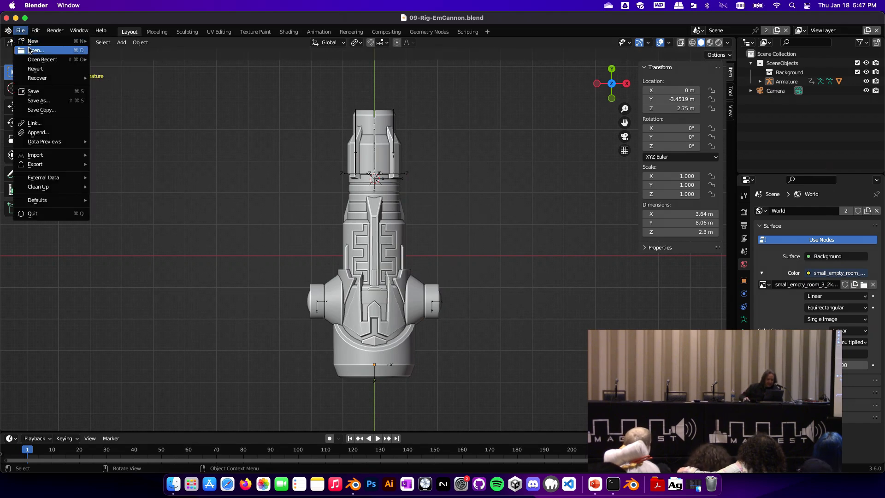
left_click(29, 49)
left_click(340, 264)
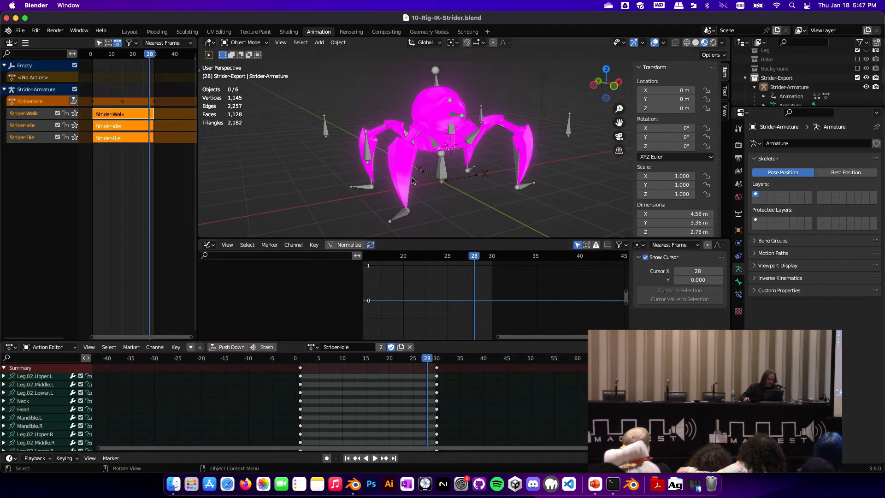
- Put the strider armature in Pose Mode and raise one front leg by moving its IK.Leg.01.Target.R bone up and outward
middle_click_drag(413, 180, 367, 186)
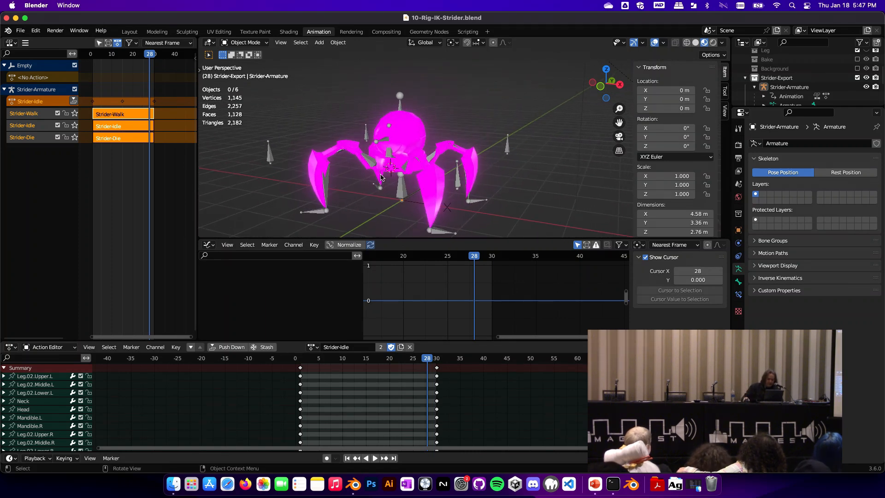
middle_click_drag(445, 165, 519, 191)
scroll(519, 191, "down", 4)
mouse_move(415, 178)
middle_mouse_down()
mouse_move(354, 189)
mouse_move(398, 182)
middle_mouse_up()
left_click(375, 186)
key("ctrl+Tab")
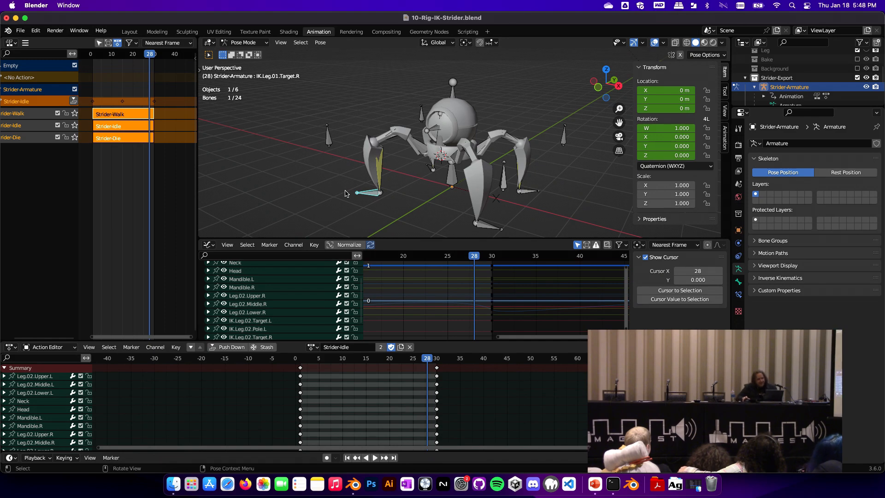
key("g")
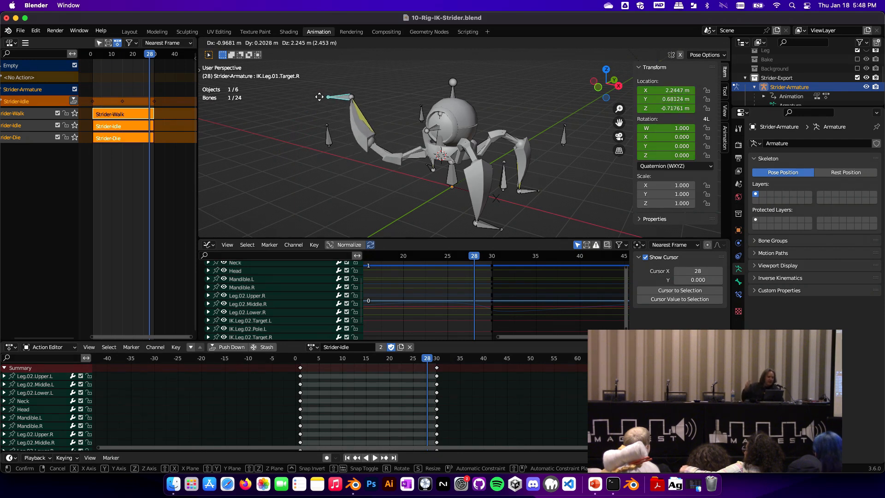
left_click(360, 131)
- Move the raised leg's pole bone, IK.Leg.01.Pole.R, up above the leg so its knee bends upward
middle_click_drag(360, 130, 384, 122)
left_click(306, 149)
middle_click_drag(310, 151, 296, 178)
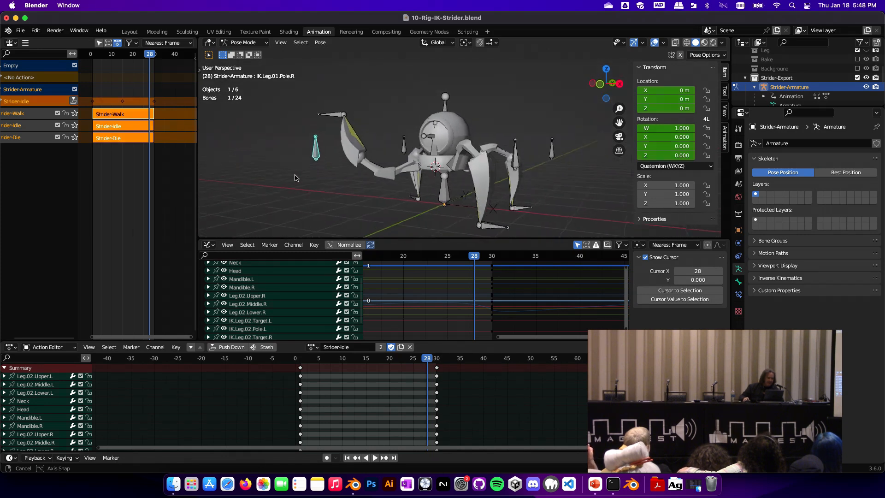
key("g")
left_click(413, 121)
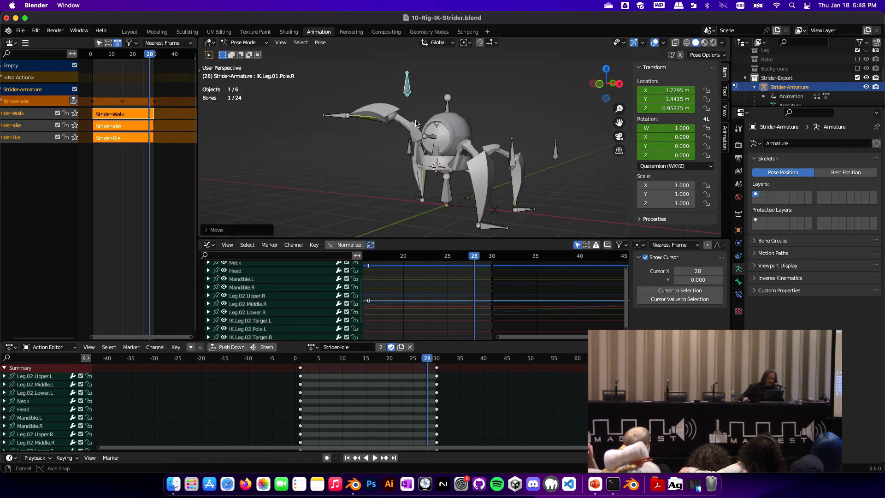
middle_click_drag(413, 121, 452, 125)
key("g")
left_click(377, 129)
middle_click_drag(379, 128, 392, 151)
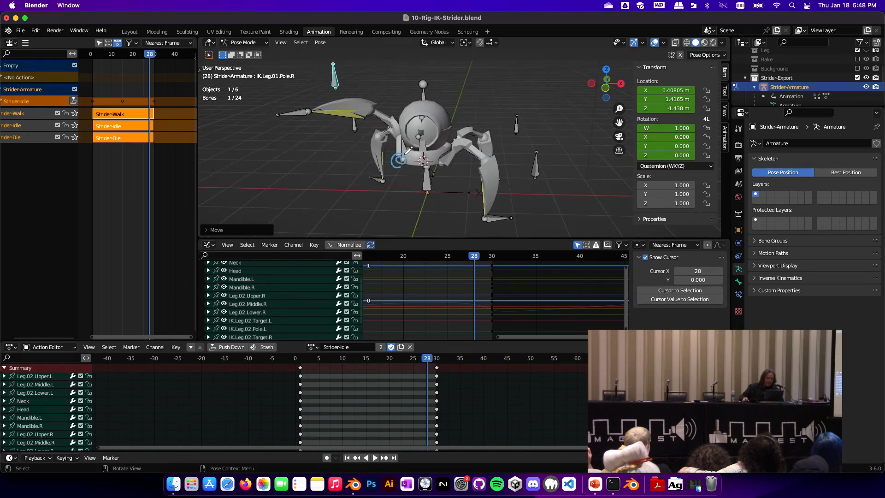
left_click(398, 159)
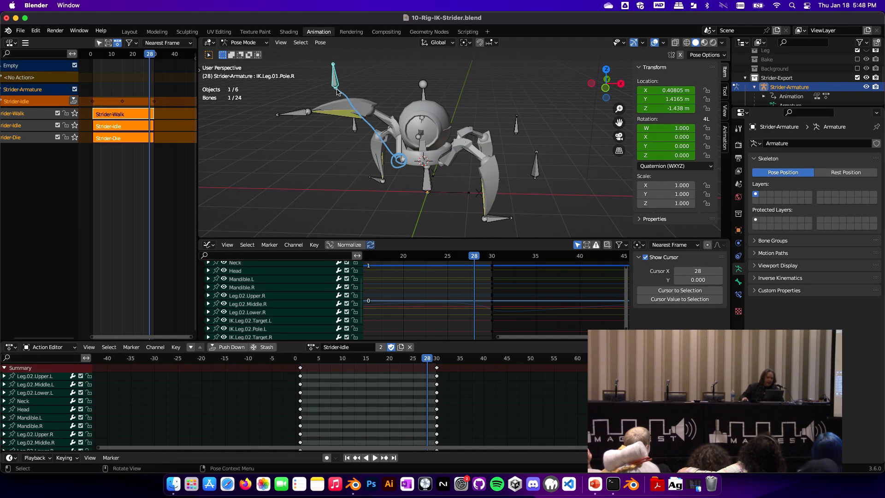
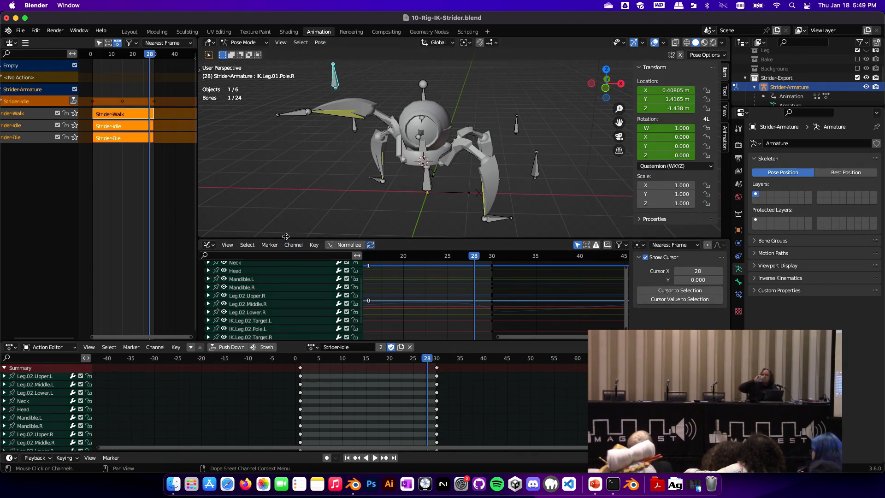
- Enlarge the Graph Editor and select all keyframes of the Strider-Idle action
left_click_drag(285, 236, 286, 147)
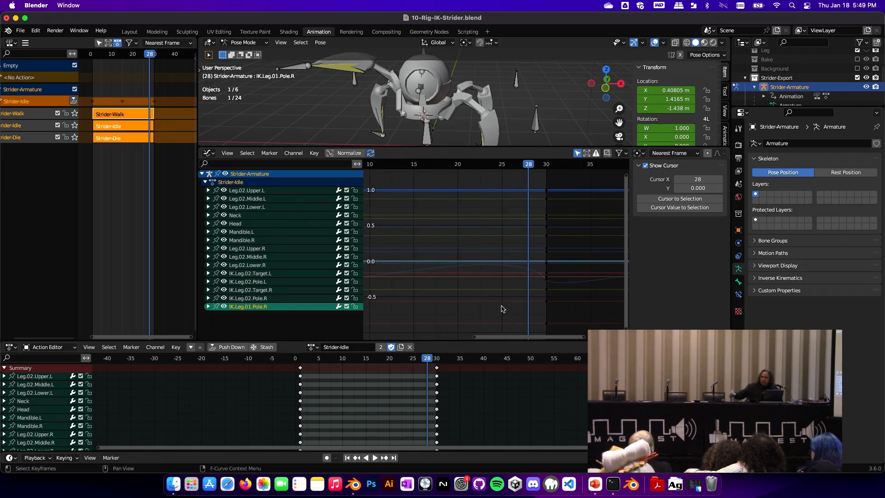
middle_click_drag(487, 307, 583, 304)
scroll(423, 290, "down", 6)
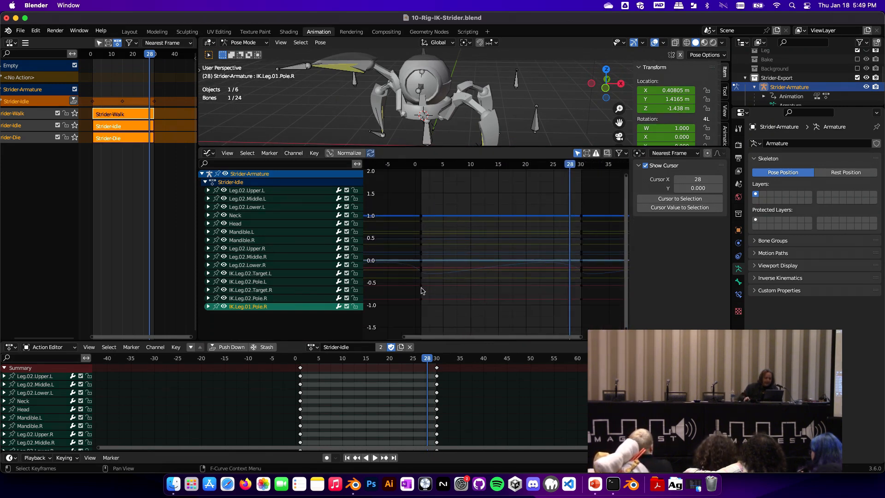
middle_click_drag(414, 286, 449, 283)
key("a")
key("Home")
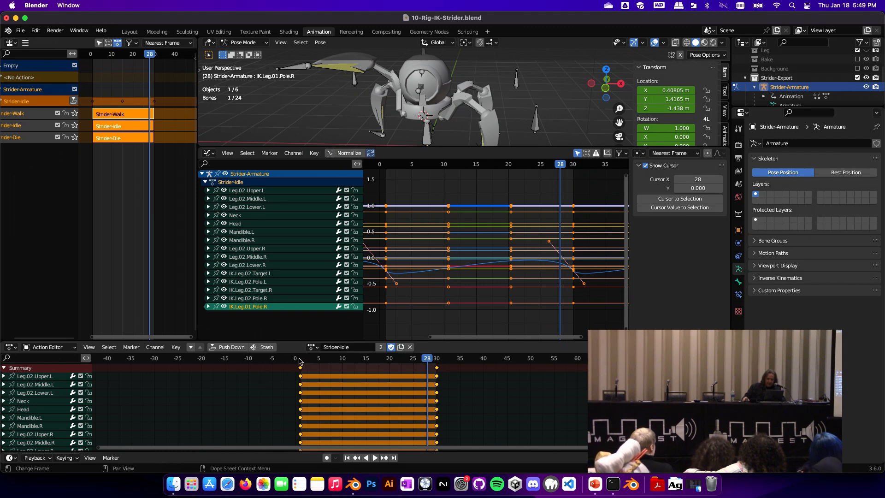
- Play the strider's animation and switch the active action to Strider-Walk
key("space")
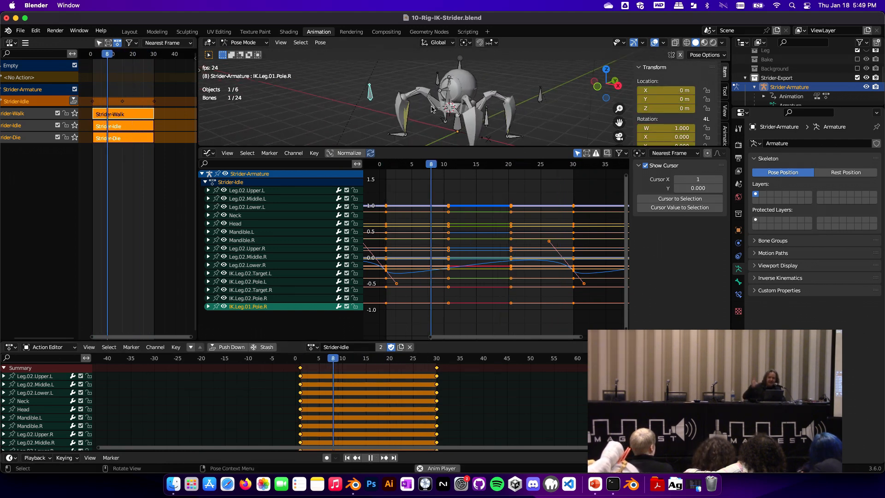
left_click(313, 346)
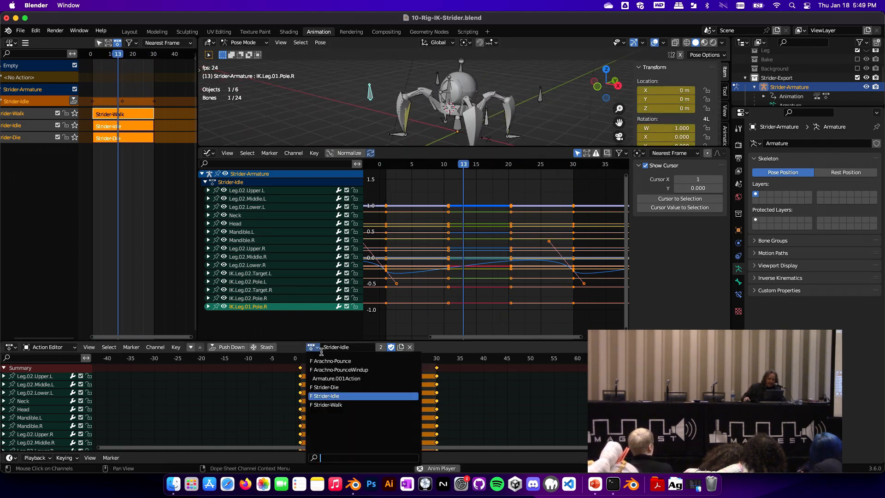
left_click(348, 405)
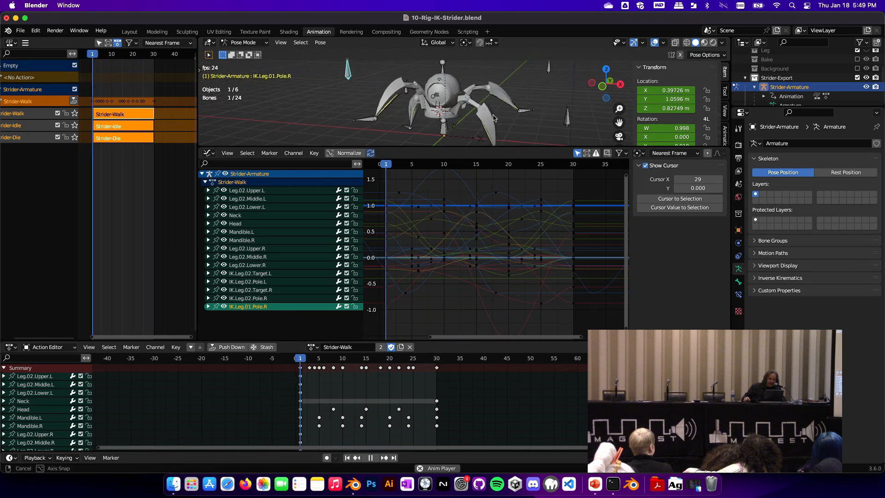
- Select the peak keyframe at frame 10 in the Strider-Walk curves and stop playback at frame 23
key("a")
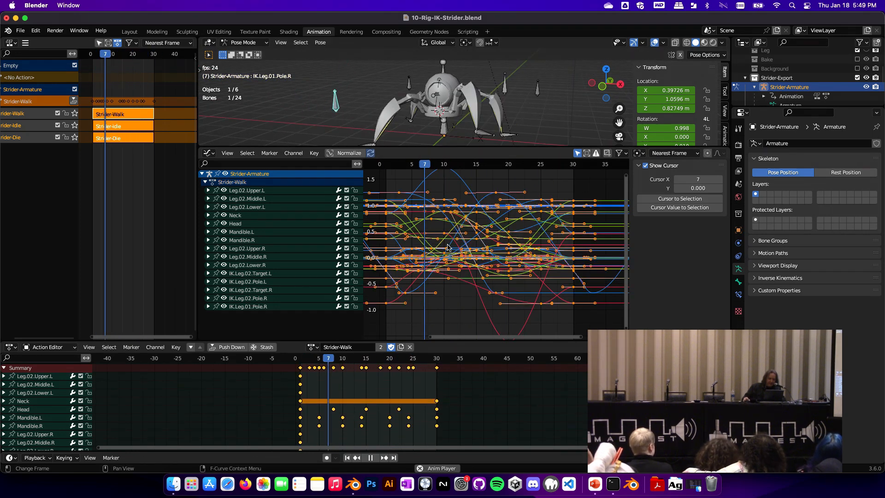
key("alt+a")
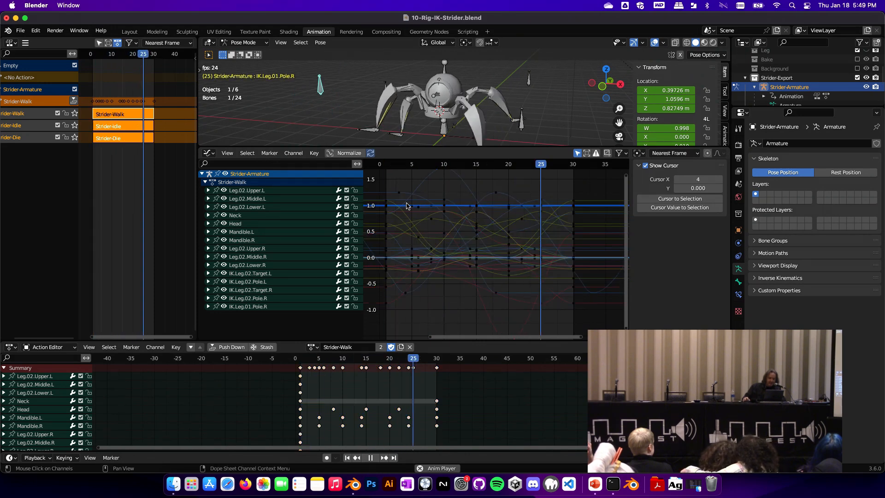
key("Home")
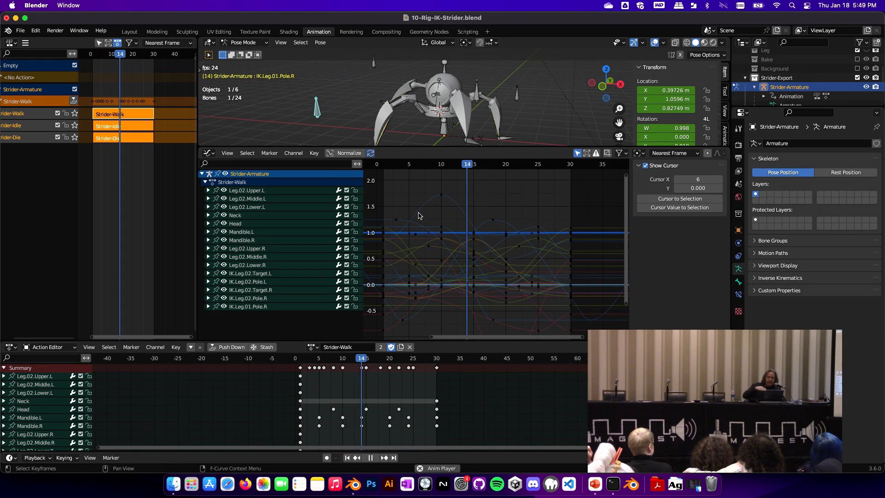
left_click(441, 196)
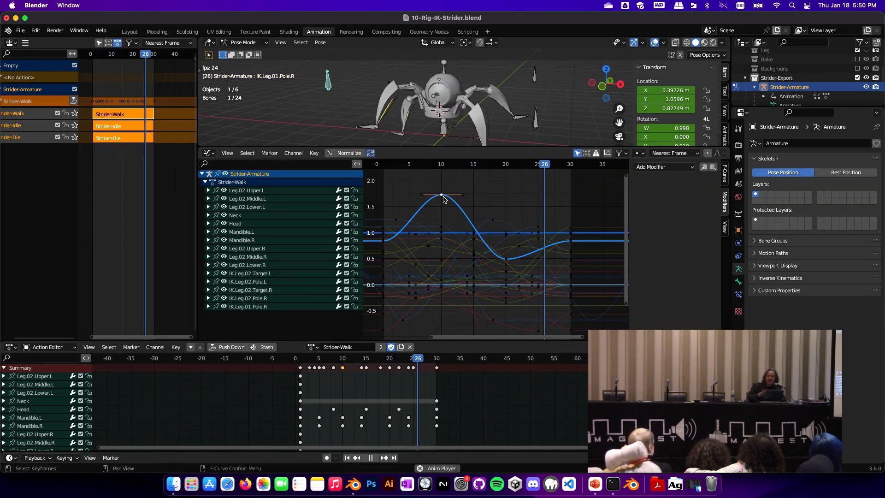
key("space")
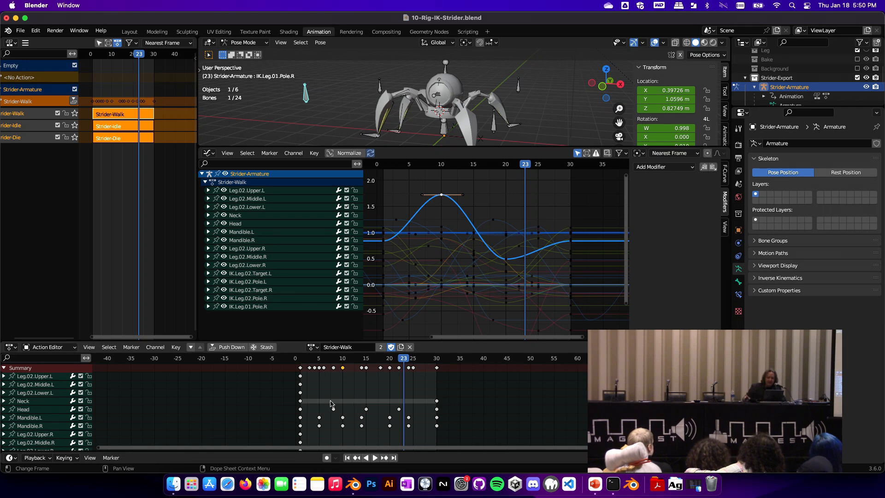
middle_click_drag(359, 395, 355, 380)
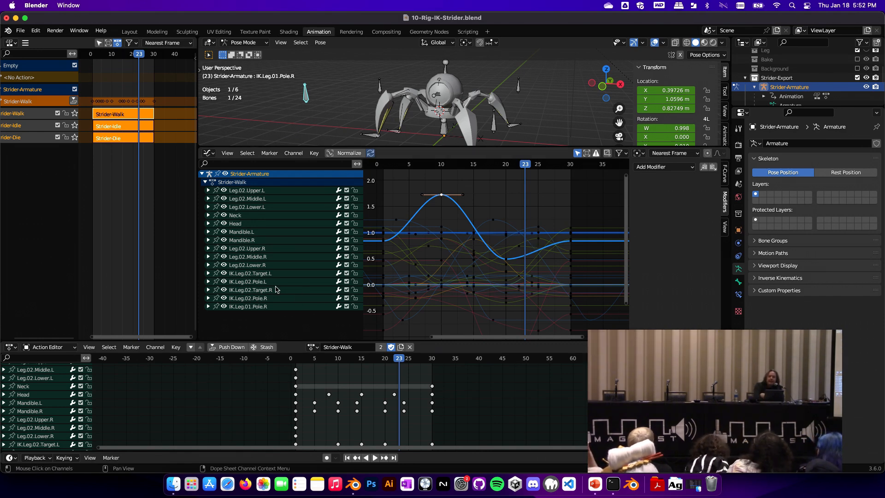
- Switch to the 2024-BlenderPanel presentation in PowerPoint and display slide 40, Resources for Learning
left_click(596, 485)
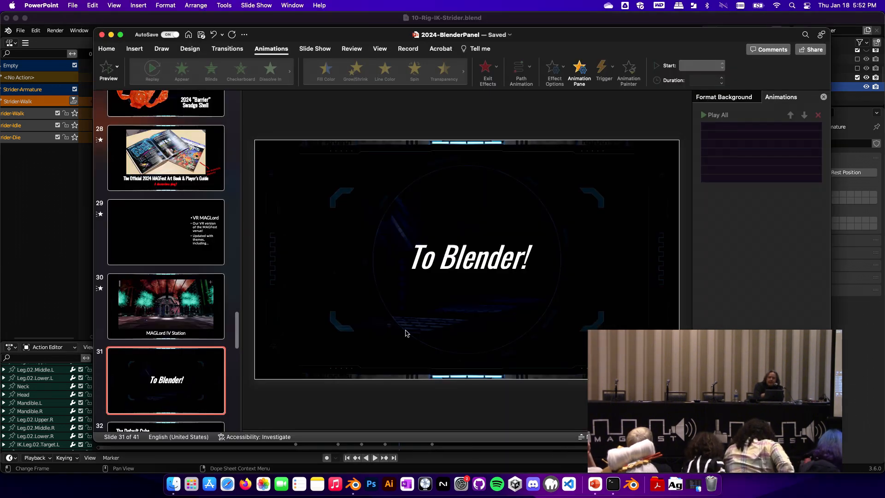
scroll(192, 340, "down", 10)
scroll(193, 339, "up", 5)
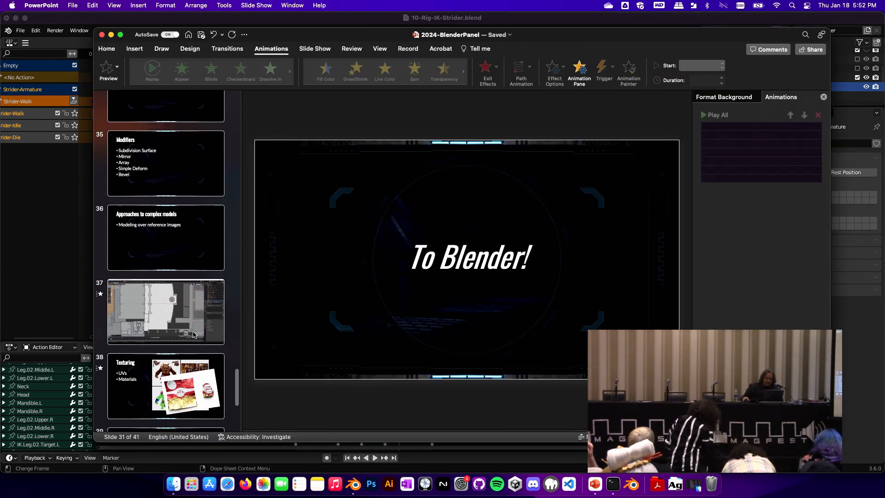
left_click(155, 193)
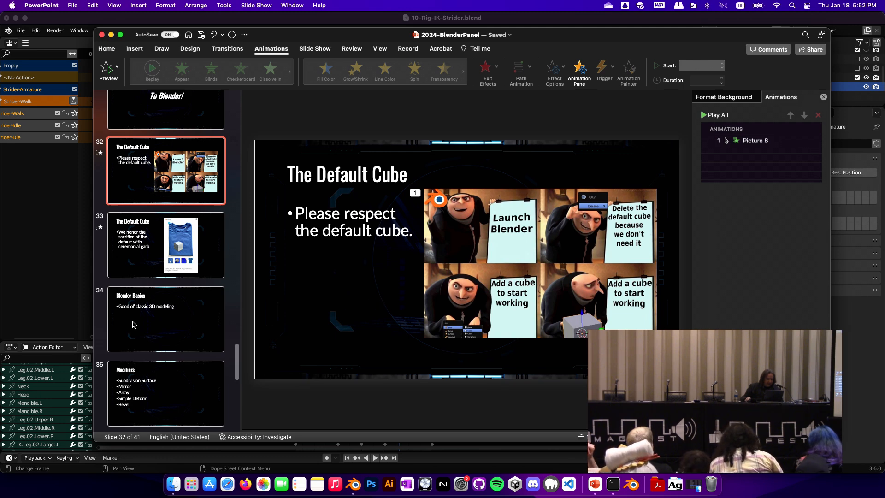
scroll(137, 303, "down", 5)
scroll(137, 303, "down", 5)
left_click(161, 310)
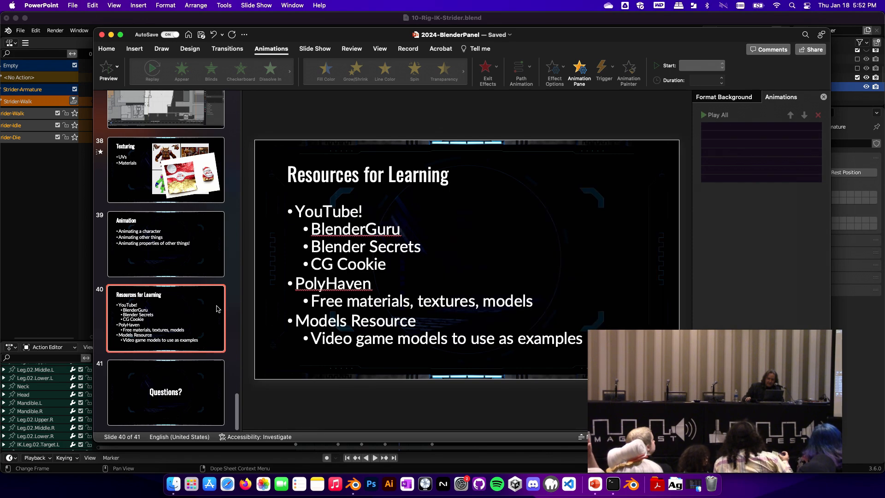